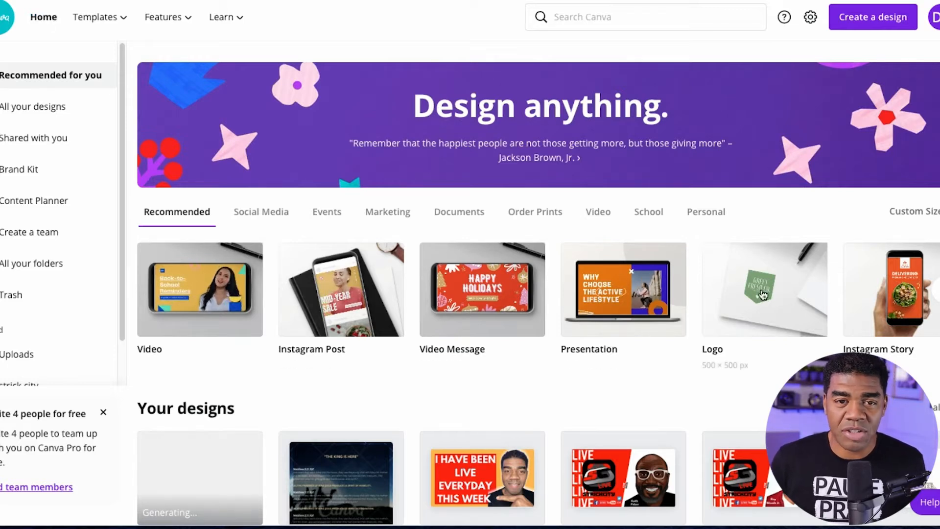
# Look through the recommended design types and create a new Facebook Post design from the Social Media category.
pyautogui.click(939, 289)
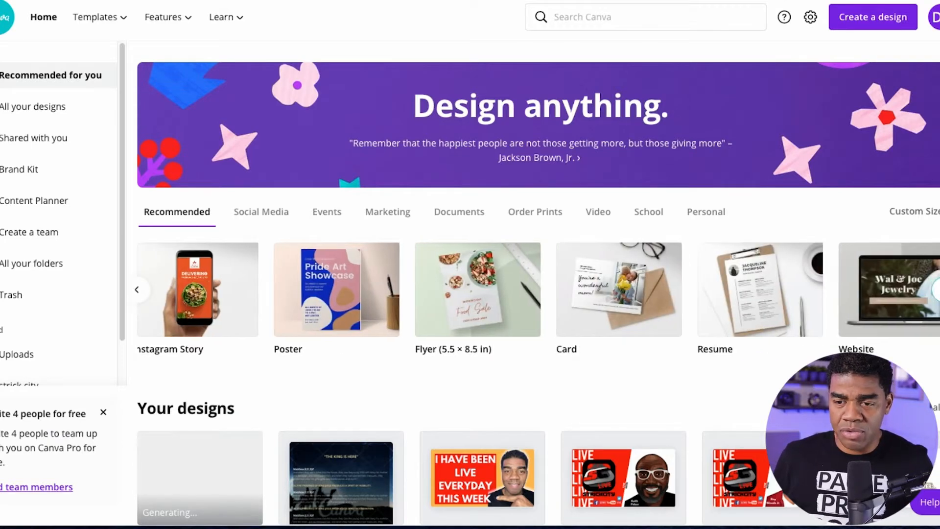
pyautogui.click(939, 290)
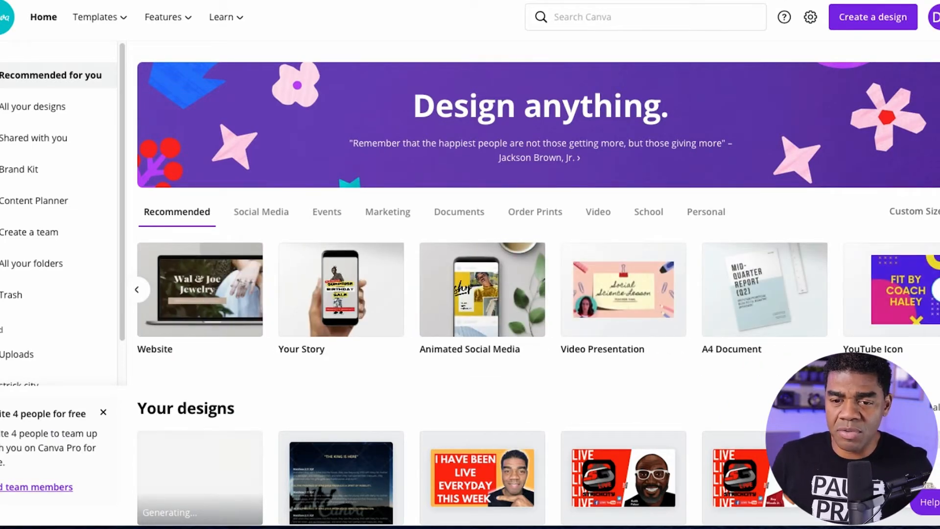
pyautogui.click(938, 289)
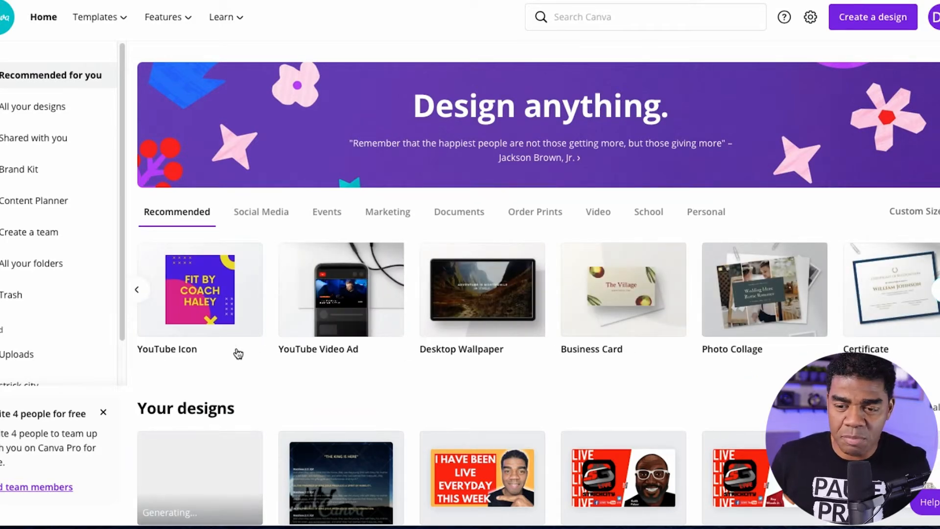
pyautogui.click(139, 298)
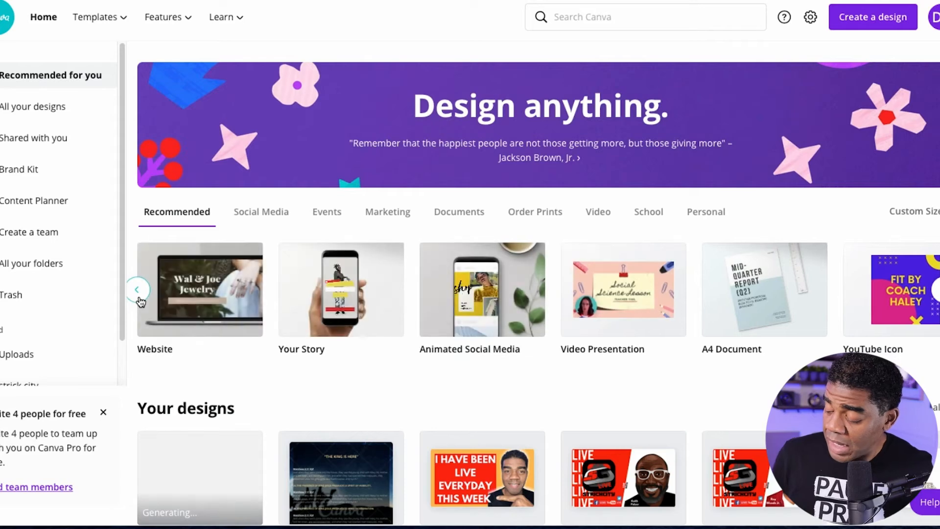
pyautogui.click(139, 293)
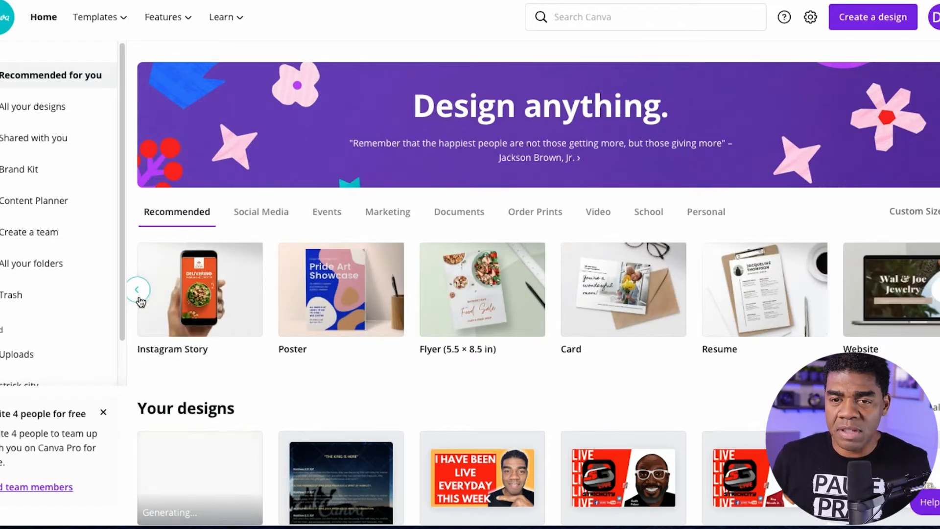
pyautogui.click(139, 297)
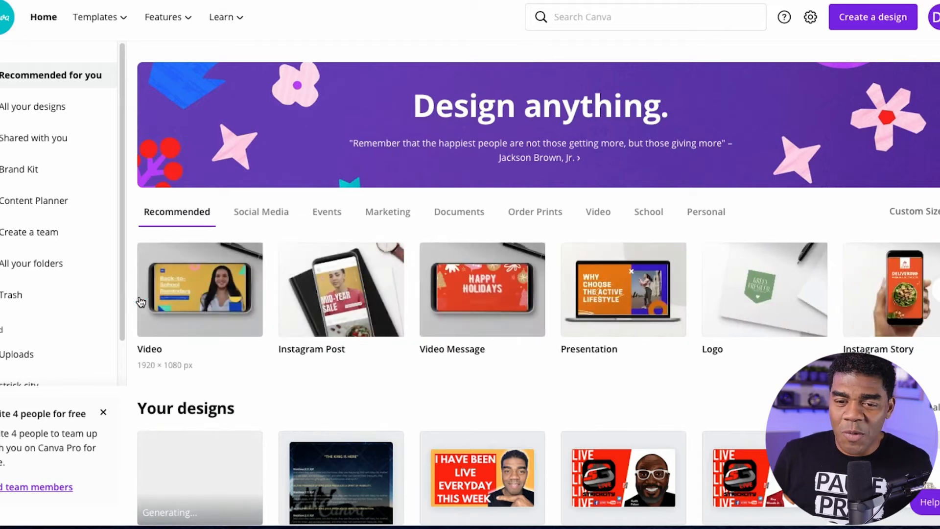
pyautogui.click(252, 216)
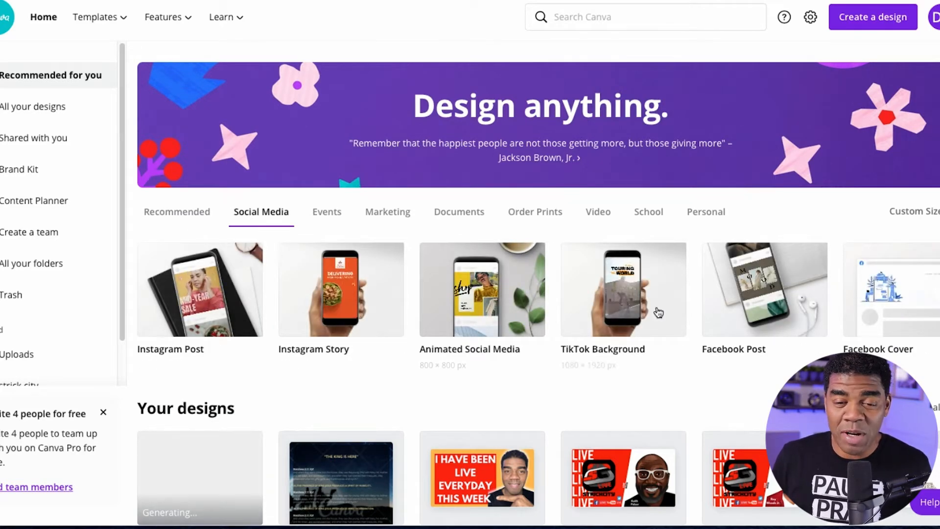
pyautogui.click(749, 307)
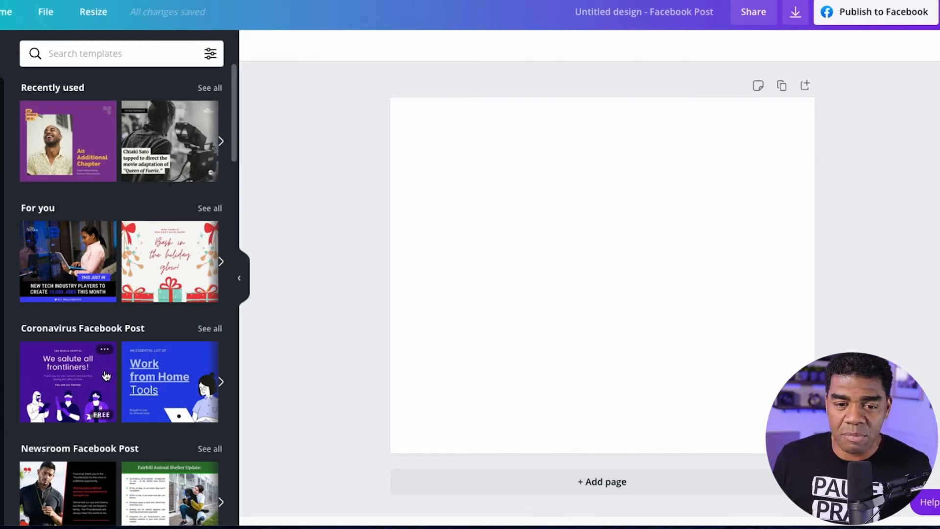
# Look through the Facebook Post template categories, from the recently used ones down to the general results.
pyautogui.scroll(-5, 106, 375)
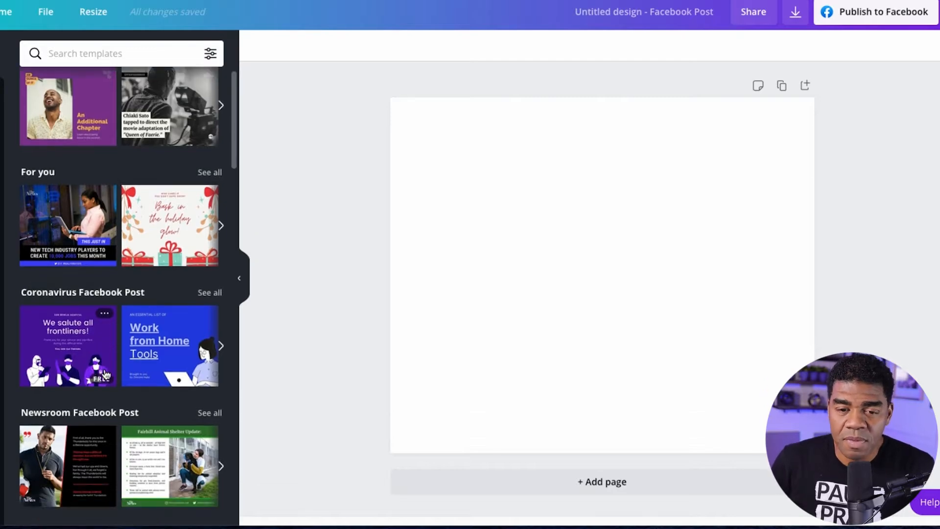
pyautogui.scroll(-7, 107, 374)
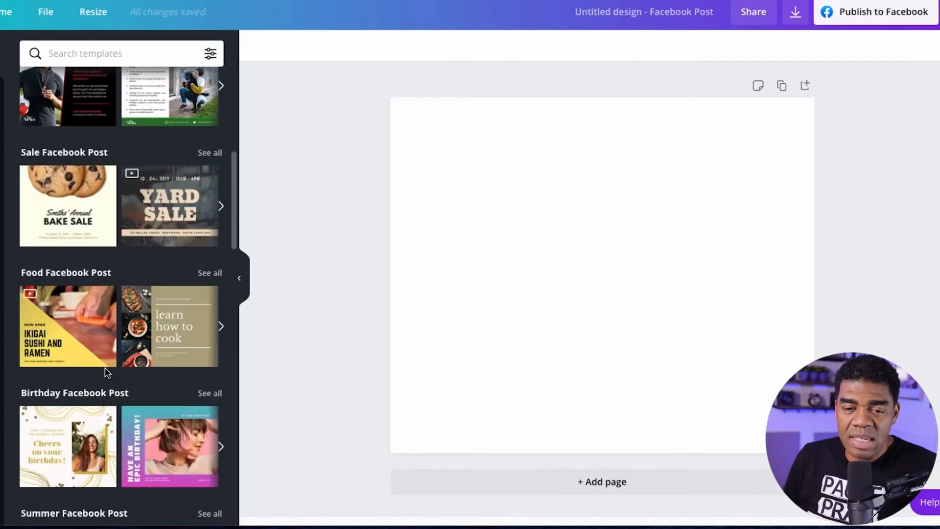
pyautogui.scroll(-6, 106, 368)
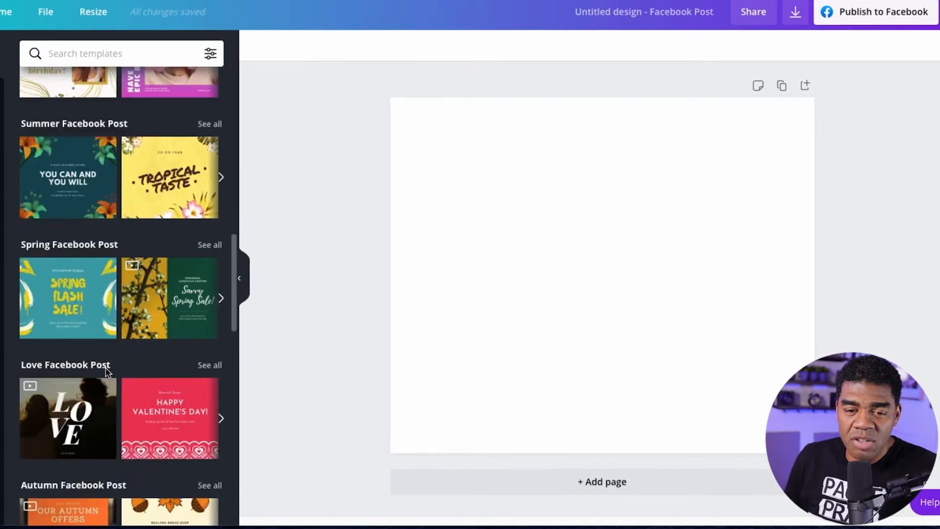
pyautogui.scroll(-7, 107, 372)
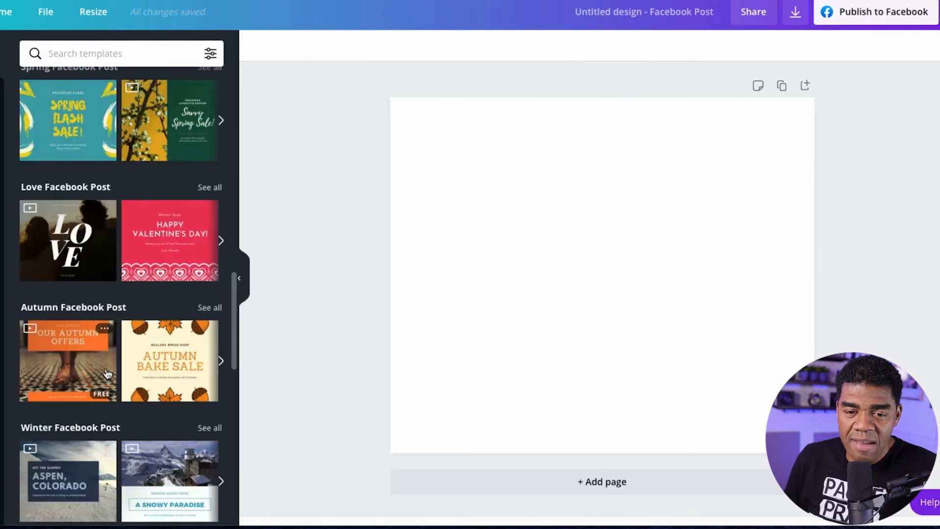
pyautogui.scroll(-7, 106, 368)
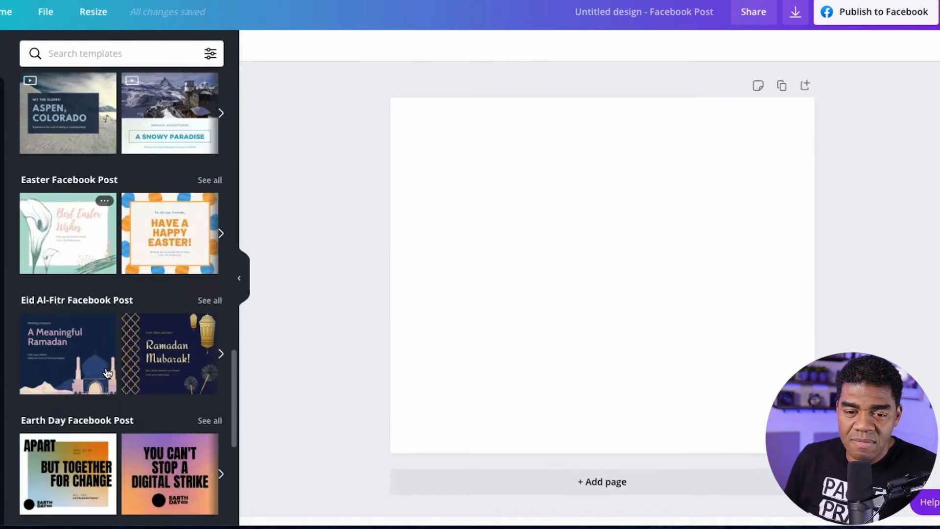
pyautogui.scroll(-6, 107, 374)
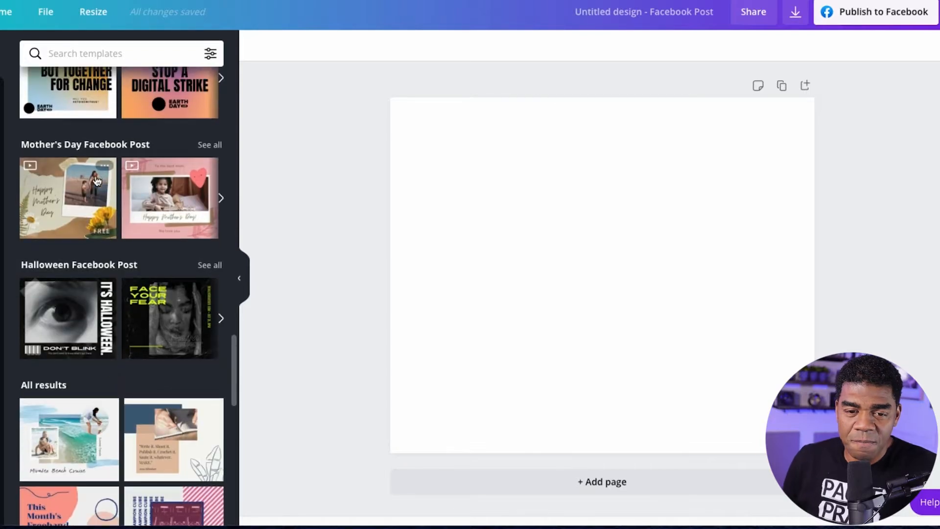
# Search the Facebook Post templates for "music poster".
pyautogui.click(101, 60)
pyautogui.write('mu')
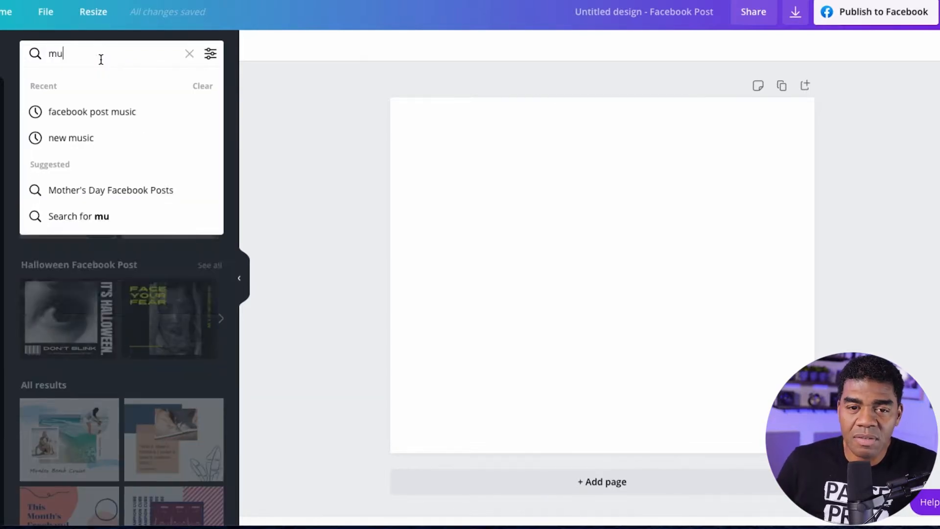
pyautogui.write('sic')
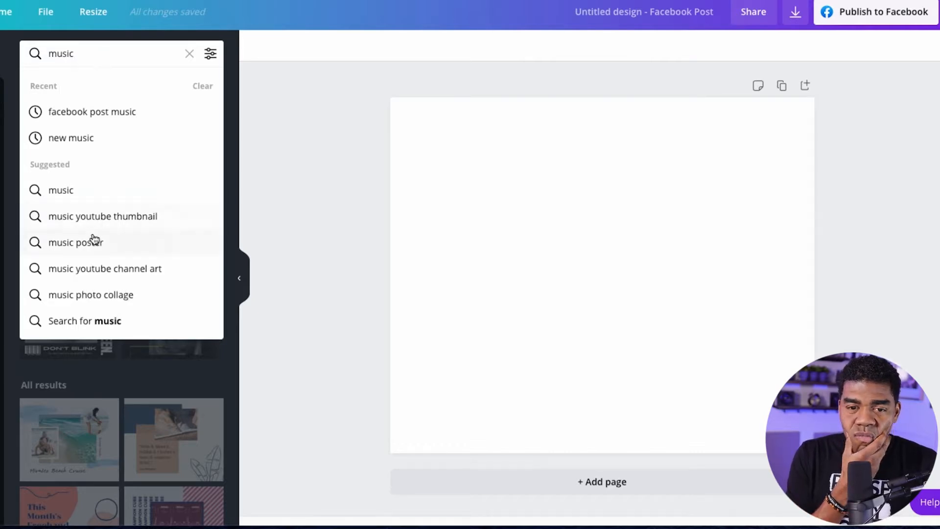
pyautogui.press('Return')
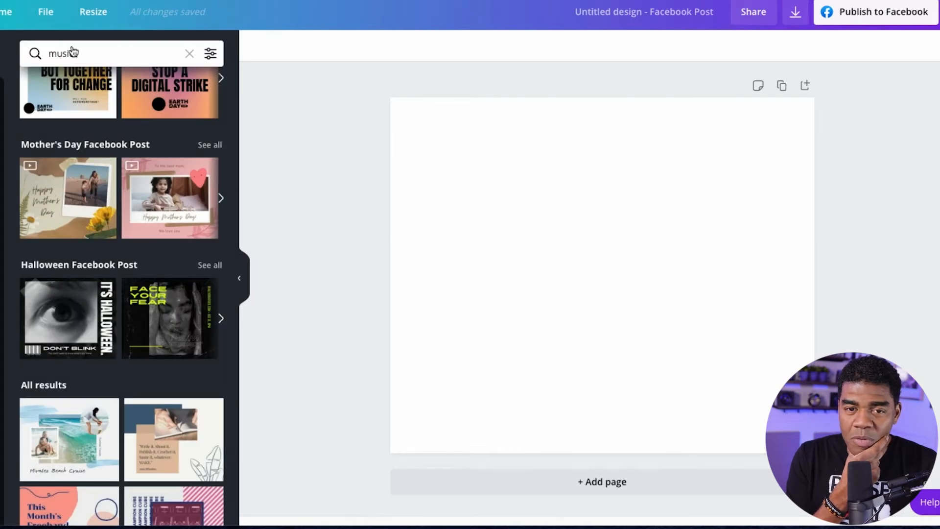
pyautogui.click(88, 53)
pyautogui.write('poster')
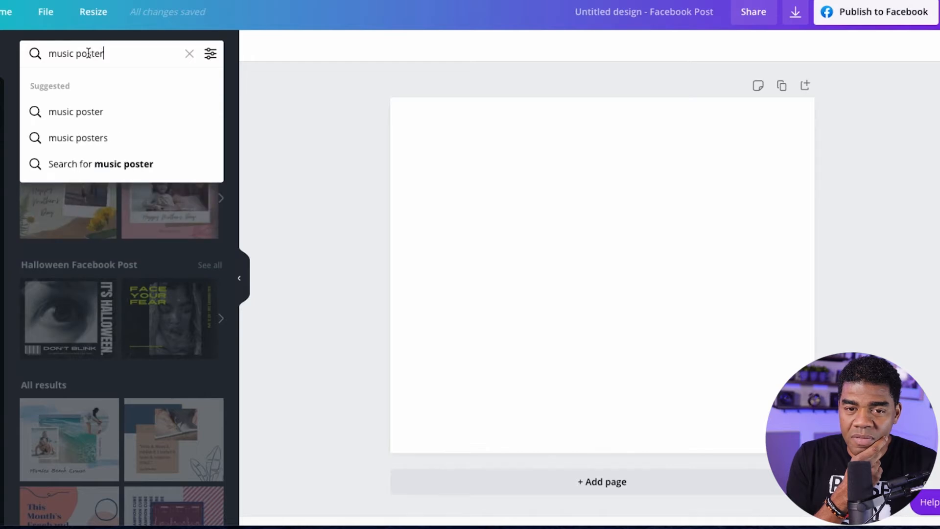
pyautogui.press('Return')
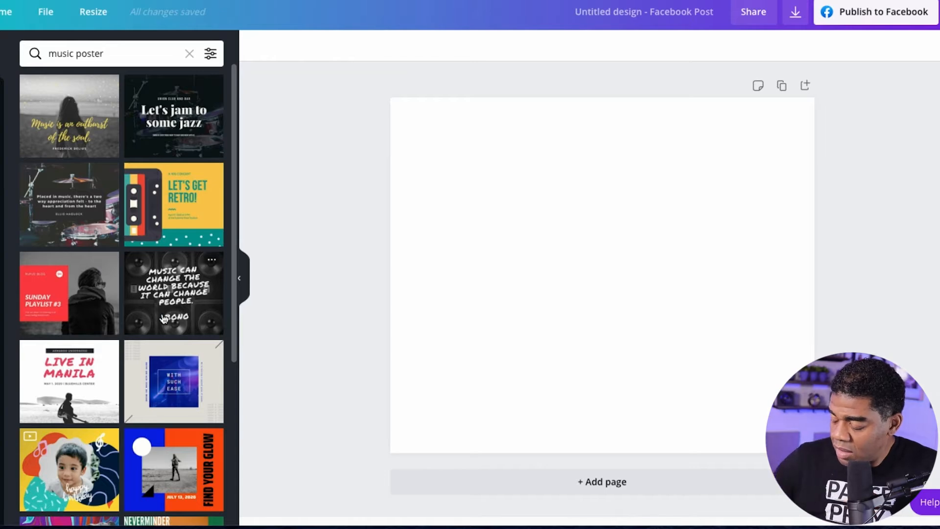
# Apply the "HARD MIX New Year's Party" template to the blank page.
pyautogui.scroll(-2, 164, 319)
pyautogui.scroll(-5, 164, 317)
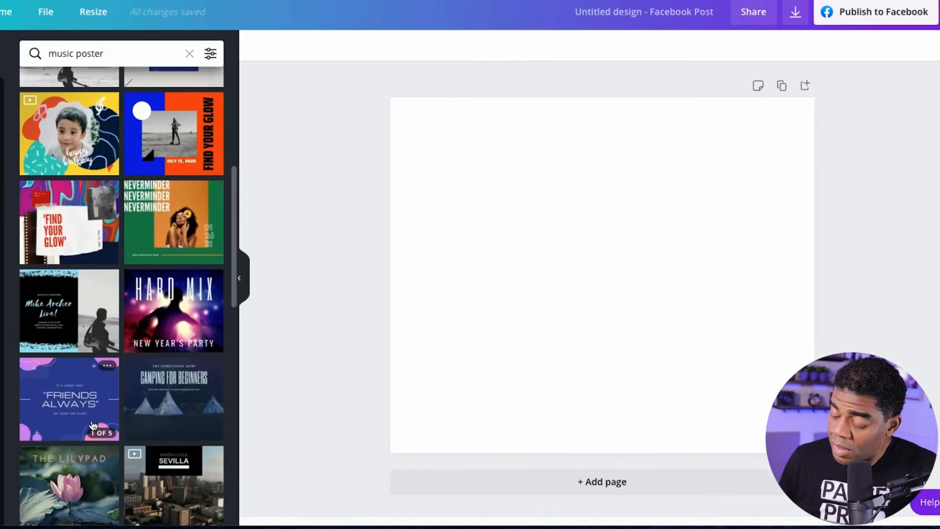
pyautogui.click(158, 334)
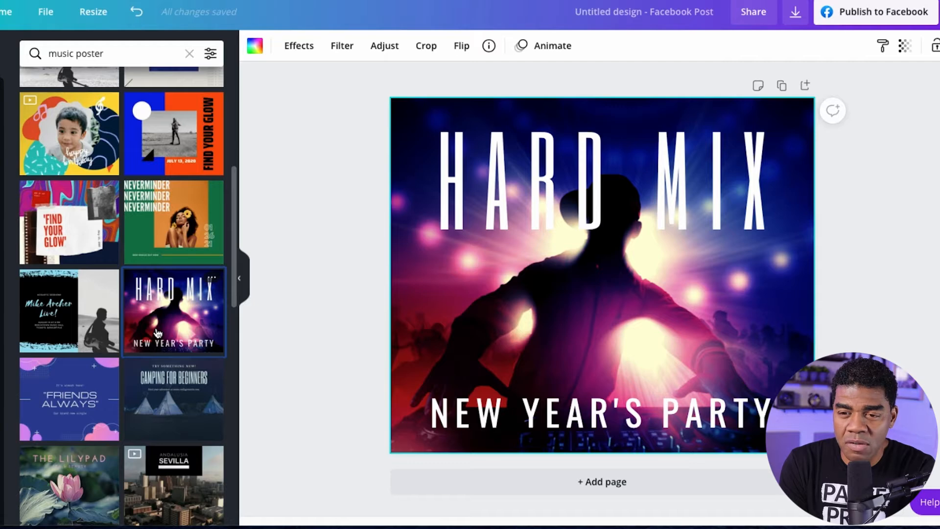
# Look through the remaining music poster templates down to the end of the results.
pyautogui.scroll(-5, 102, 343)
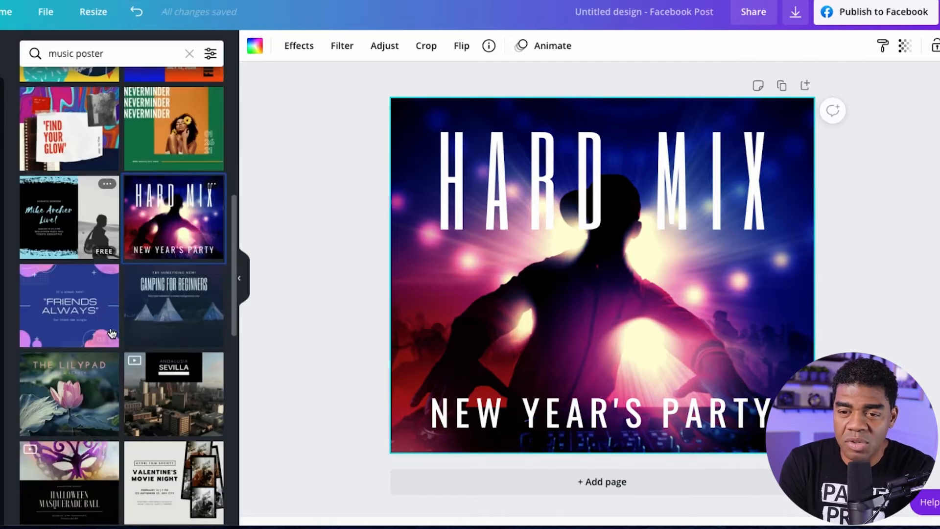
pyautogui.scroll(-10, 112, 333)
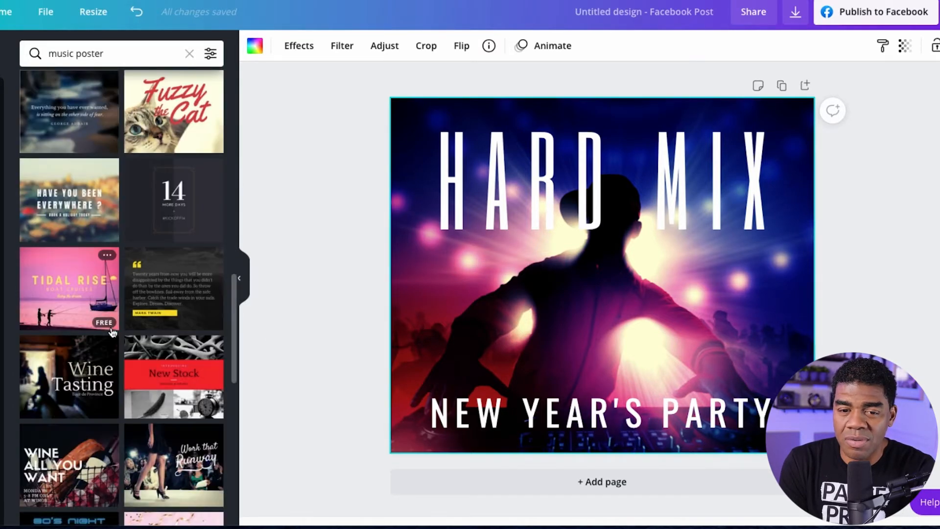
pyautogui.scroll(-1, 112, 333)
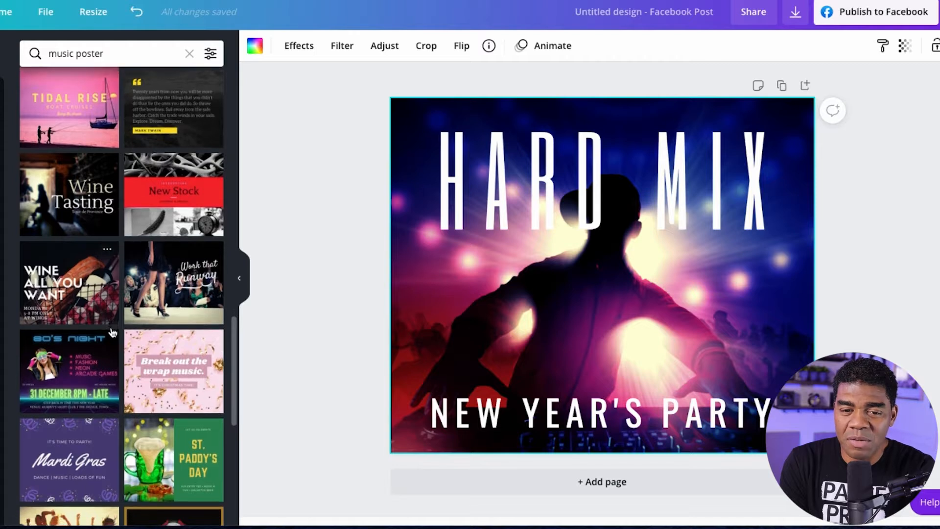
pyautogui.scroll(-1, 112, 333)
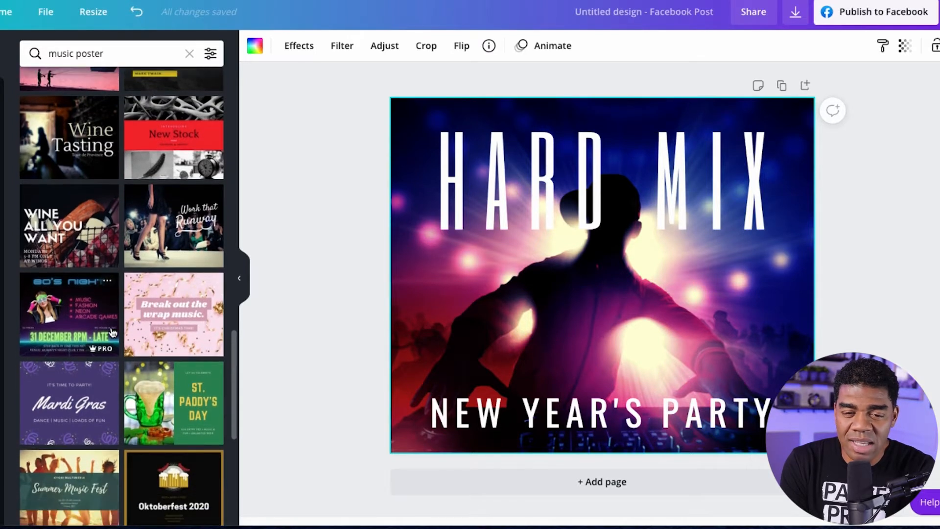
pyautogui.scroll(-1, 112, 333)
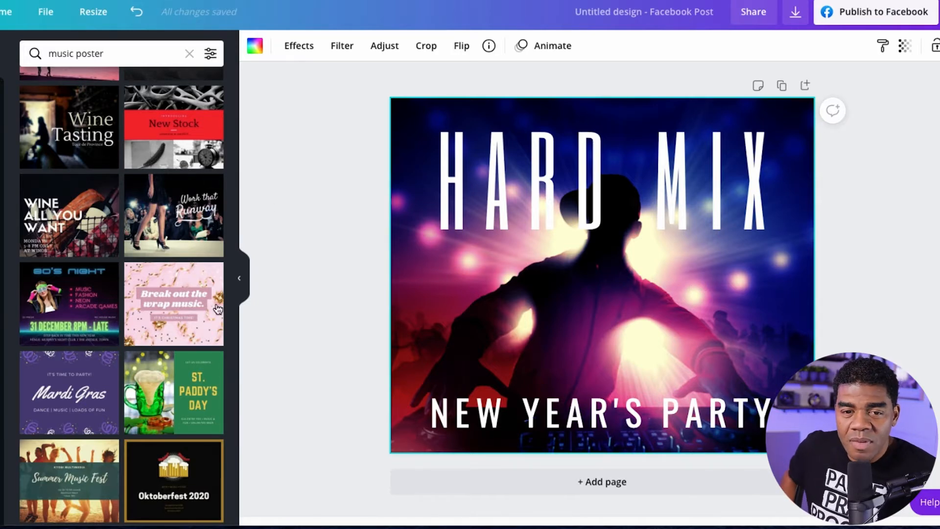
pyautogui.scroll(-5, 147, 294)
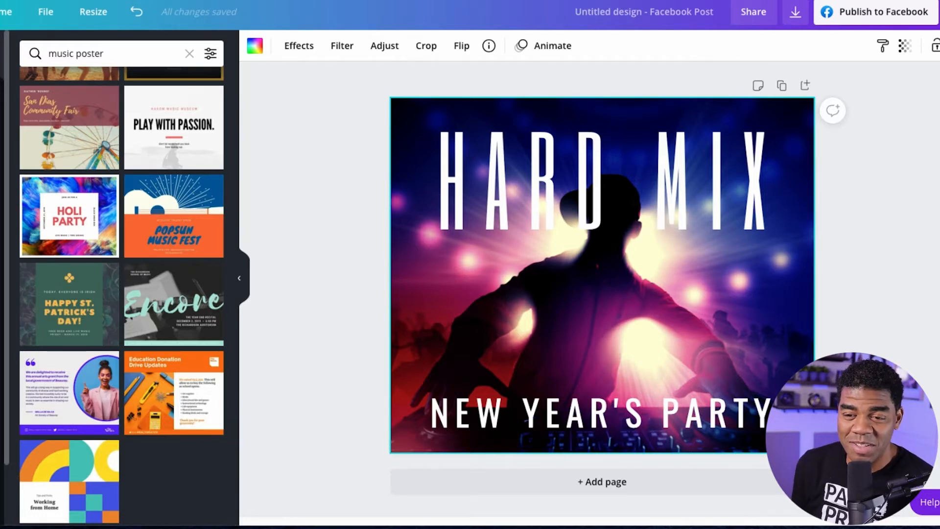
# Leave the background photo's crop mode without changing it and delete the DJ silhouette photo from the page.
pyautogui.doubleClick(448, 302)
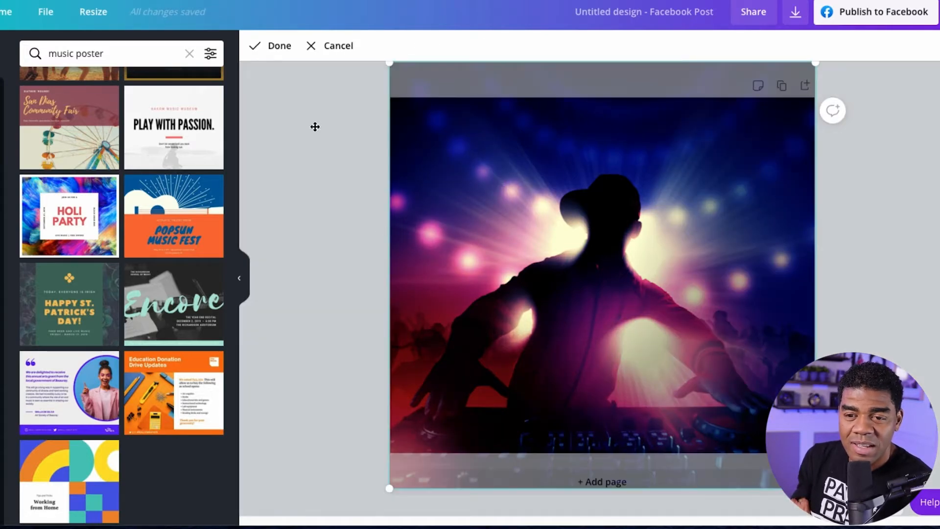
pyautogui.click(273, 46)
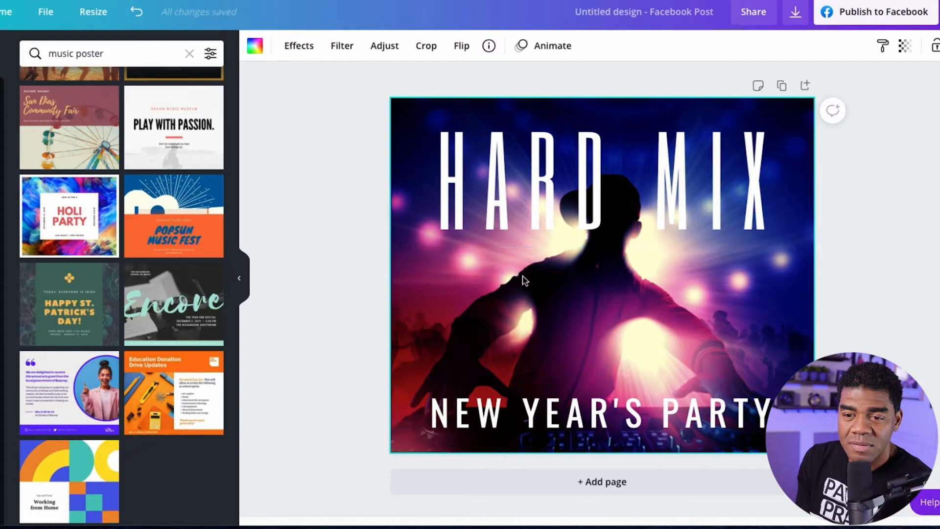
pyautogui.press('Delete')
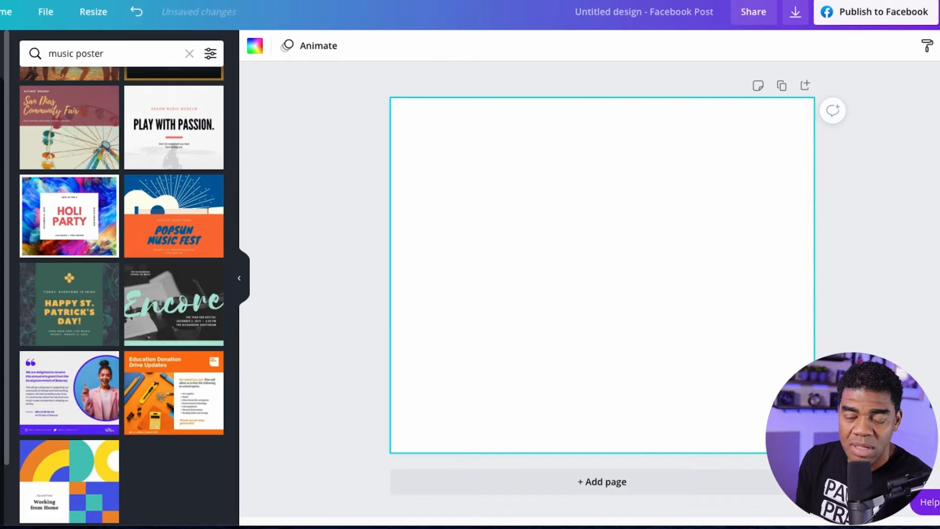
# Search the backgrounds for "wood" and apply the free turquoise vertical wood plank background to the page.
pyautogui.click(0, 436)
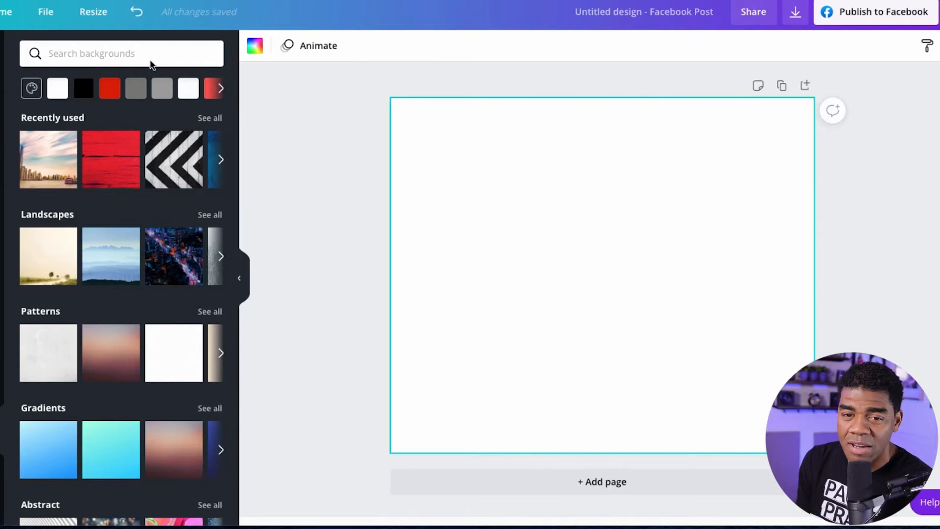
pyautogui.click(109, 53)
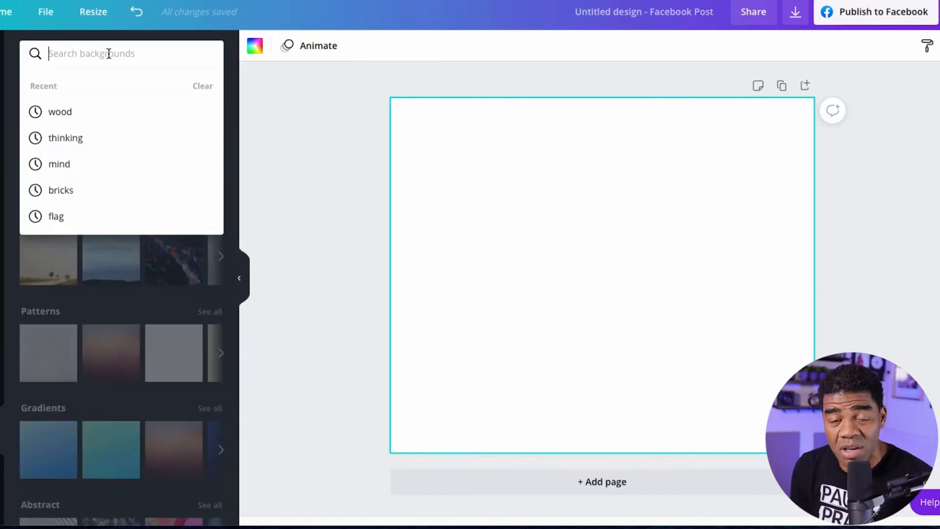
pyautogui.write('wood')
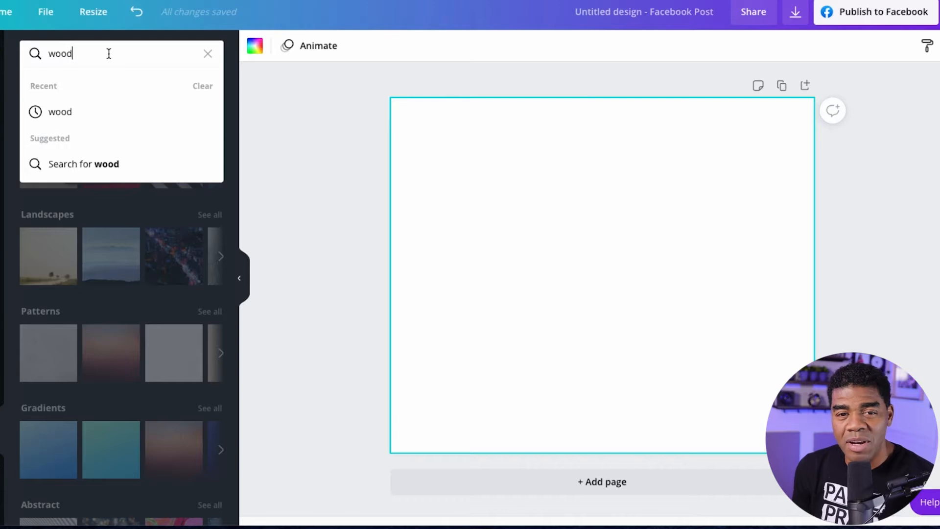
pyautogui.press('Return')
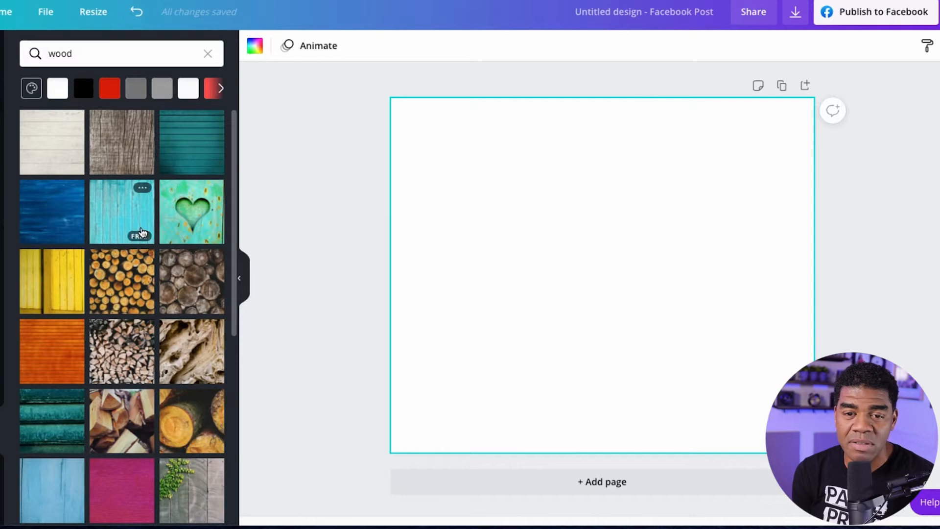
pyautogui.click(140, 229)
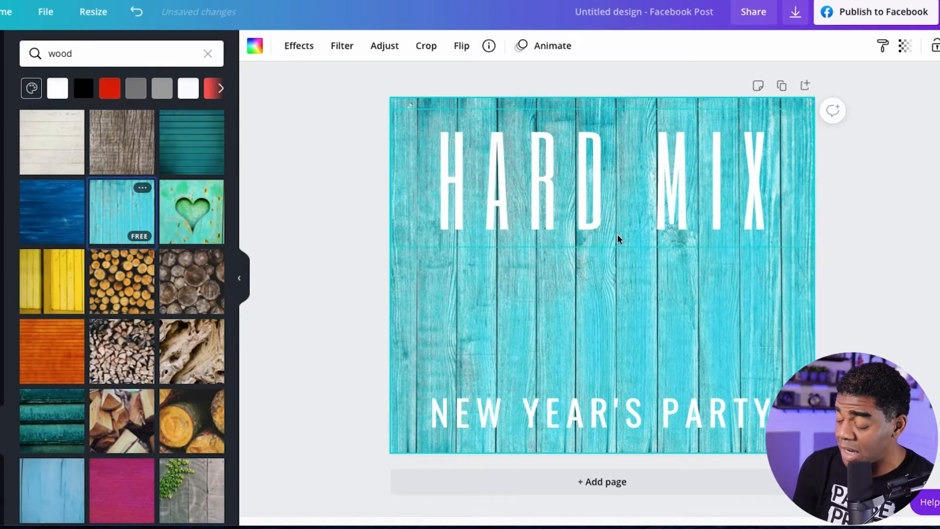
# Replace the "HARD MIX" headline with the performer's name.
pyautogui.doubleClick(583, 192)
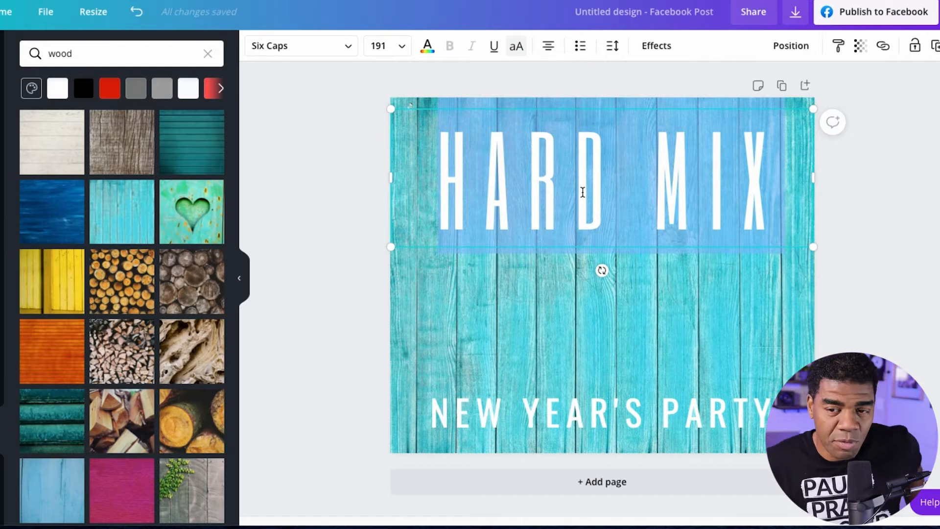
pyautogui.write('KIM')
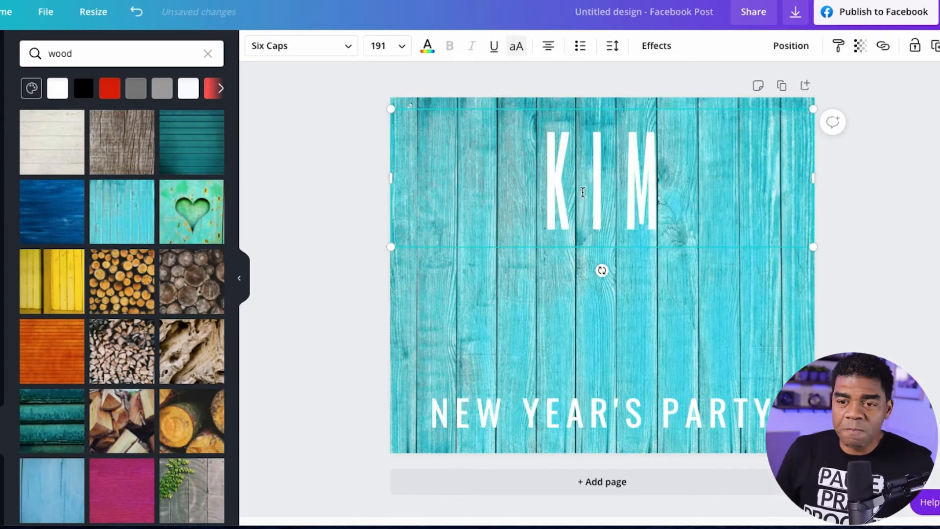
pyautogui.write(' SCO')
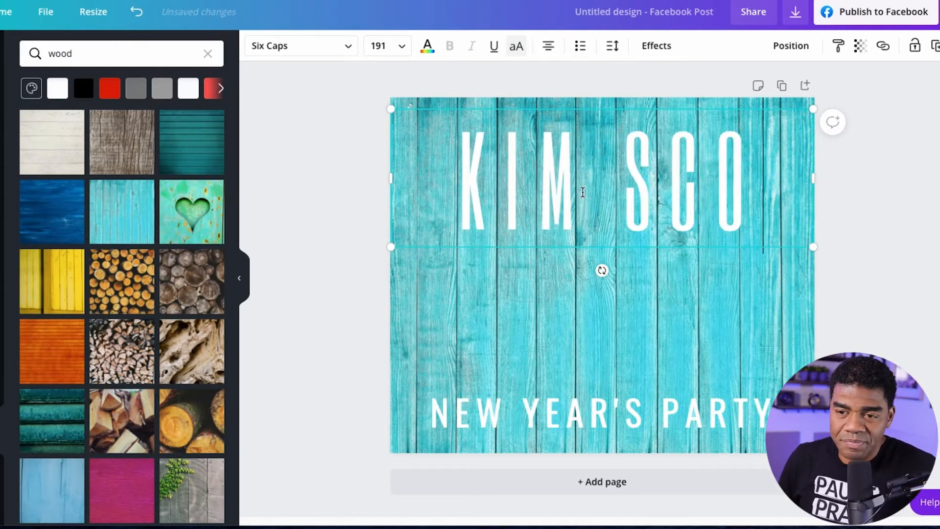
pyautogui.write('TT')
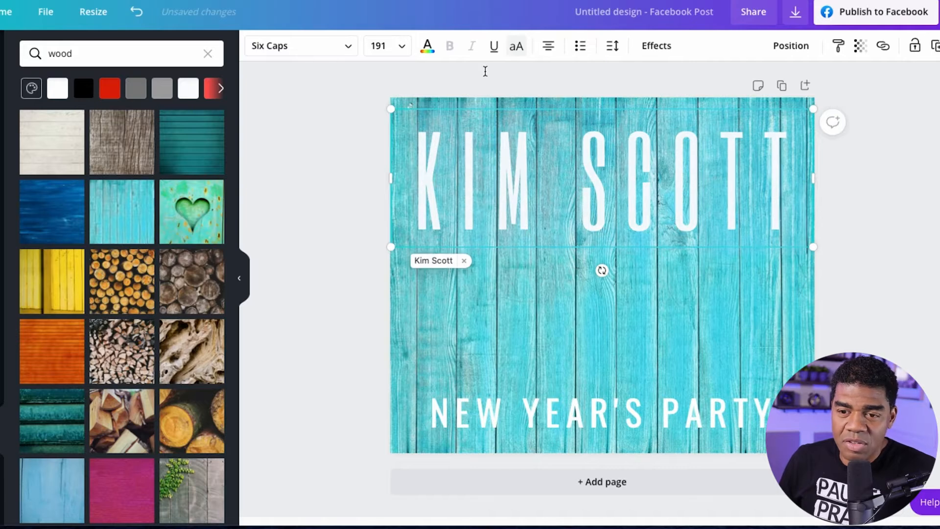
# Shrink the performer's name to size 116 and move it to just above the "NEW YEAR'S PARTY" line, centred on the page.
pyautogui.moveTo(391, 109); pyautogui.dragTo(523, 276)
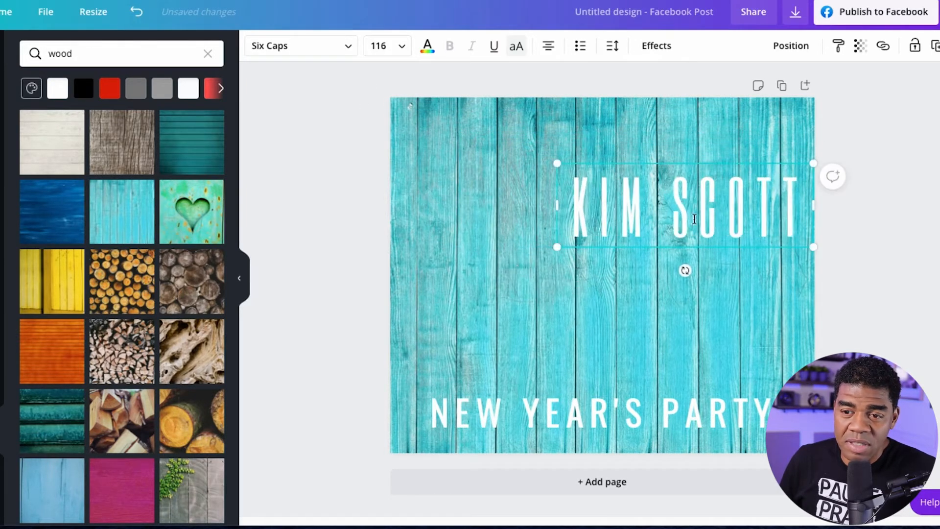
pyautogui.moveTo(694, 219); pyautogui.dragTo(576, 337)
pyautogui.click(666, 121)
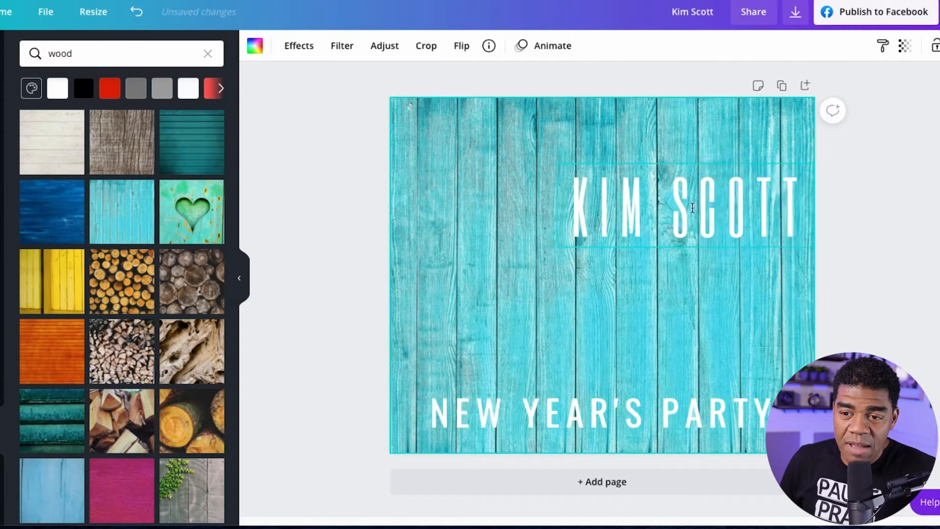
pyautogui.click(688, 203)
pyautogui.moveTo(679, 169); pyautogui.dragTo(597, 325)
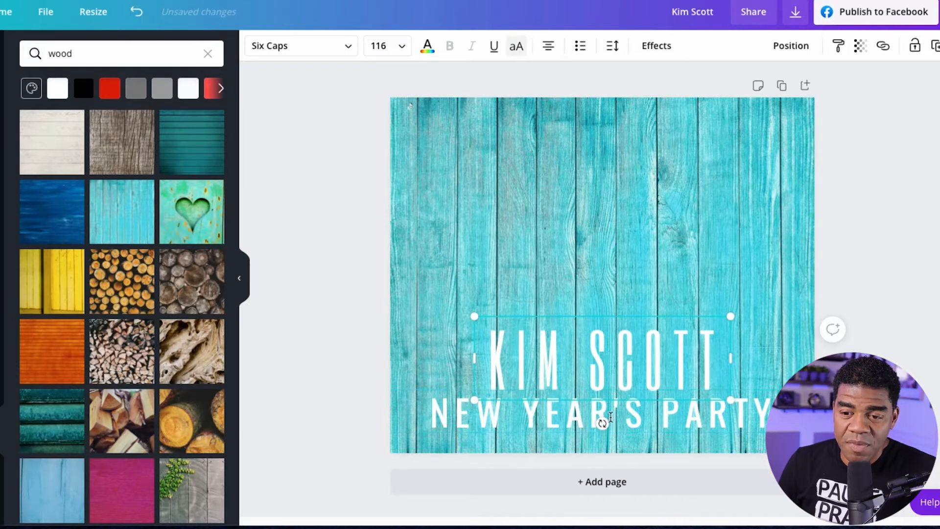
# Replace the "NEW YEAR'S PARTY" line with "BACK TOGETHER AGAIN".
pyautogui.click(594, 416)
pyautogui.doubleClick(593, 417)
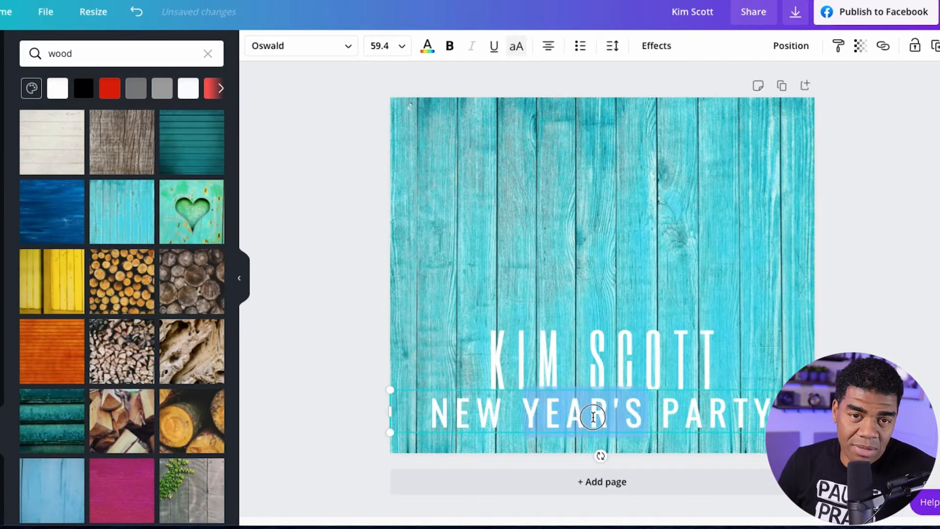
pyautogui.tripleClick(593, 417)
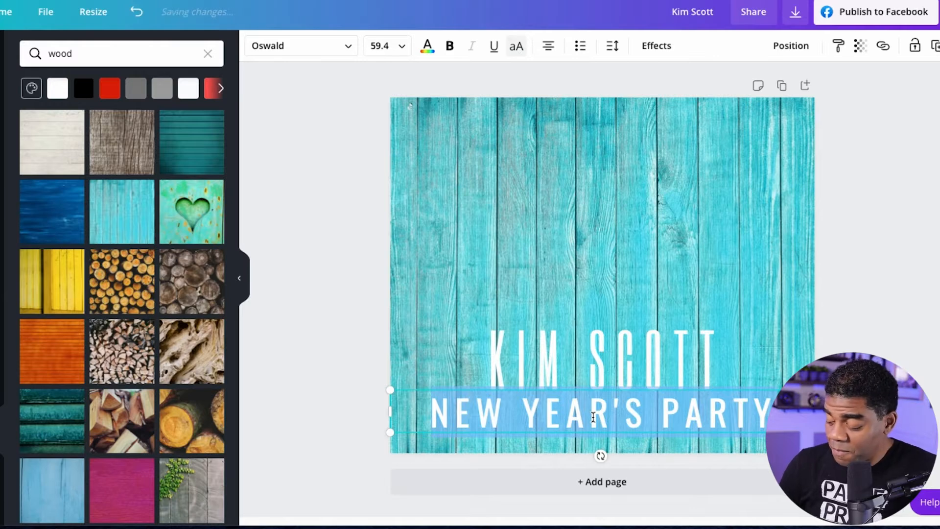
pyautogui.write('BA')
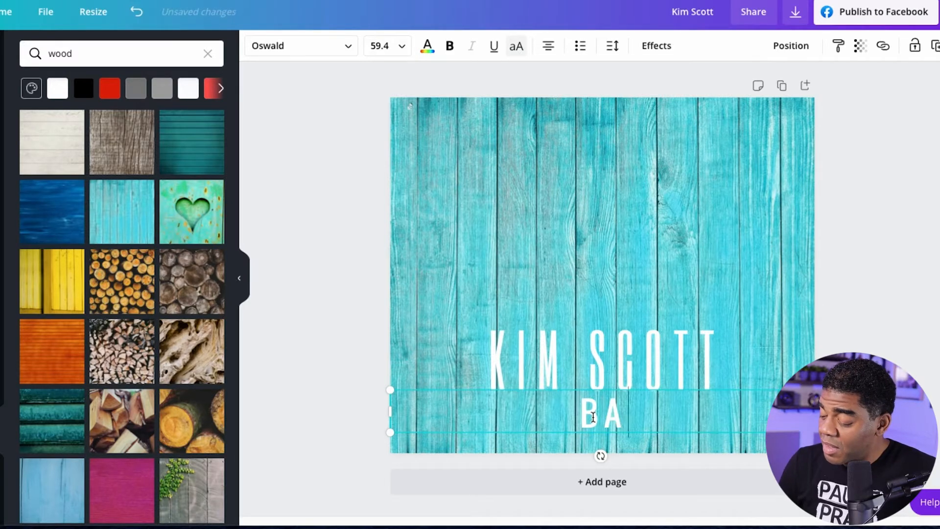
pyautogui.write('CO')
pyautogui.press('BackSpace')
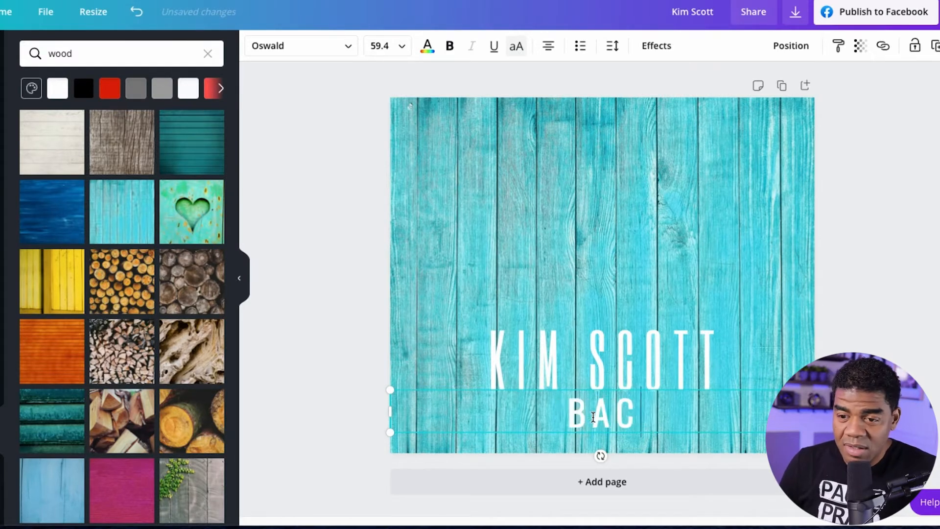
pyautogui.write('K TOGETHER')
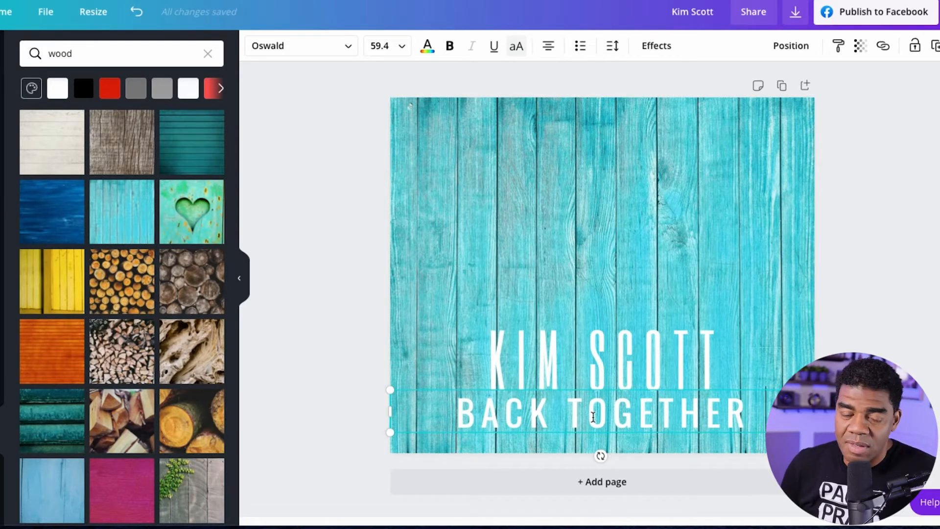
pyautogui.write('A')
pyautogui.write('GAI')
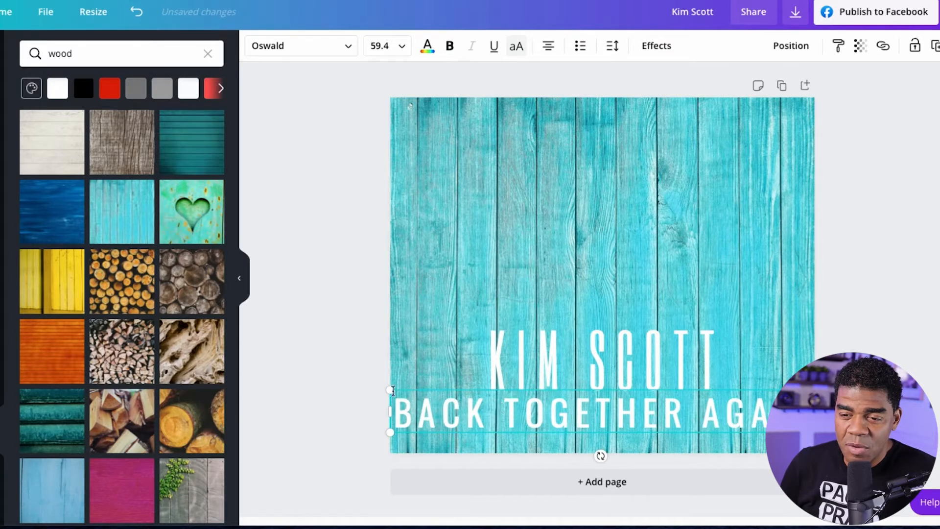
# Shrink the "BACK TOGETHER AGAIN" line to size 47.5 and centre it directly beneath the performer's name.
pyautogui.moveTo(392, 390); pyautogui.dragTo(475, 414)
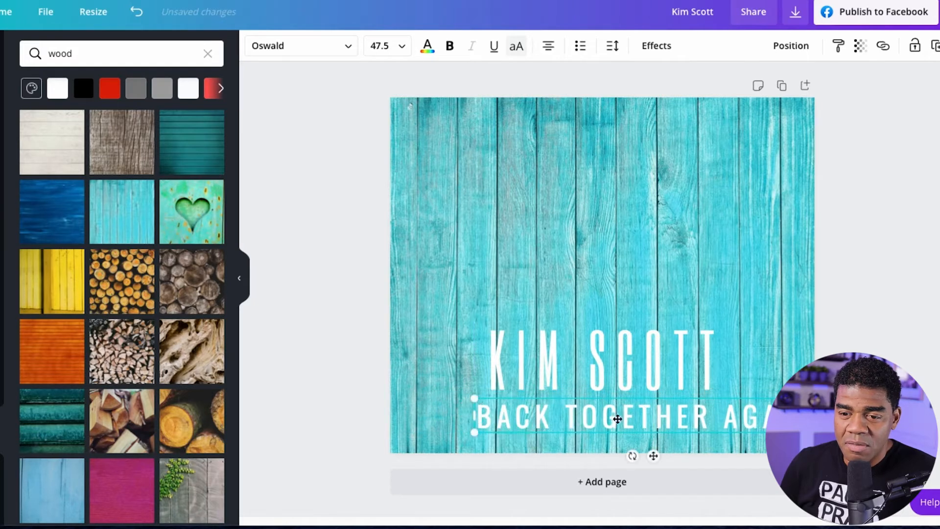
pyautogui.moveTo(634, 419); pyautogui.dragTo(604, 421)
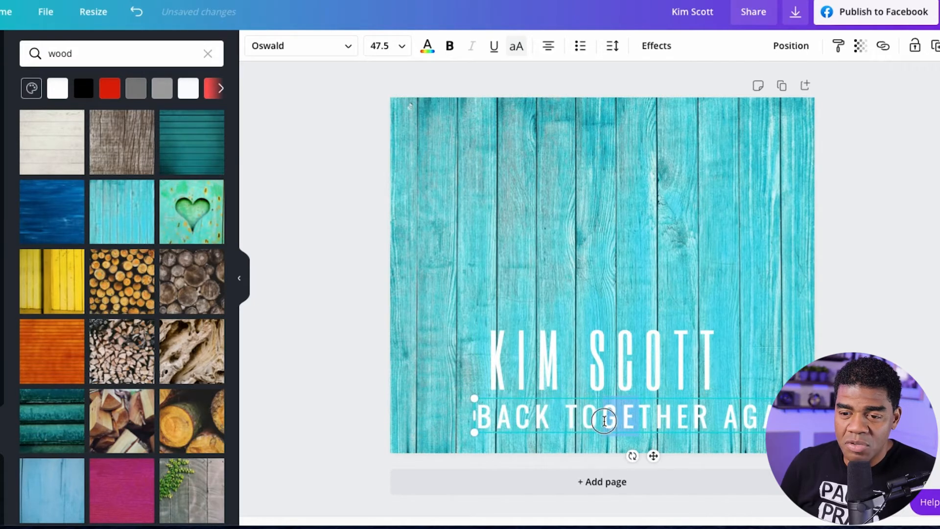
pyautogui.click(750, 371)
pyautogui.moveTo(668, 413); pyautogui.dragTo(637, 408)
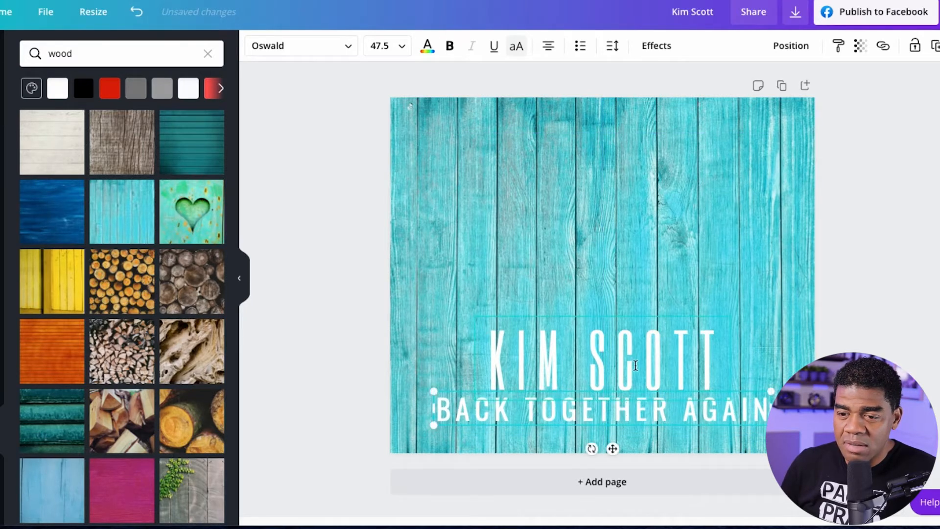
# Reduce the performer's name to size 107 and centre it above the "BACK TOGETHER AGAIN" line.
pyautogui.click(632, 366)
pyautogui.moveTo(474, 318); pyautogui.dragTo(489, 333)
pyautogui.moveTo(636, 353)
pyautogui.mouseDown()
pyautogui.moveTo(612, 352)
pyautogui.moveTo(628, 353)
pyautogui.mouseUp()
pyautogui.click(903, 333)
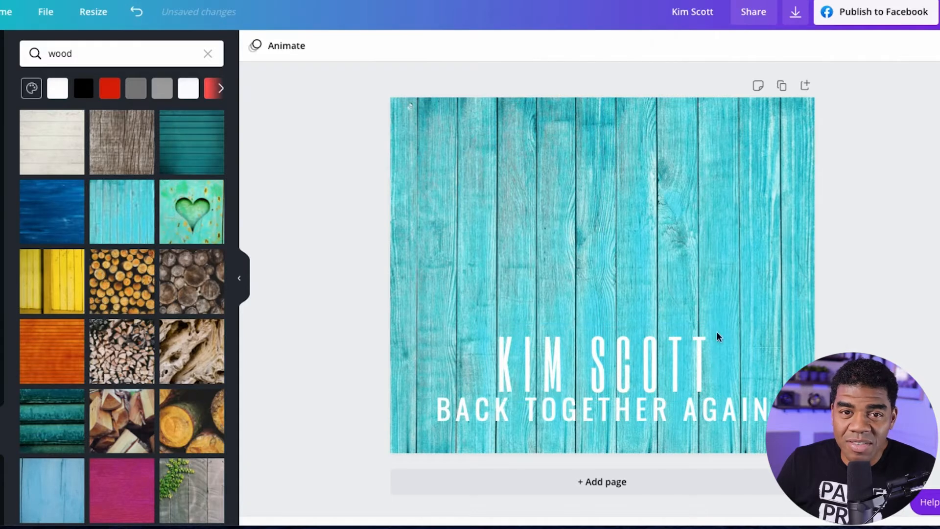
# Add the uploaded photo of the woman holding a flute to the page and remove its background.
pyautogui.click(2, 100)
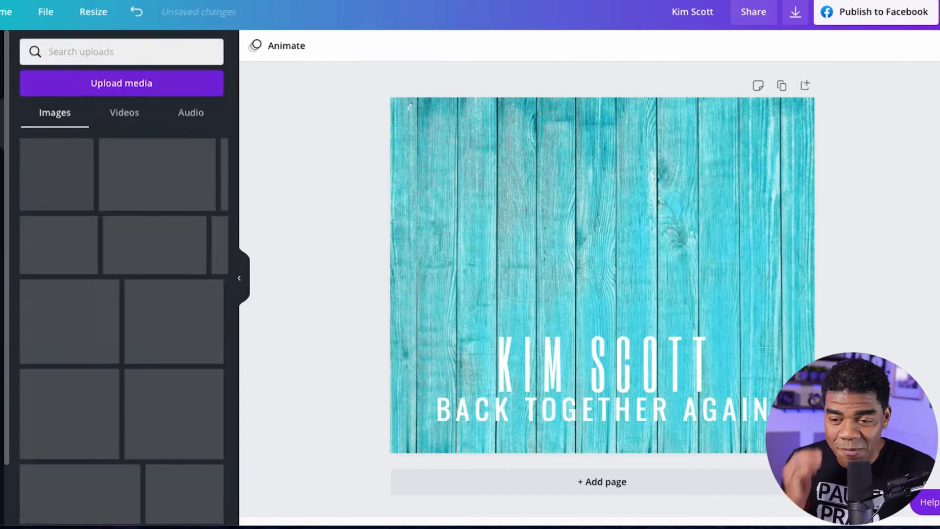
pyautogui.click(38, 180)
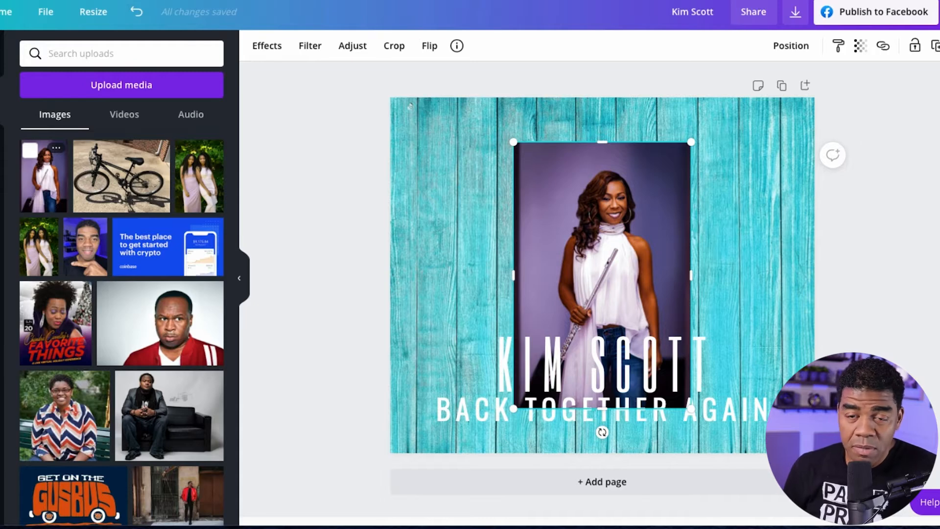
pyautogui.click(264, 49)
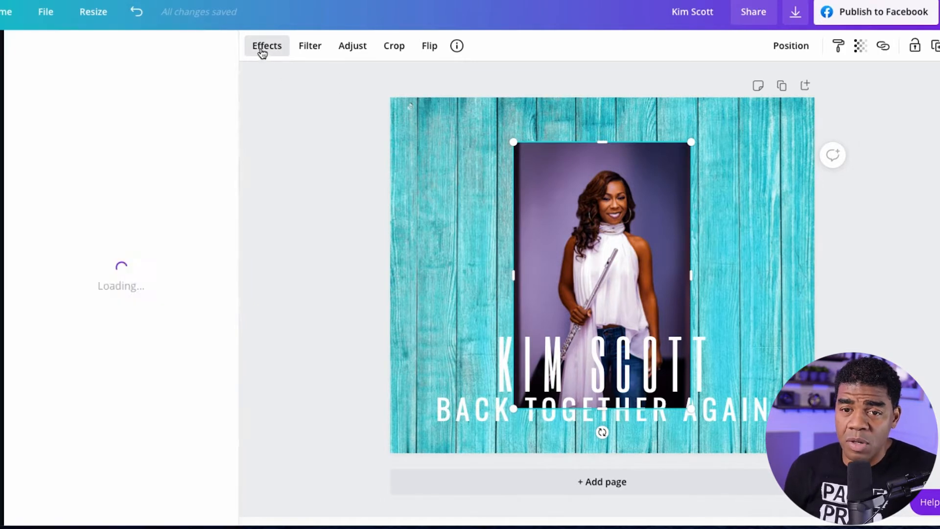
pyautogui.click(45, 96)
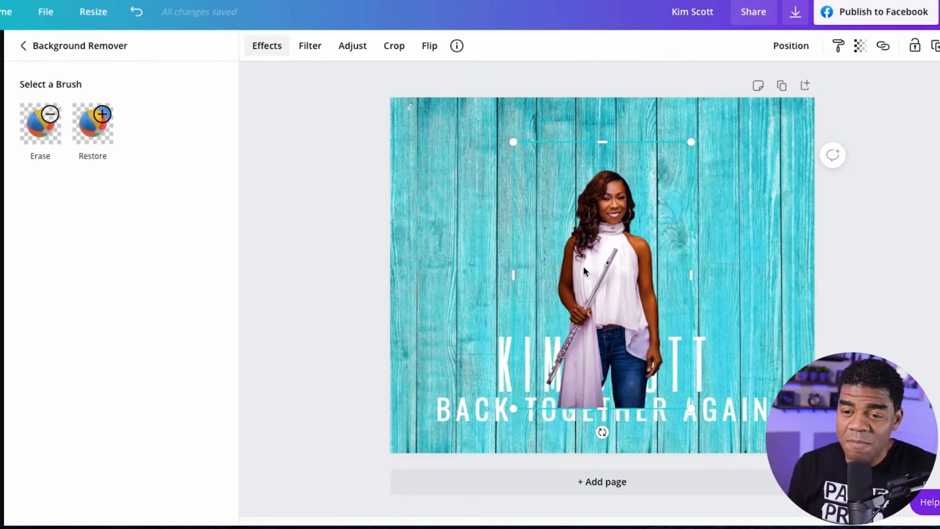
# Enlarge the flutist cutout and centre it on the page so it extends past the lower edge, undoing the accidental move of the name text.
pyautogui.moveTo(589, 254); pyautogui.dragTo(592, 242)
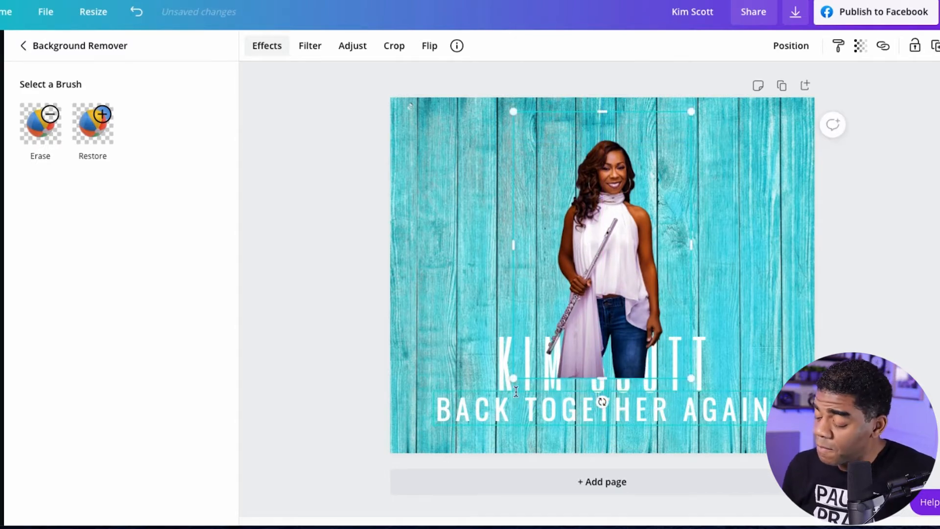
pyautogui.moveTo(513, 378); pyautogui.dragTo(434, 523)
pyautogui.click(584, 354)
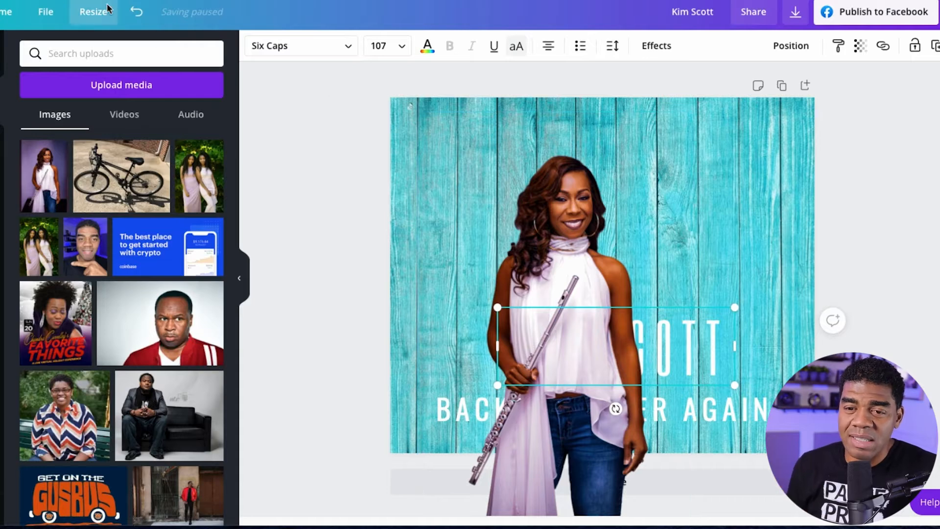
pyautogui.click(137, 13)
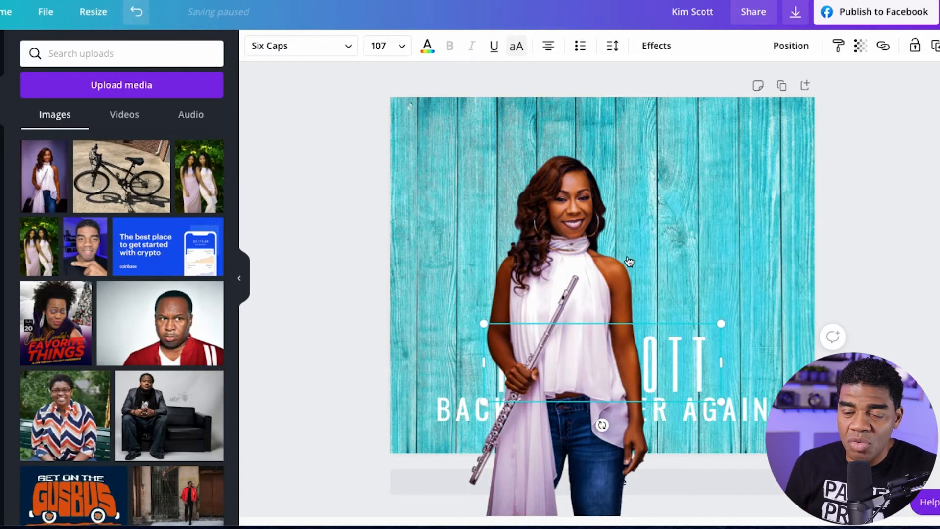
pyautogui.moveTo(584, 272); pyautogui.dragTo(611, 250)
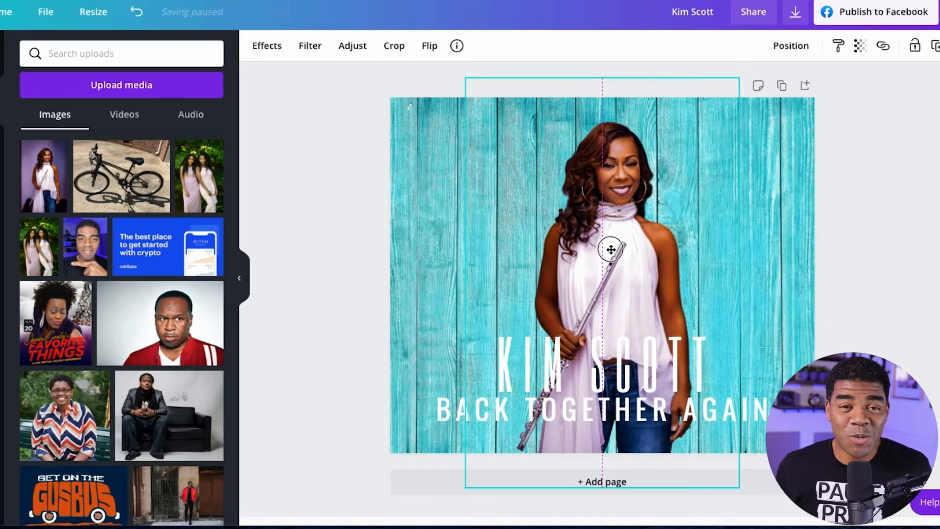
pyautogui.moveTo(611, 250); pyautogui.dragTo(610, 244)
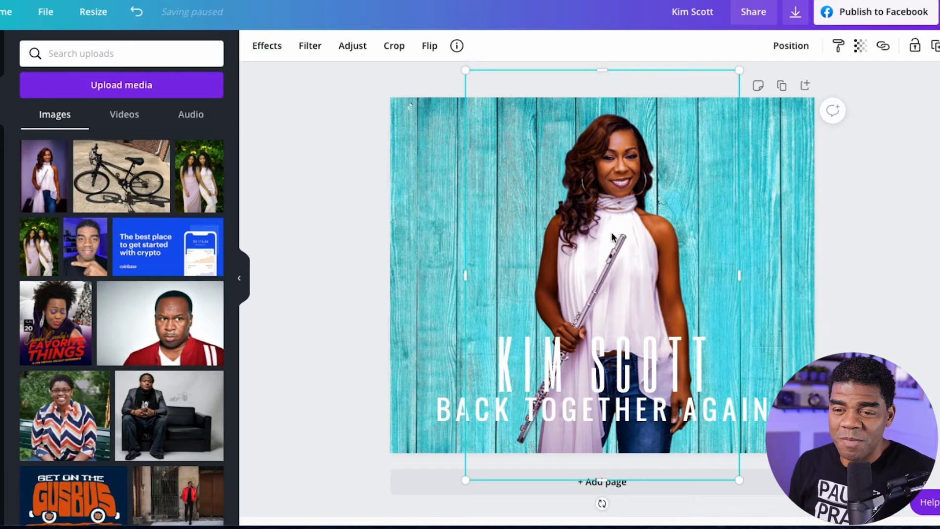
# Try the Torn slice effect on the flutist cutout, then step back and forward through the recent changes.
pyautogui.click(276, 50)
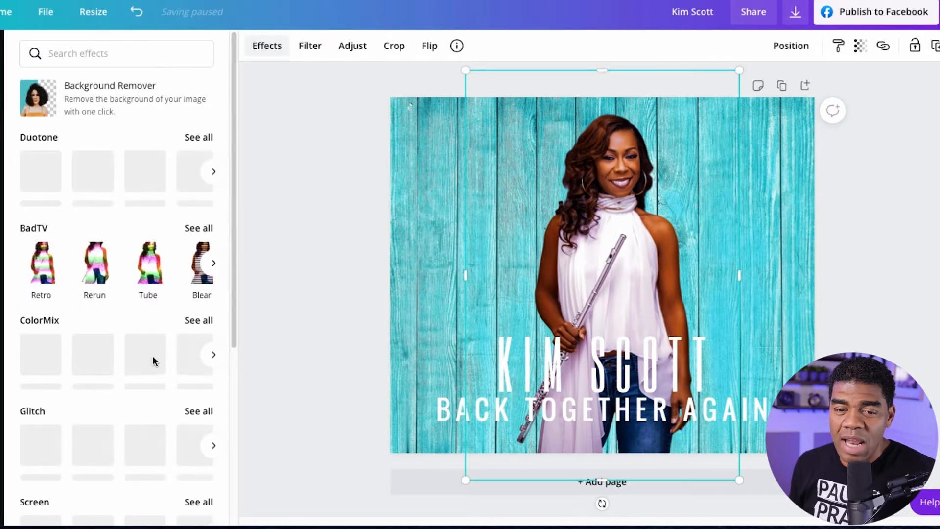
pyautogui.scroll(-1, 153, 361)
pyautogui.scroll(-4, 154, 361)
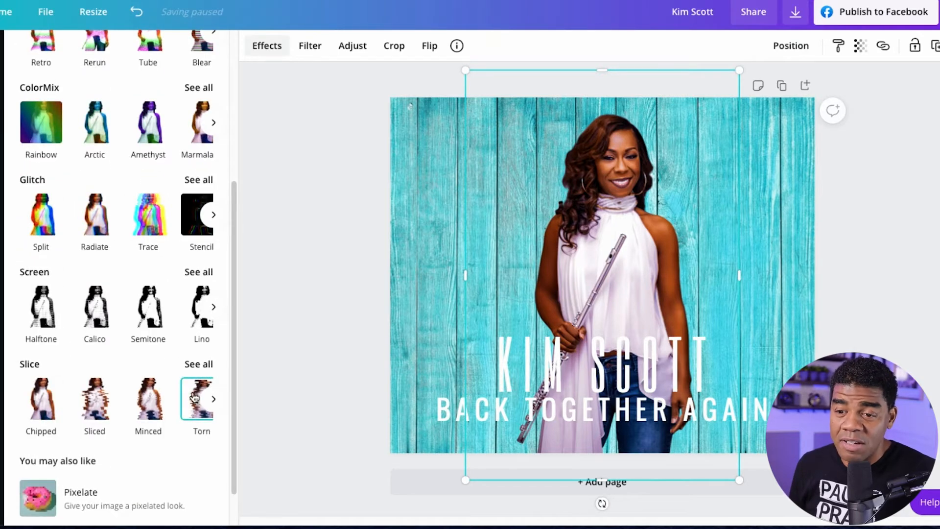
pyautogui.click(194, 396)
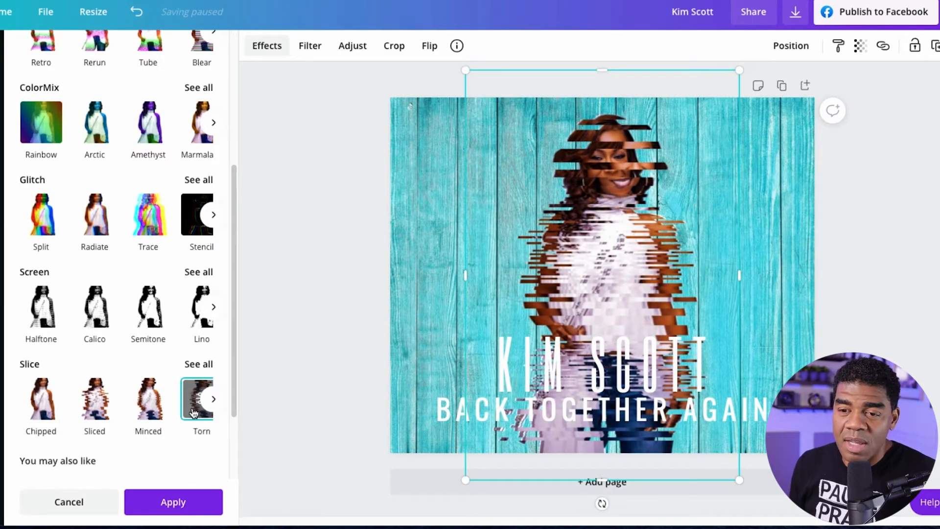
pyautogui.click(142, 12)
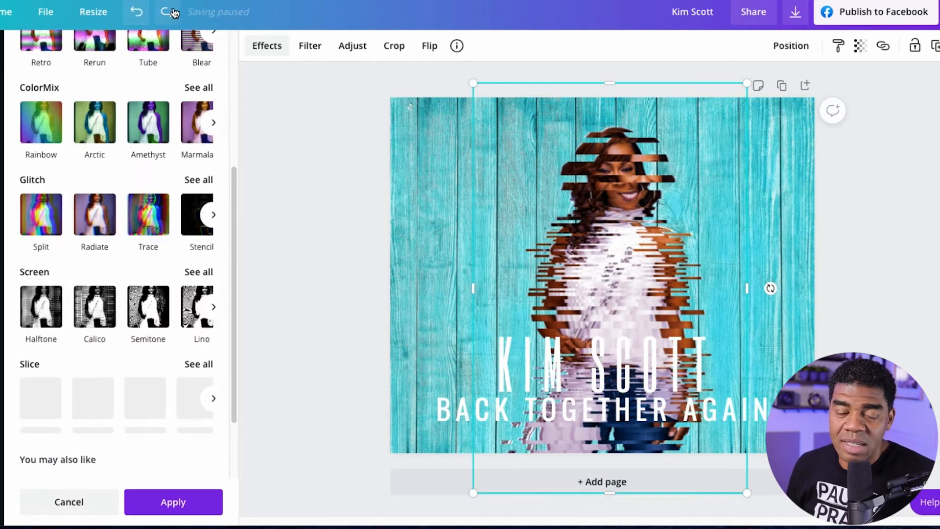
pyautogui.click(168, 12)
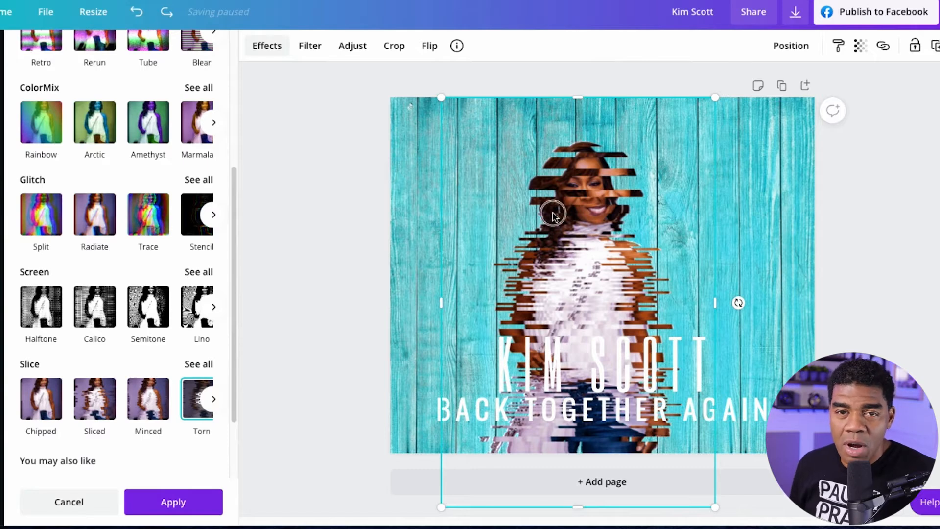
# Delete the distorted flutist cutout and place the original uploaded photo on the page again, leaving it selected.
pyautogui.press('Delete')
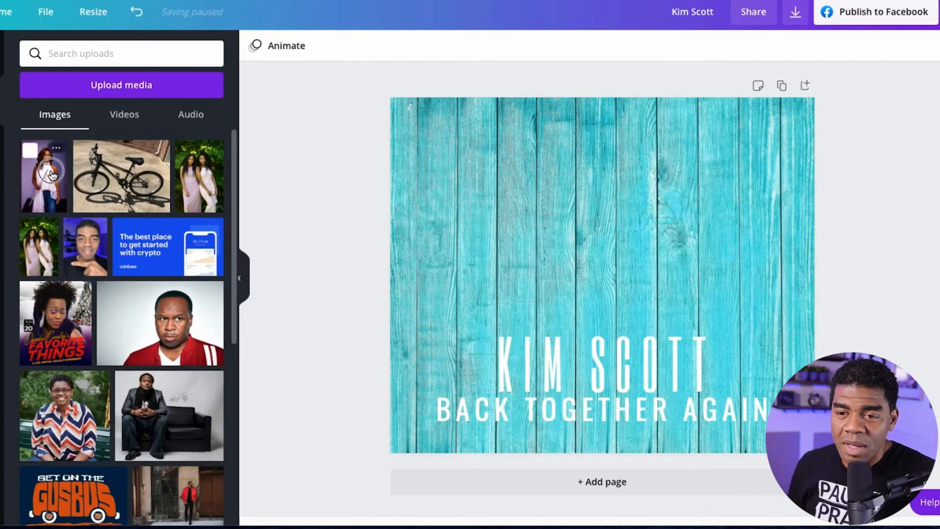
pyautogui.moveTo(41, 171); pyautogui.dragTo(330, 166)
pyautogui.moveTo(130, 171); pyautogui.dragTo(264, 193)
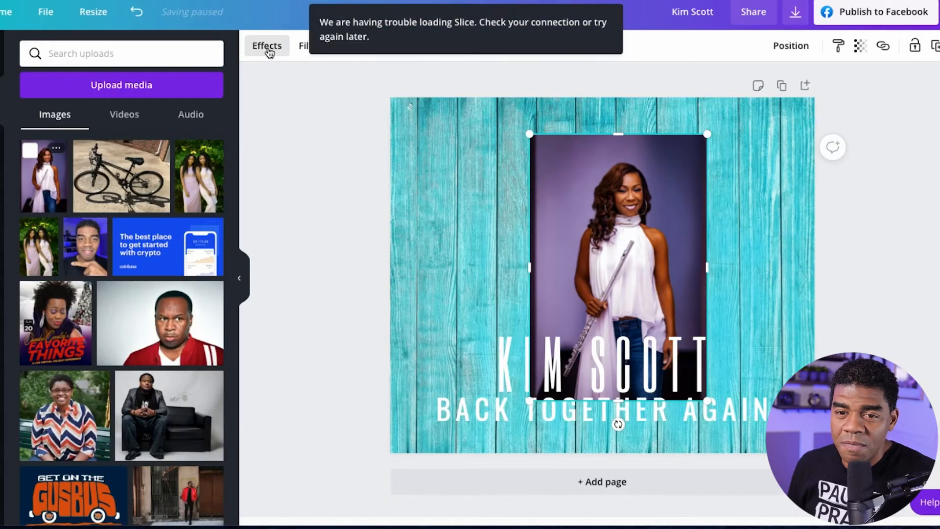
pyautogui.click(300, 98)
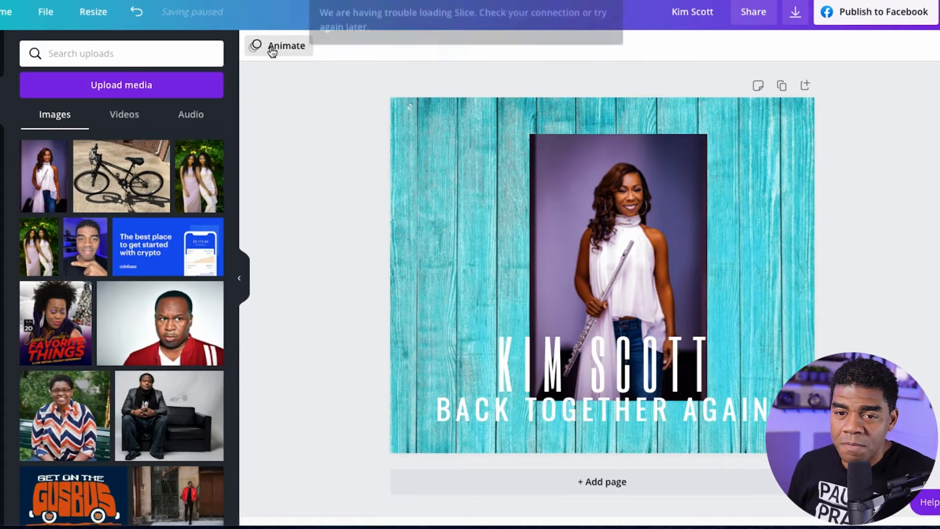
pyautogui.click(554, 165)
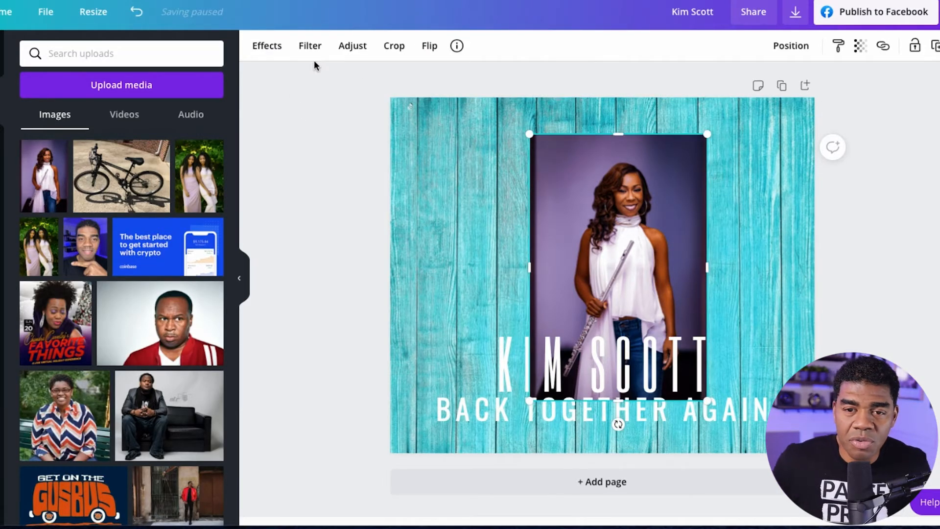
# Remove the background from the newly placed flutist photo.
pyautogui.click(268, 46)
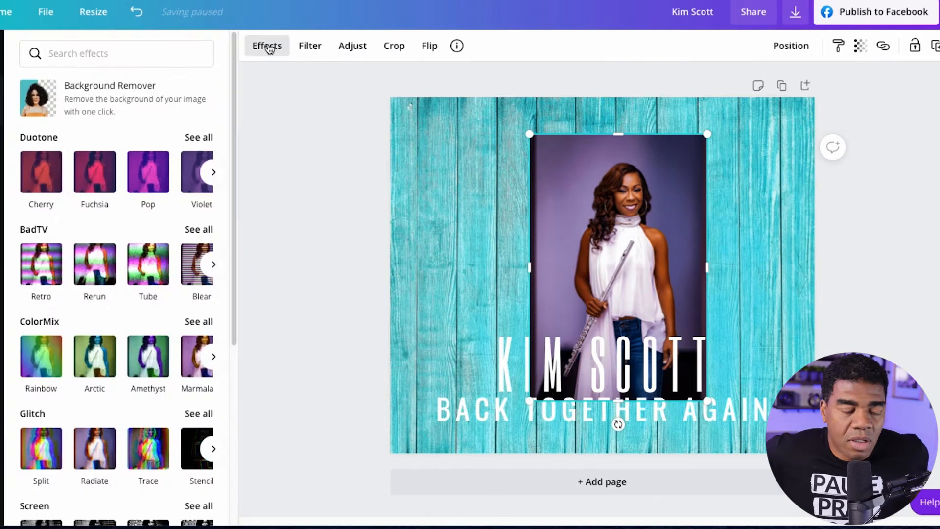
pyautogui.click(42, 113)
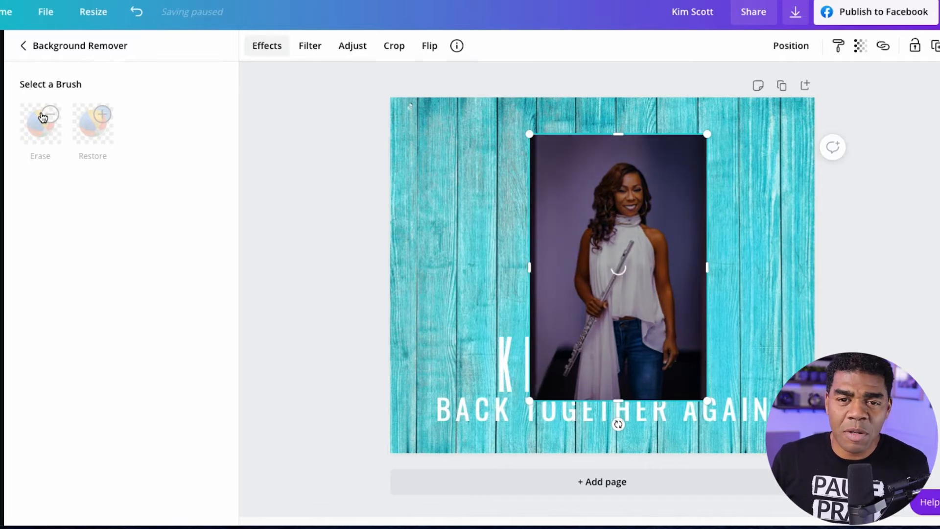
pyautogui.click(464, 188)
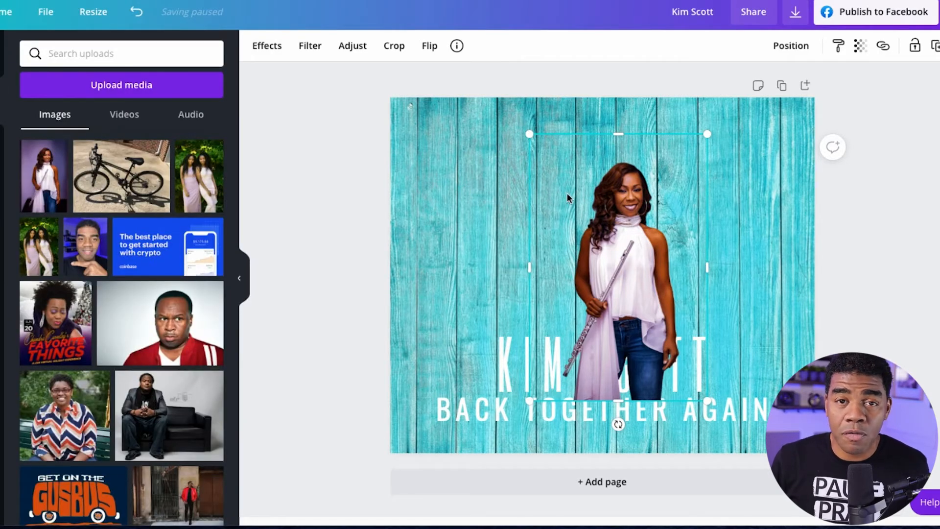
# Send the flutist cutout behind the performer's name and the tagline.
pyautogui.rightClick(567, 196)
pyautogui.click(505, 192)
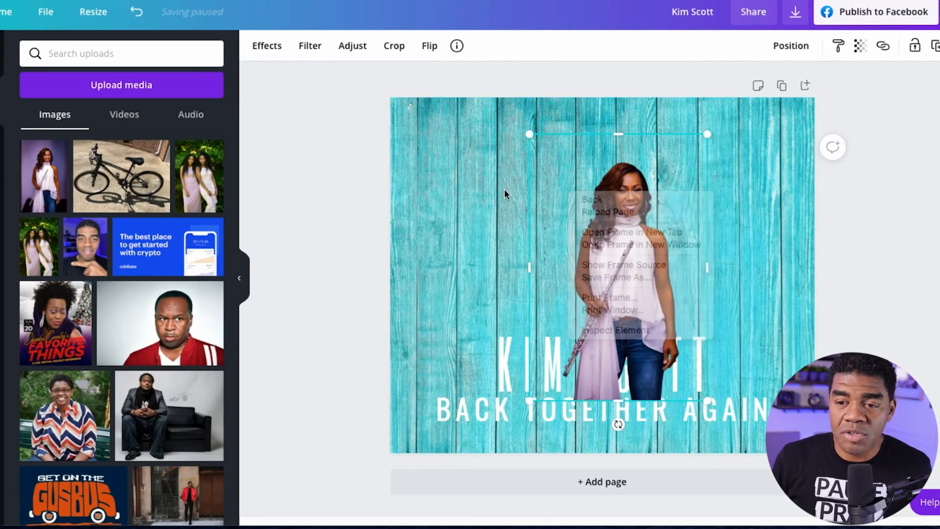
pyautogui.click(468, 187)
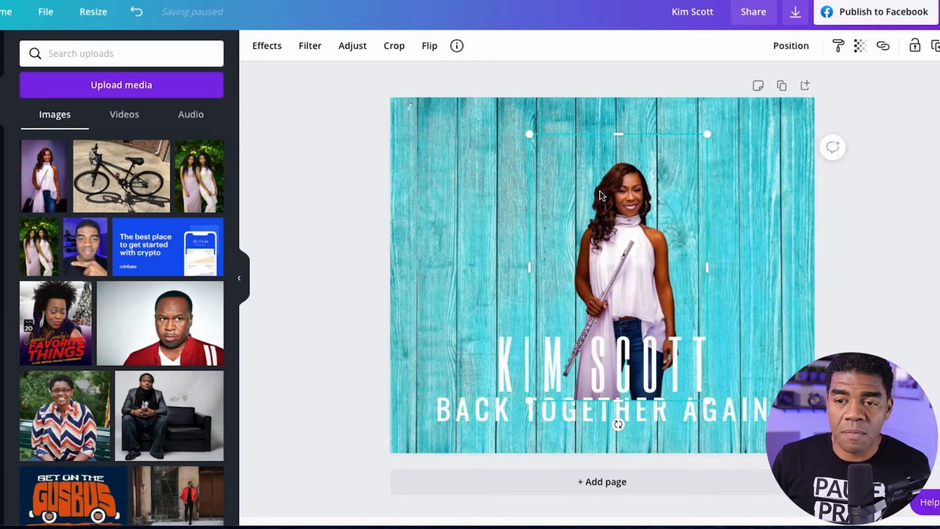
pyautogui.rightClick(601, 195)
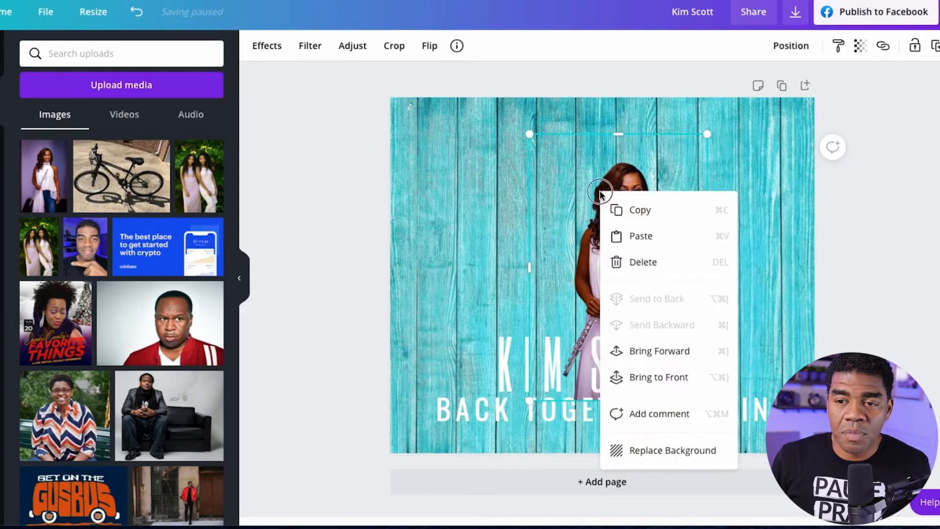
pyautogui.click(632, 211)
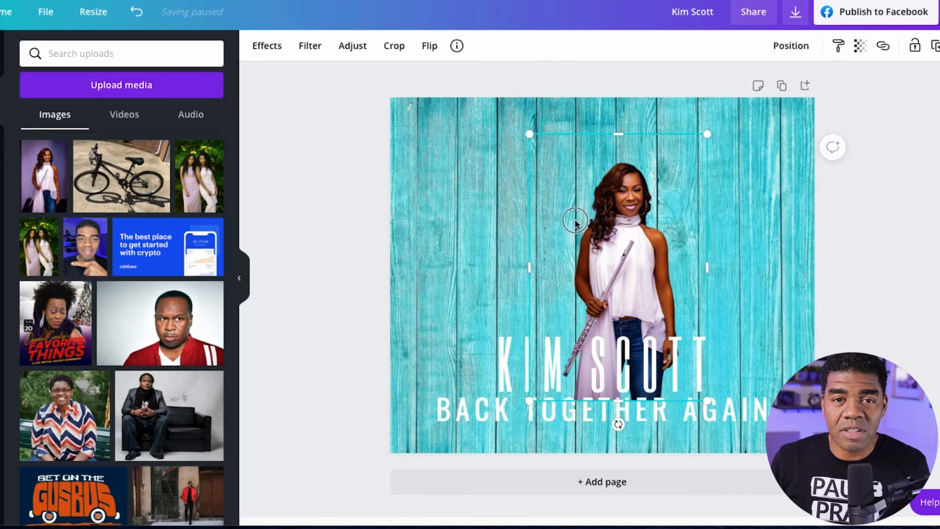
# Enlarge the flutist cutout and centre it horizontally so it fills the page height and runs past the lower edge.
pyautogui.moveTo(577, 216); pyautogui.dragTo(586, 198)
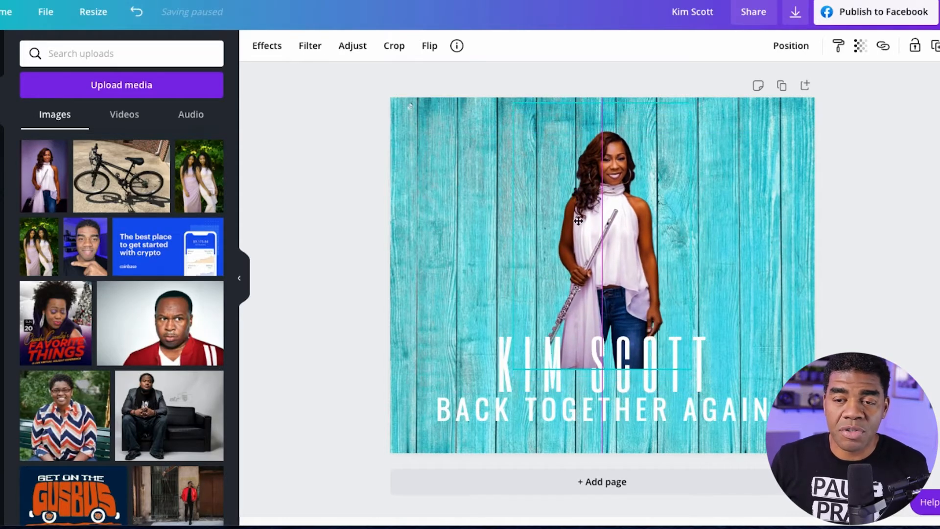
pyautogui.moveTo(514, 370); pyautogui.dragTo(586, 394)
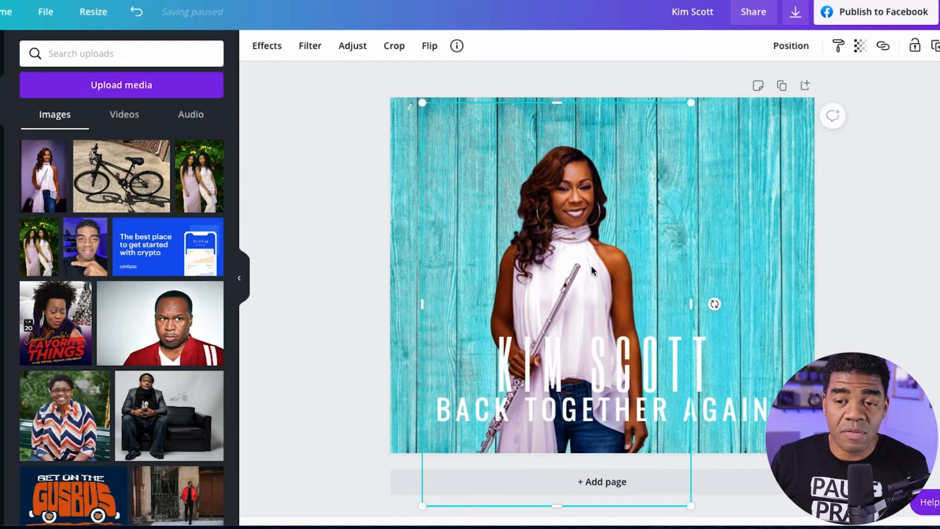
pyautogui.moveTo(592, 267); pyautogui.dragTo(637, 237)
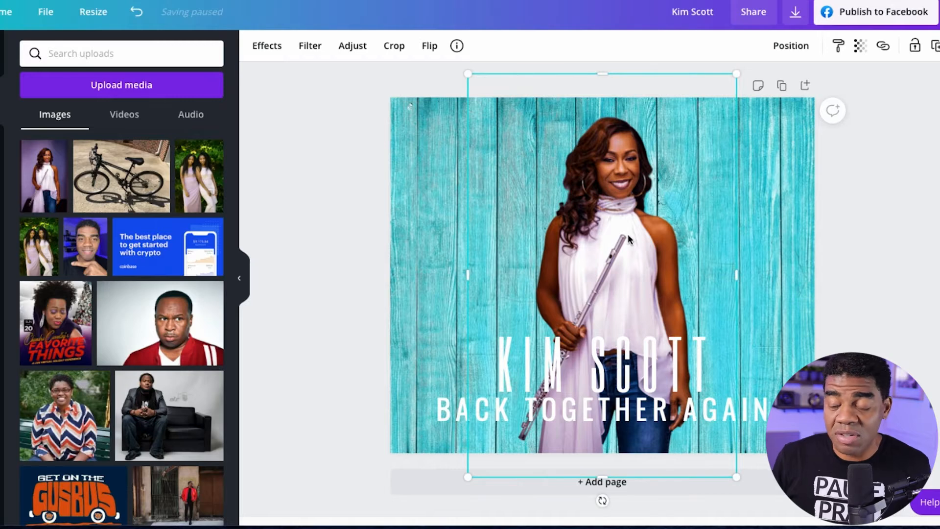
# Try the Torn slice effect on the enlarged flutist cutout, leave the effect settings, and undo the last change.
pyautogui.click(267, 45)
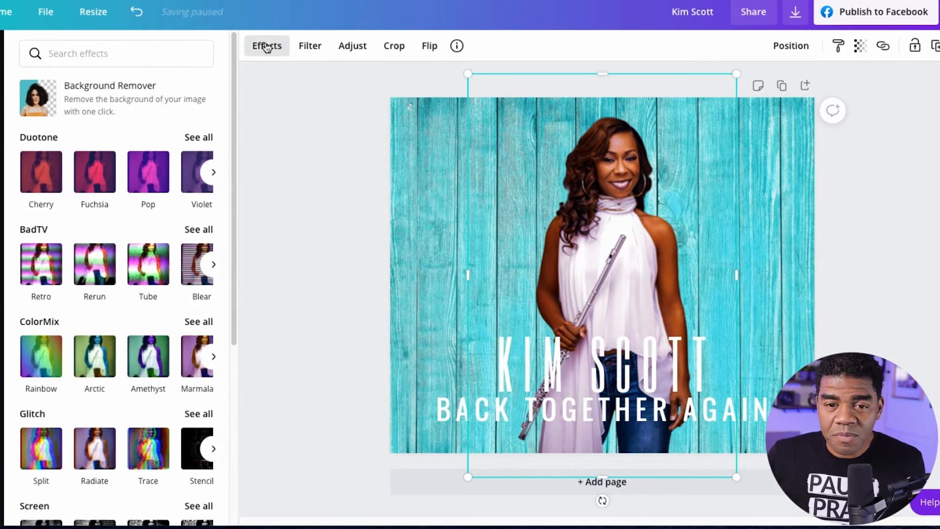
pyautogui.scroll(-1, 141, 366)
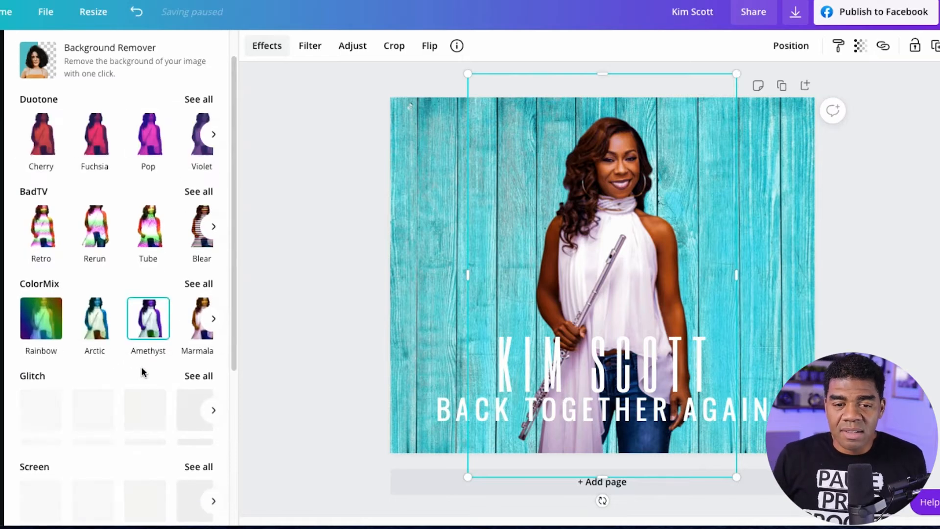
pyautogui.scroll(-2, 141, 366)
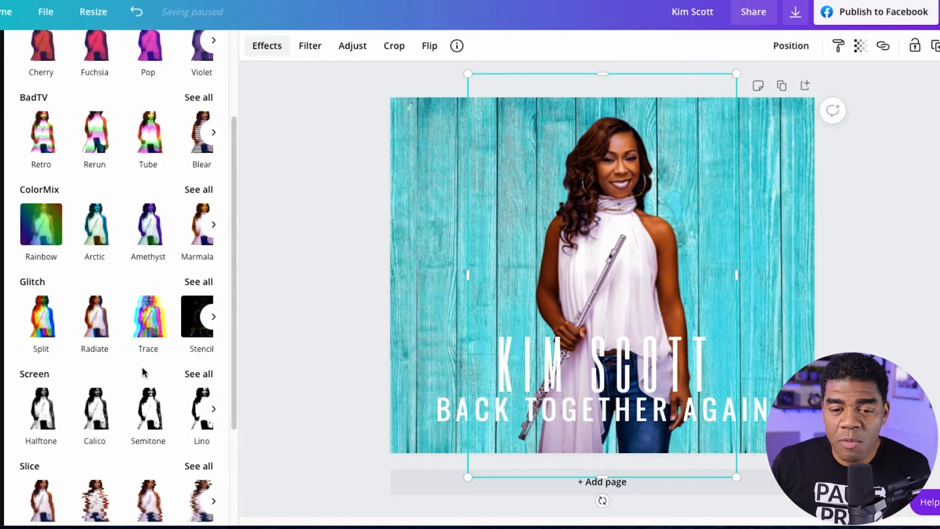
pyautogui.scroll(-2, 142, 372)
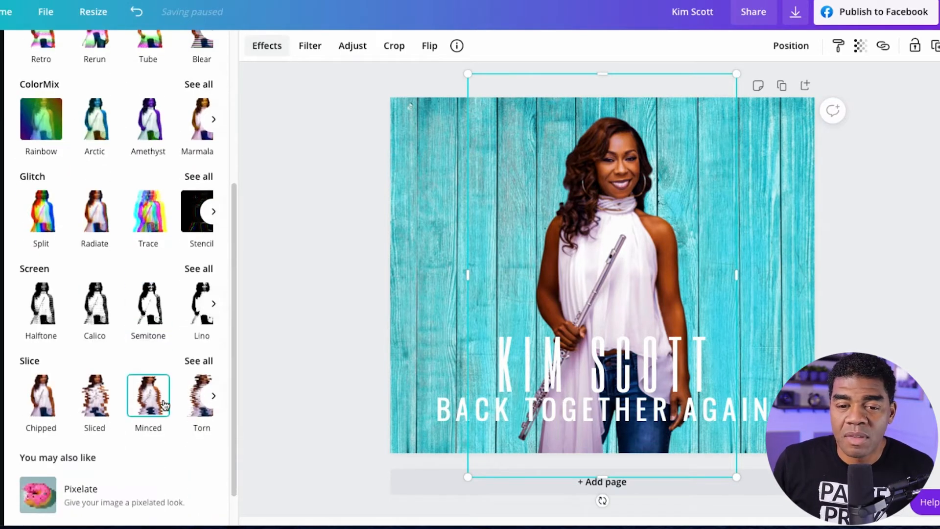
pyautogui.click(192, 415)
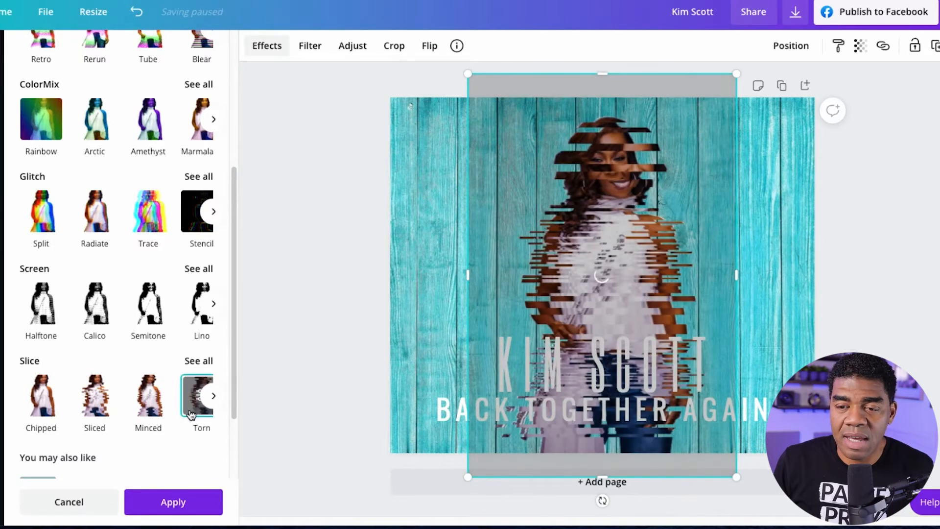
pyautogui.rightClick(557, 259)
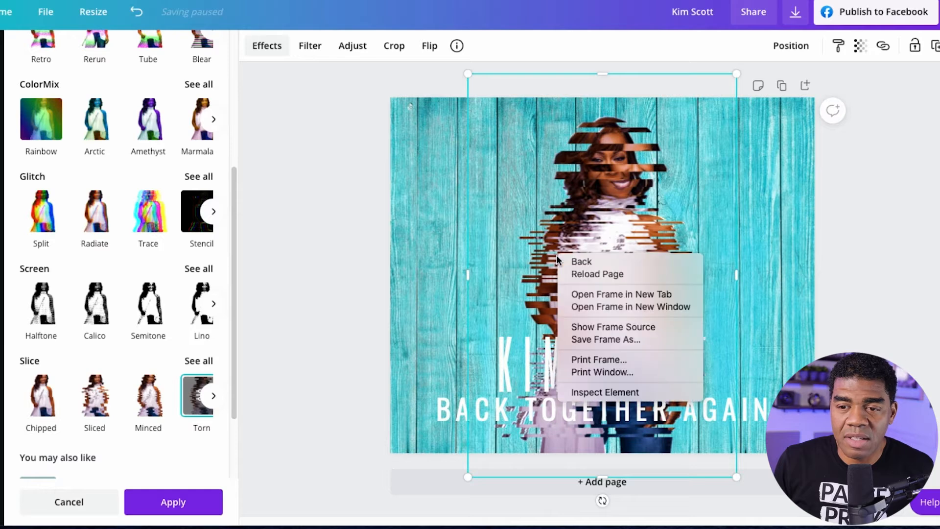
pyautogui.click(443, 216)
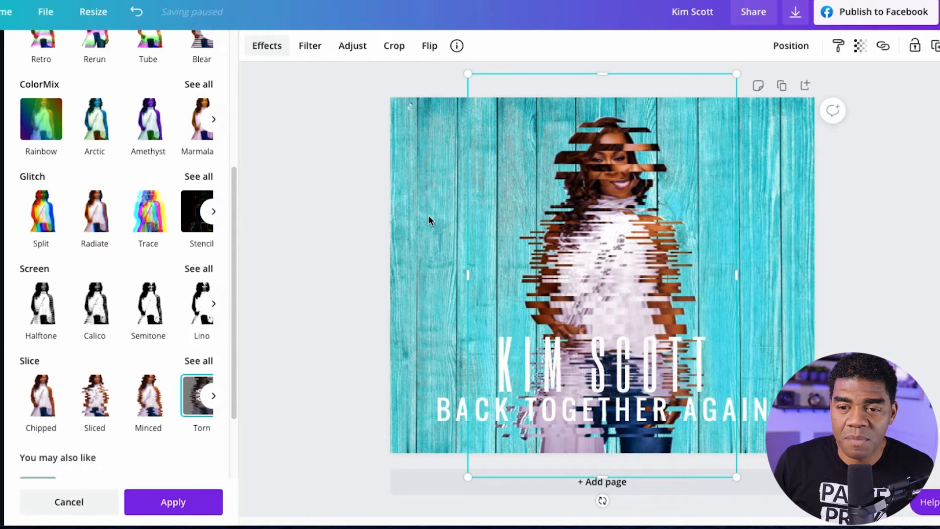
pyautogui.click(437, 181)
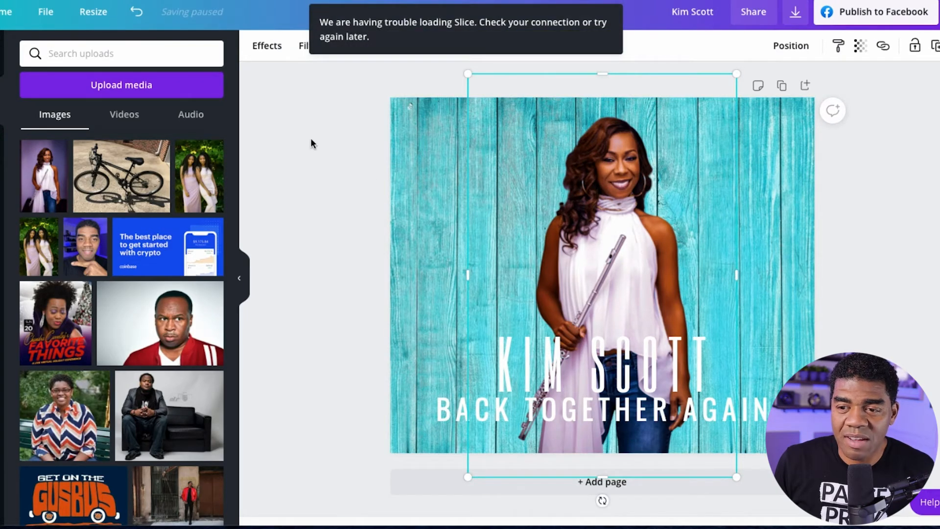
pyautogui.click(134, 13)
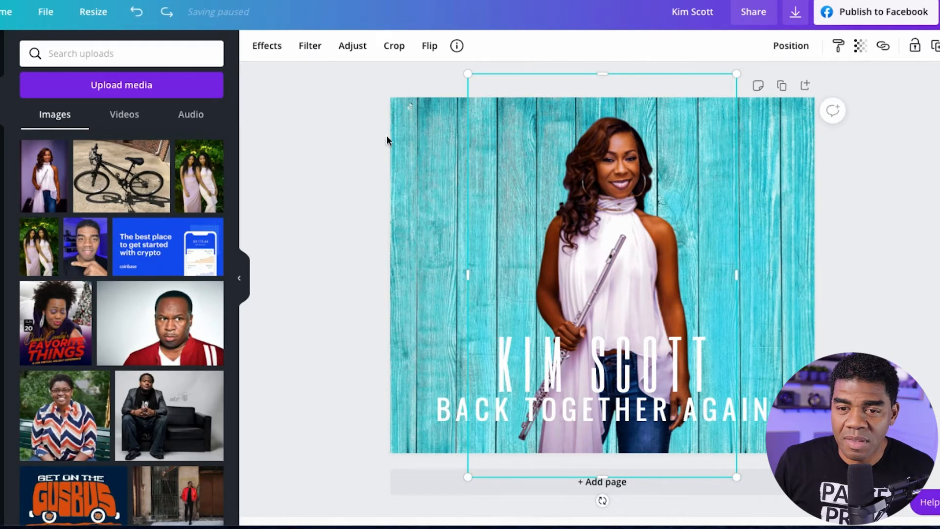
# Try the Torn slice effect on the cutout again while locking the image, and unlock it once more.
pyautogui.click(268, 46)
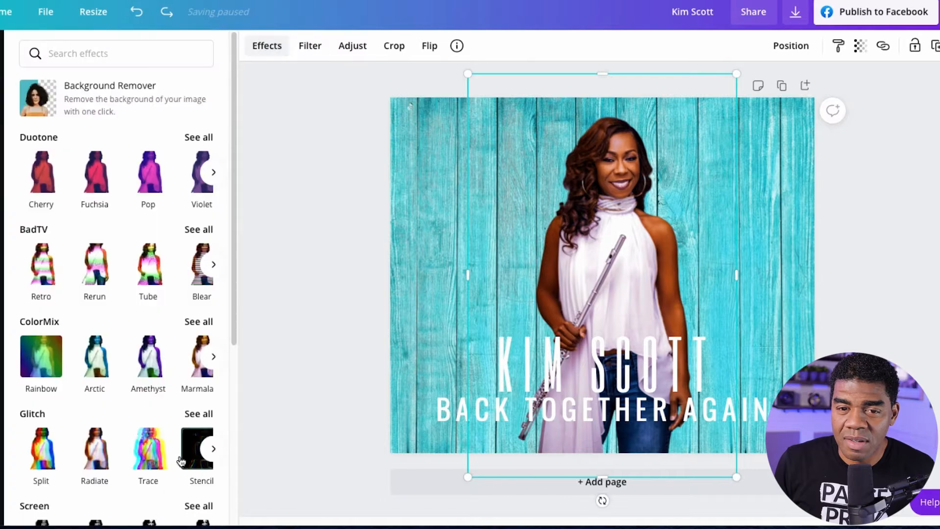
pyautogui.scroll(-4, 147, 447)
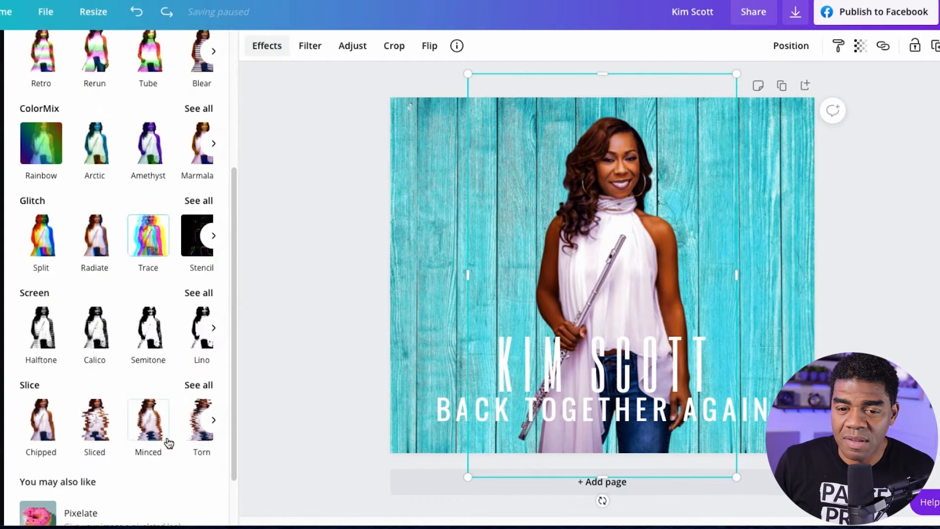
pyautogui.click(195, 422)
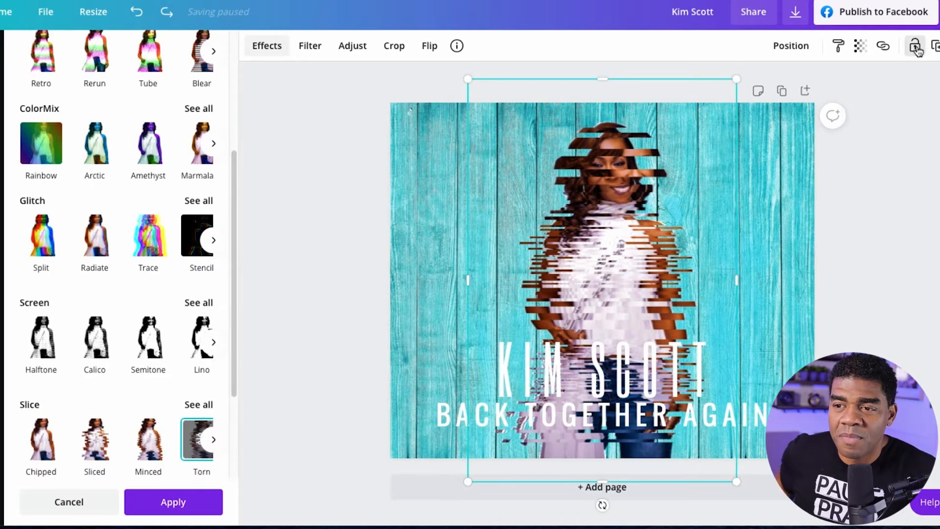
pyautogui.click(916, 47)
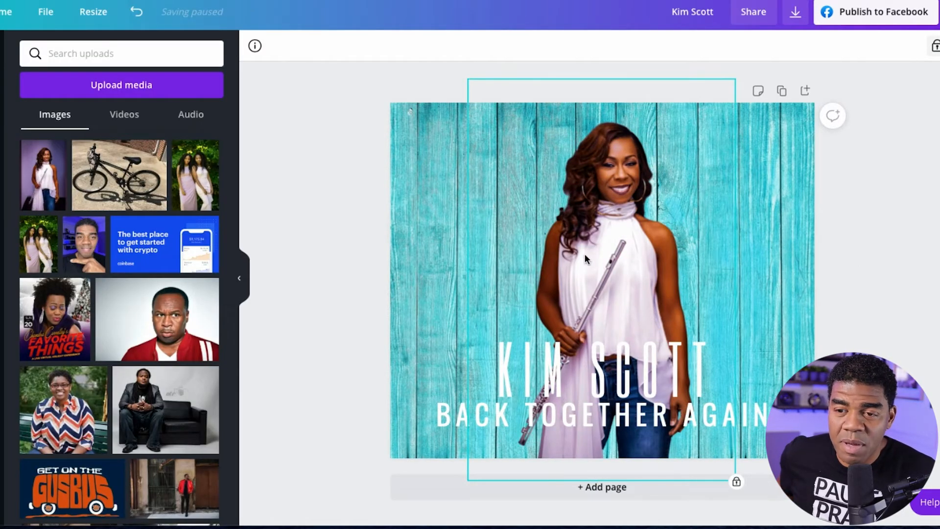
pyautogui.click(882, 227)
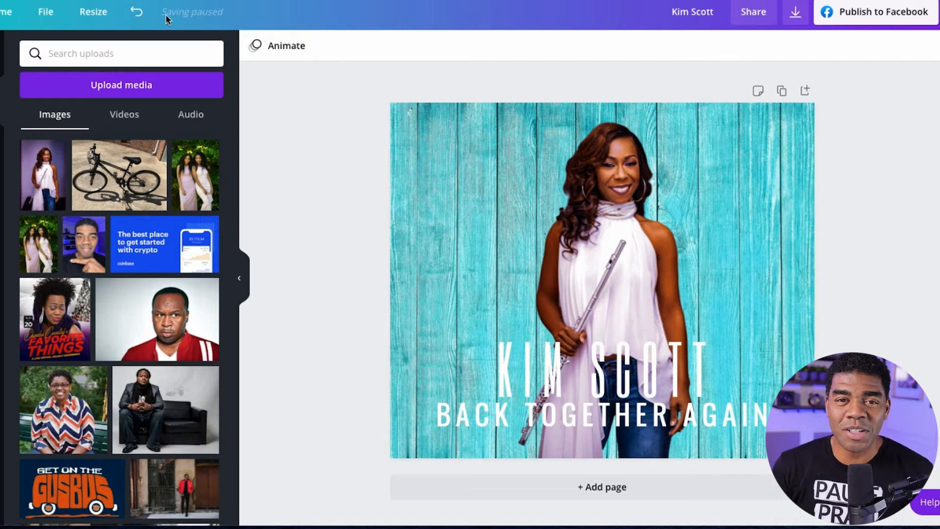
pyautogui.click(590, 217)
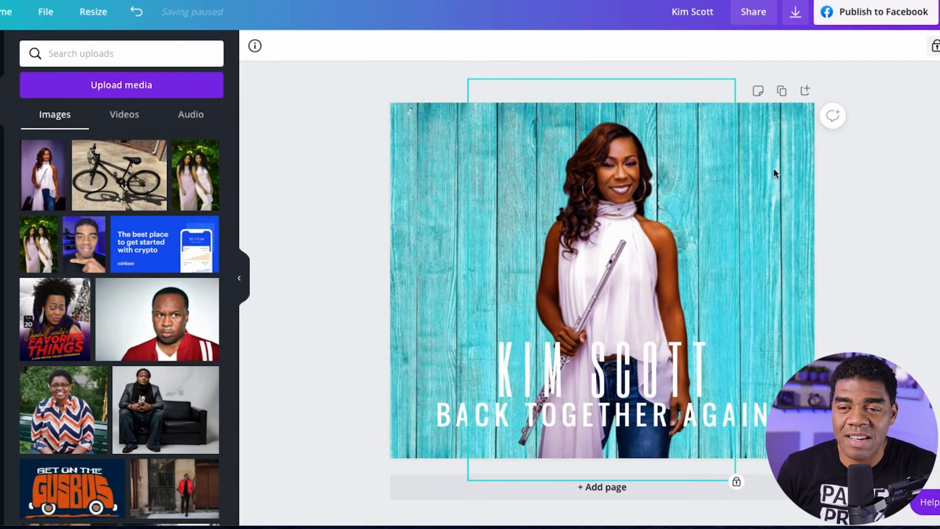
pyautogui.click(935, 46)
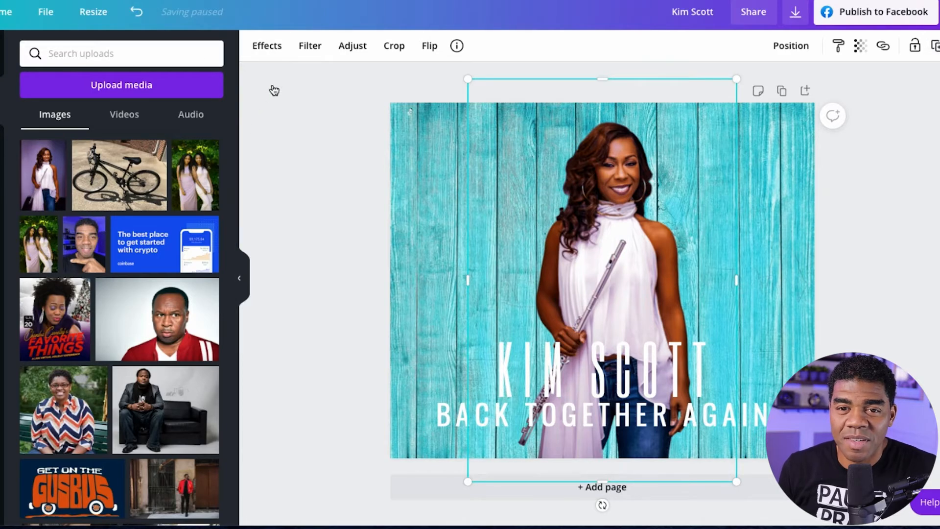
# Repeat the attempt to keep the Torn slice effect by locking the cutout, release the lock, and deselect the image.
pyautogui.click(267, 45)
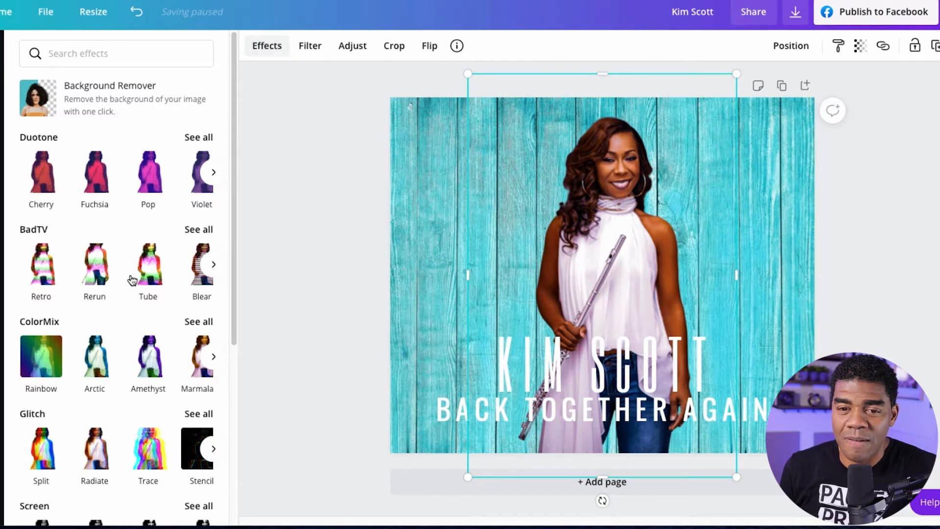
pyautogui.scroll(-2, 132, 271)
pyautogui.scroll(-5, 134, 263)
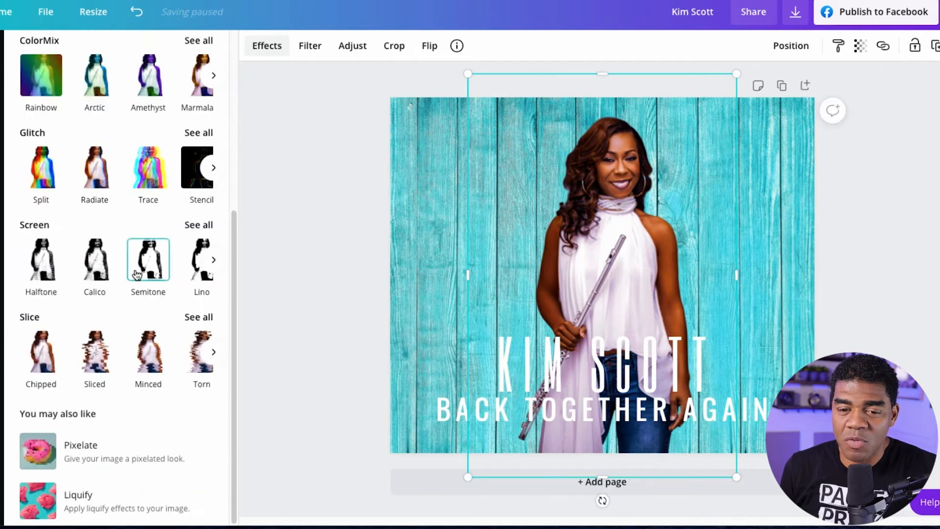
pyautogui.click(190, 342)
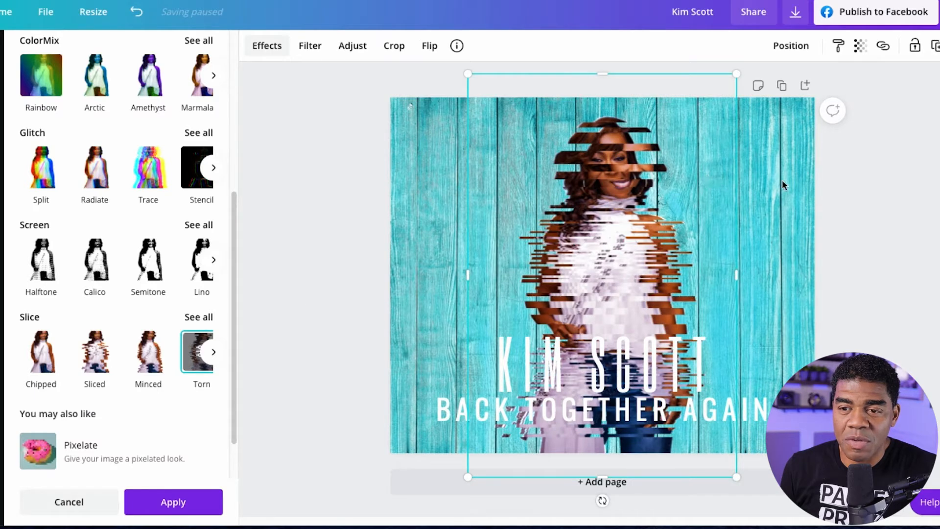
pyautogui.click(916, 47)
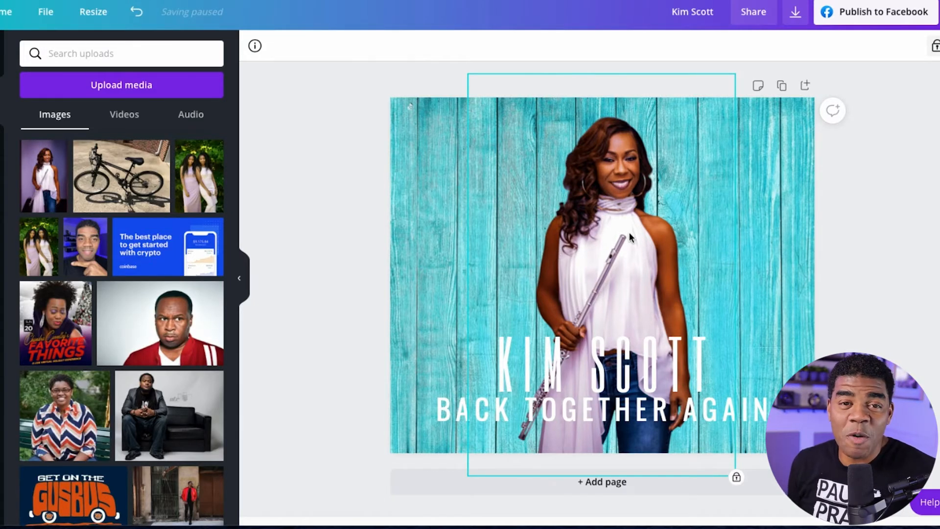
pyautogui.click(933, 48)
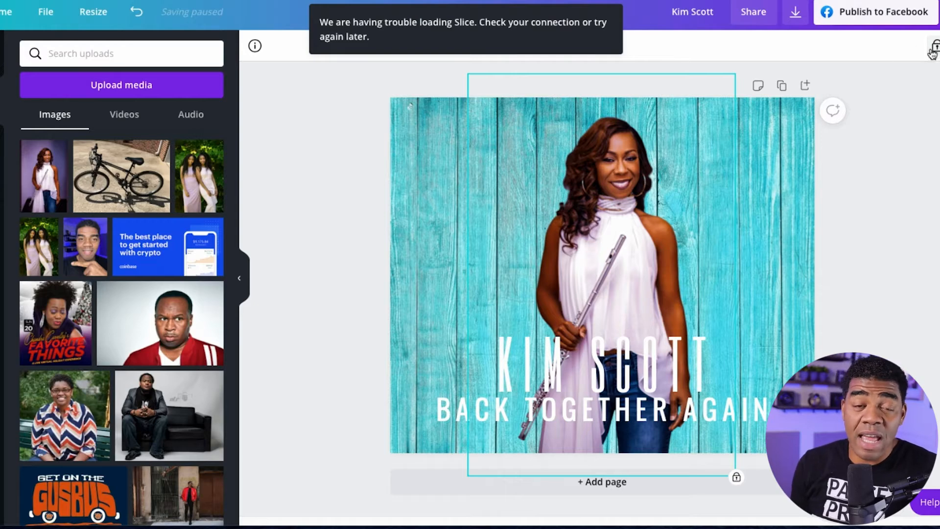
pyautogui.click(858, 239)
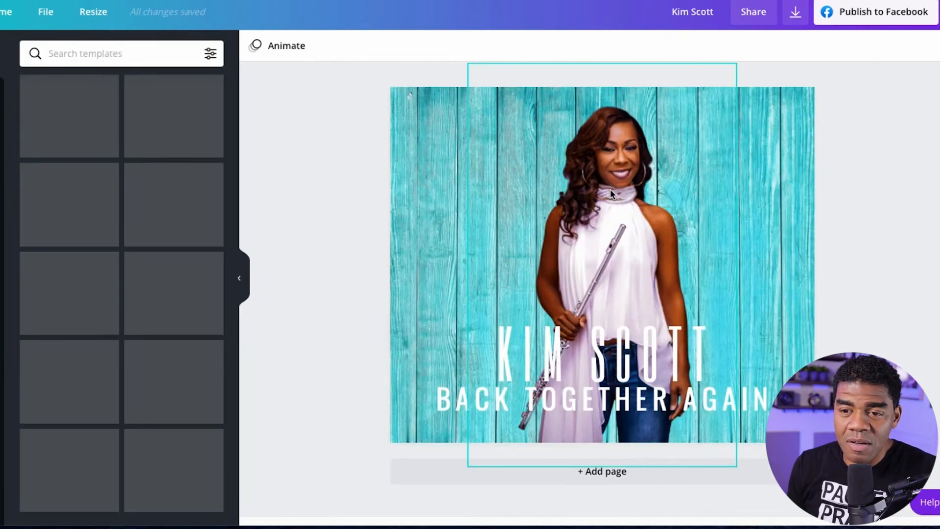
# Try the Torn slice effect on the flutist cutout once more and deselect the image.
pyautogui.click(582, 218)
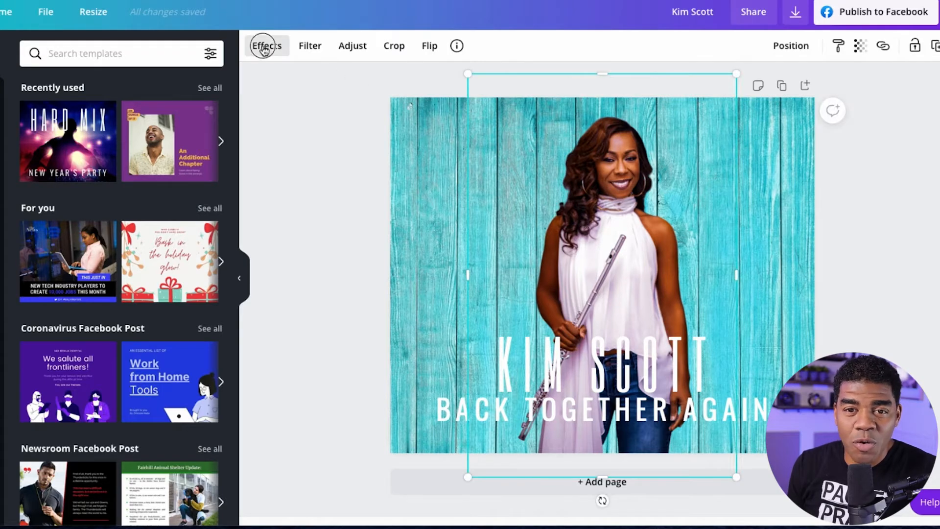
pyautogui.click(264, 45)
pyautogui.scroll(-5, 177, 337)
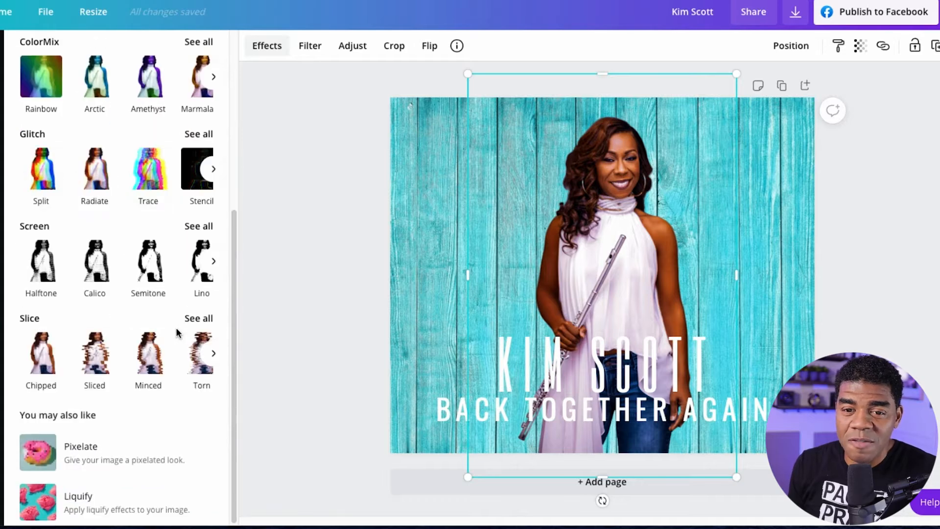
pyautogui.click(186, 355)
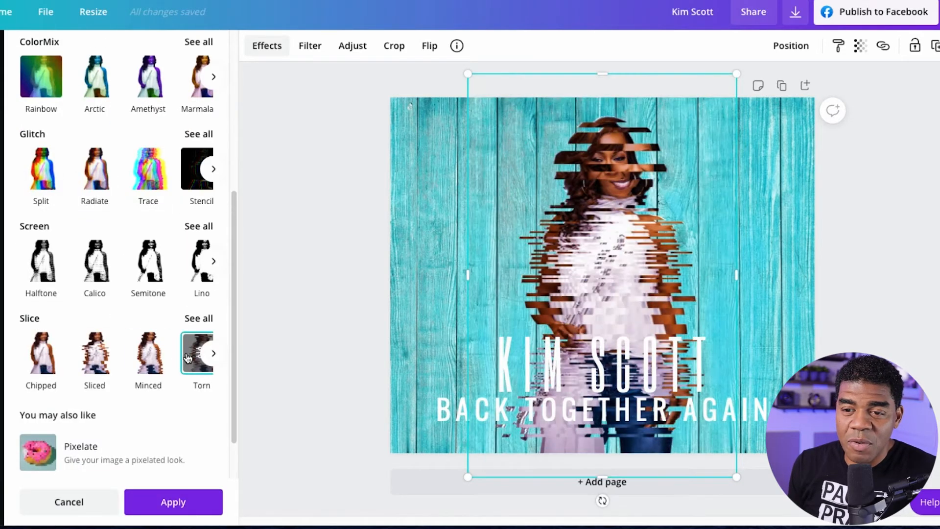
pyautogui.click(758, 245)
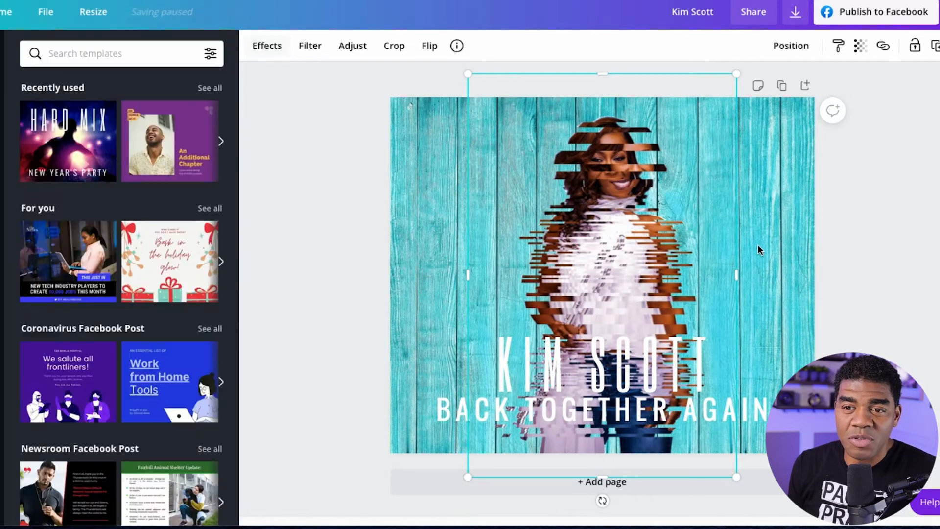
pyautogui.click(868, 252)
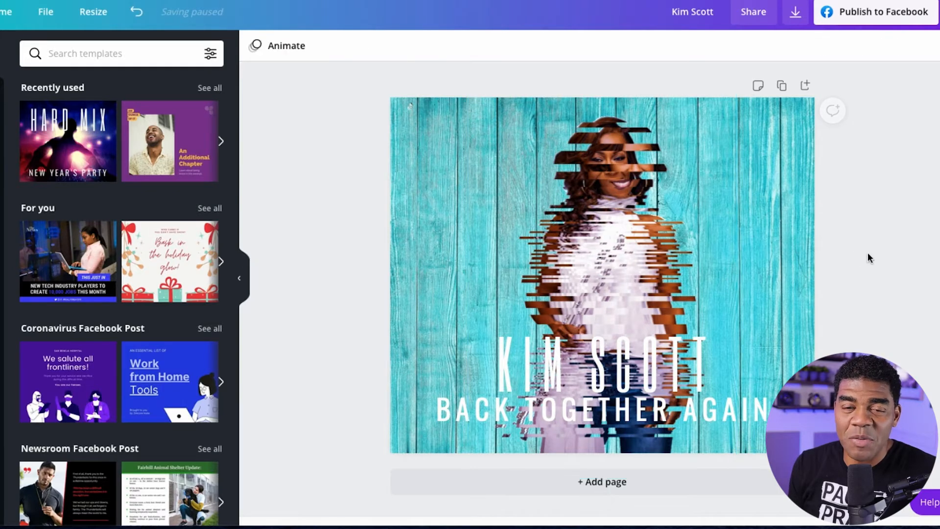
# Unlock the flutist cutout again and deselect it.
pyautogui.click(655, 215)
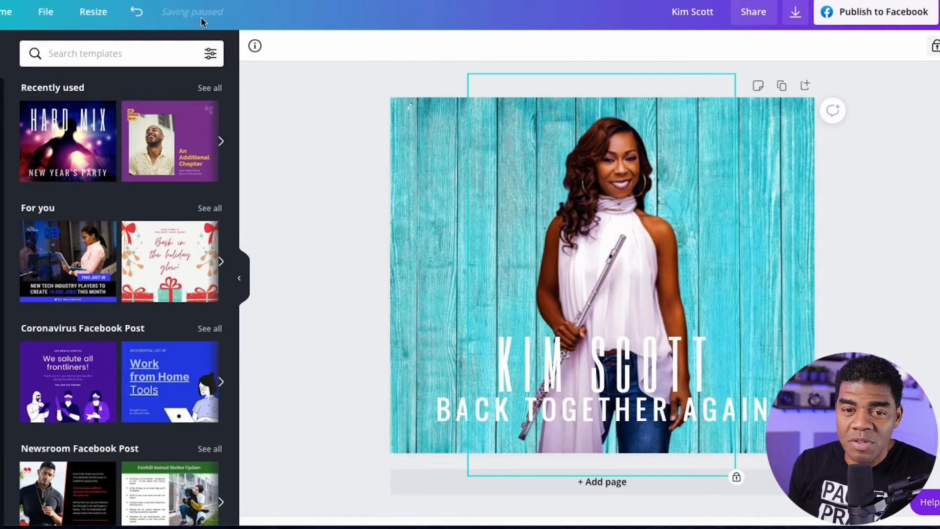
pyautogui.click(935, 46)
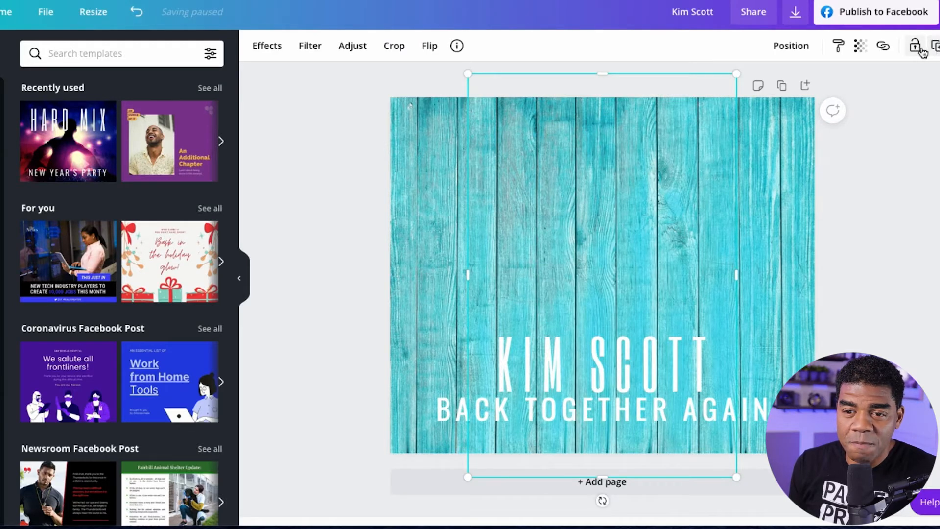
pyautogui.click(900, 141)
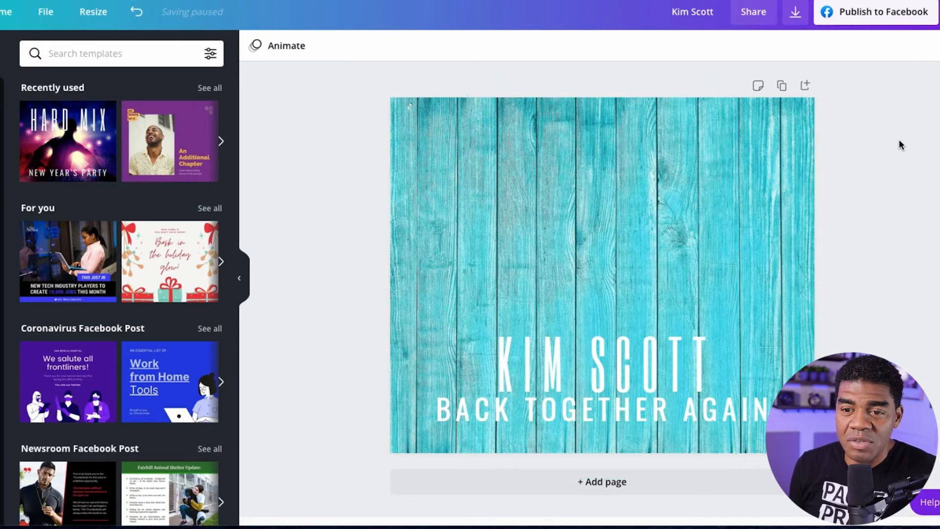
pyautogui.click(572, 185)
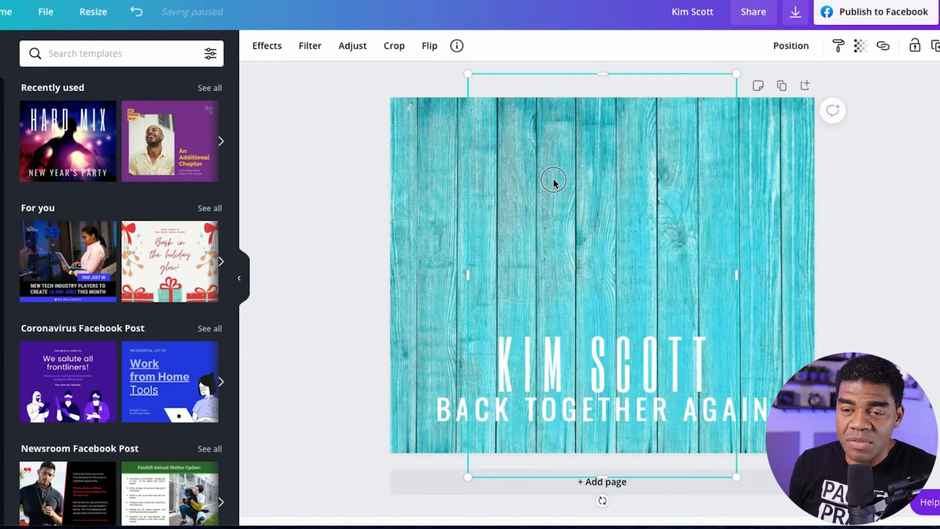
pyautogui.moveTo(563, 177); pyautogui.dragTo(590, 184)
pyautogui.click(447, 178)
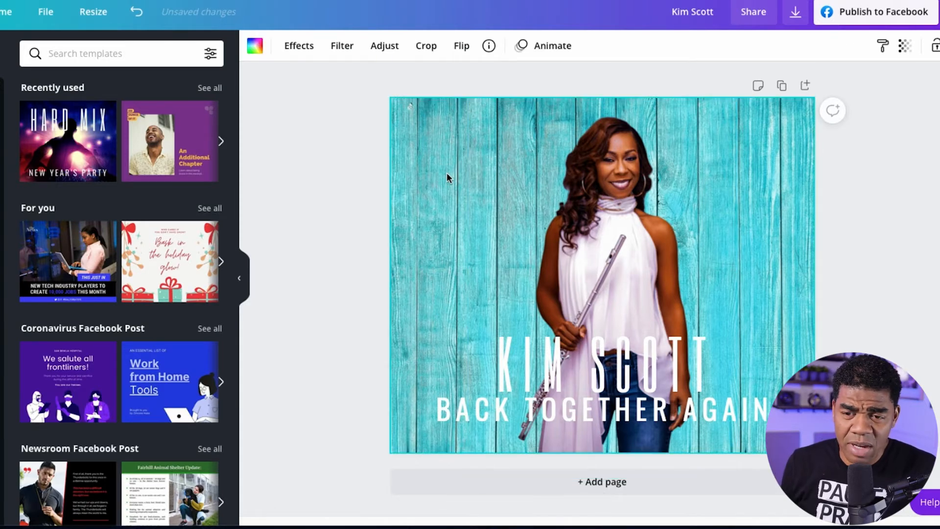
pyautogui.rightClick(449, 177)
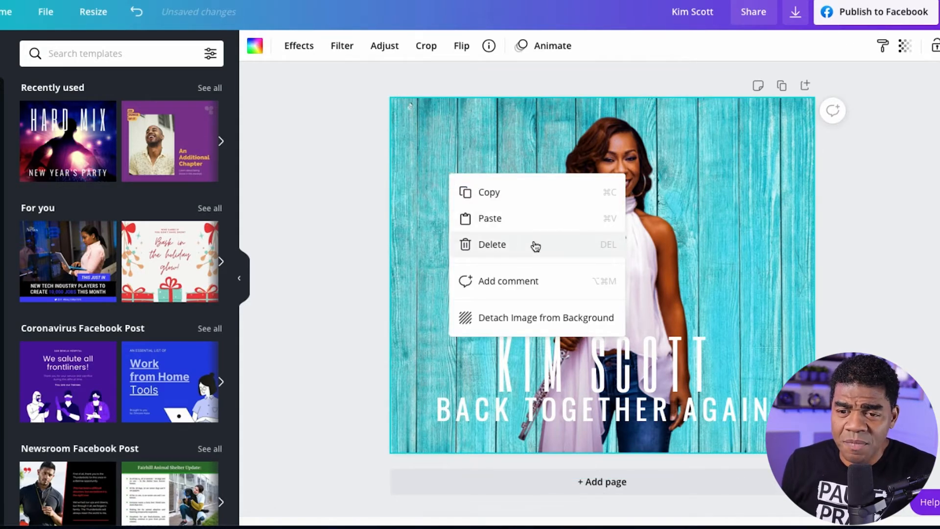
# Enlarge the flutist cutout slightly, shift it a little within the page, and set its Blur to 15.
pyautogui.click(683, 223)
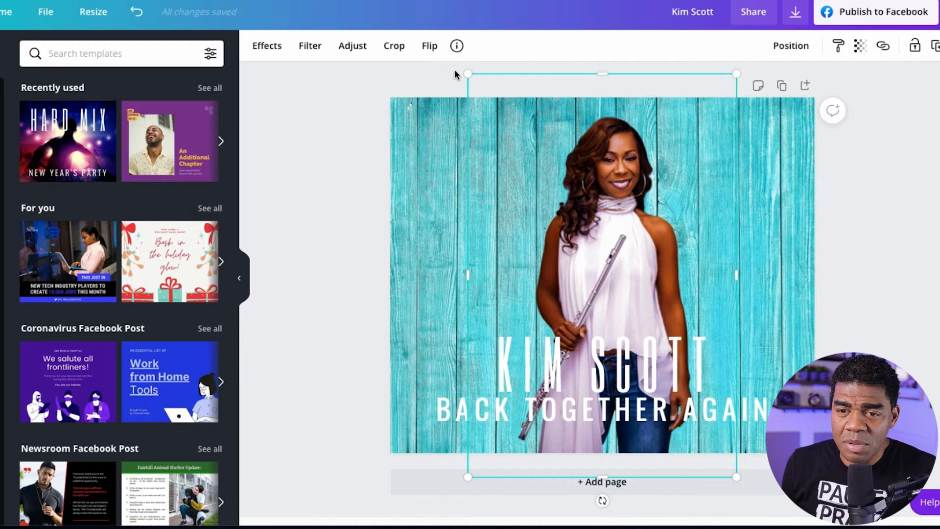
pyautogui.moveTo(466, 75); pyautogui.dragTo(443, 61)
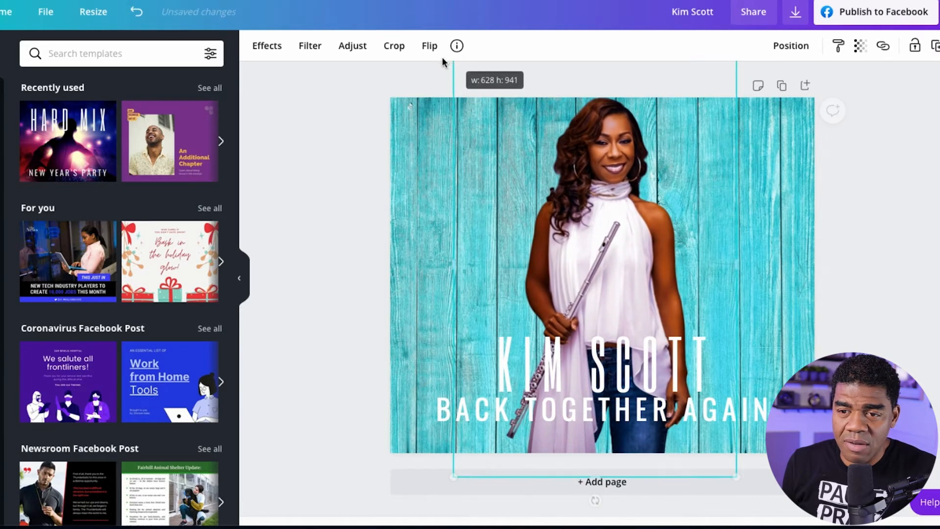
pyautogui.click(365, 52)
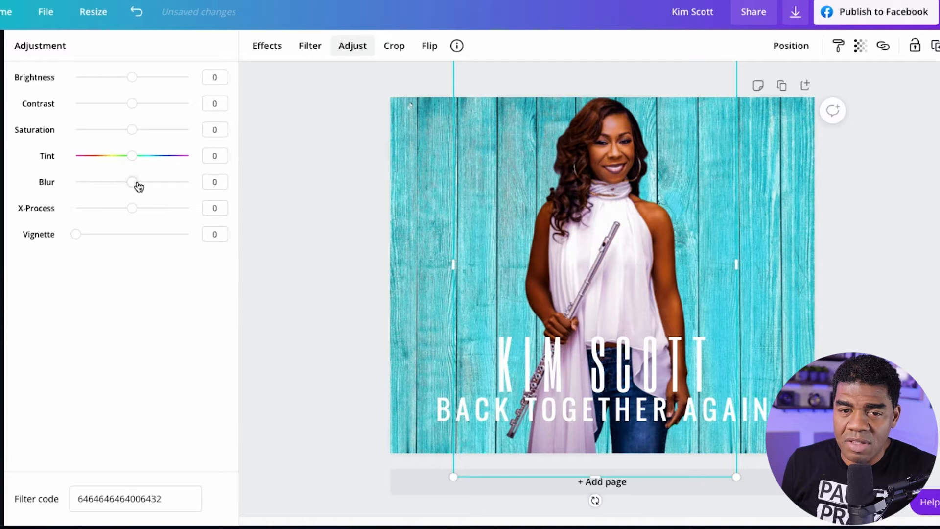
pyautogui.moveTo(623, 235); pyautogui.dragTo(620, 239)
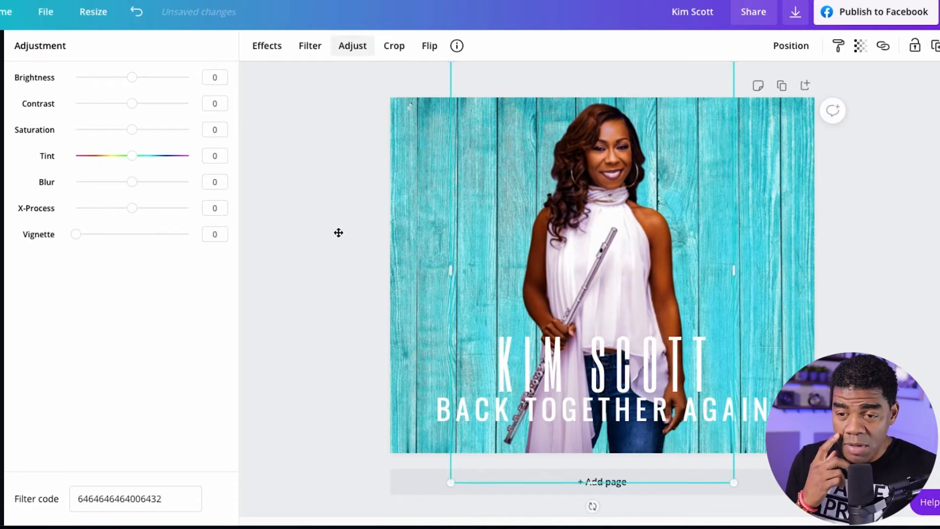
pyautogui.moveTo(138, 188); pyautogui.dragTo(141, 189)
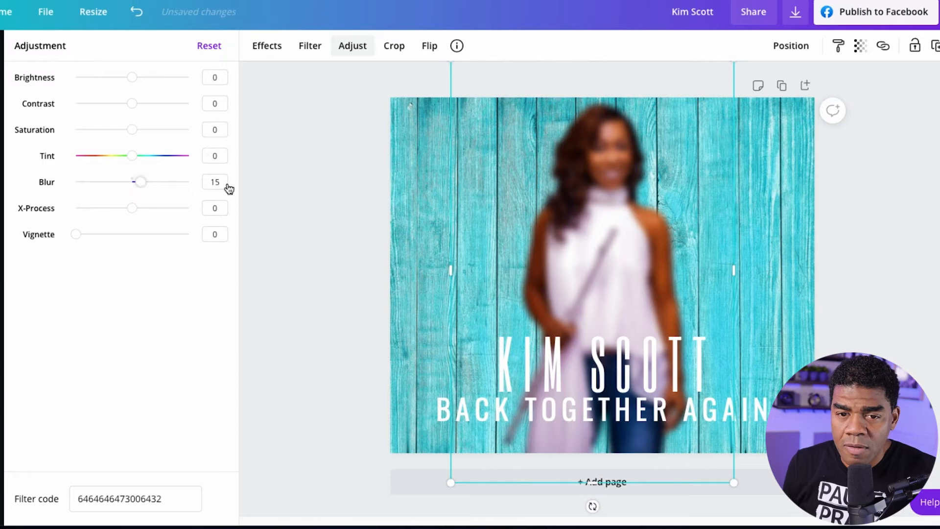
# Paste a sharp copy of the flutist cutout, enlarge it to about 739 × 1,107, and centre it over the blurred figure.
pyautogui.click(426, 194)
pyautogui.rightClick(428, 196)
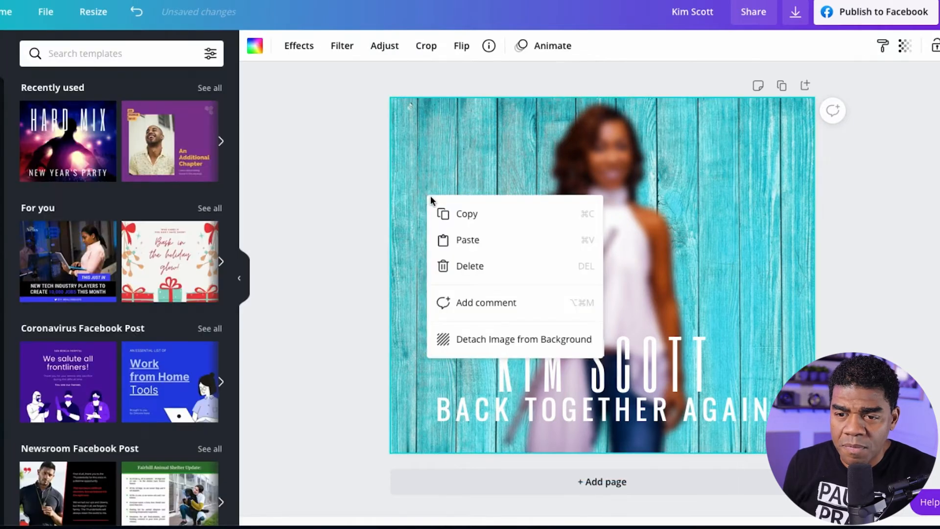
pyautogui.click(472, 241)
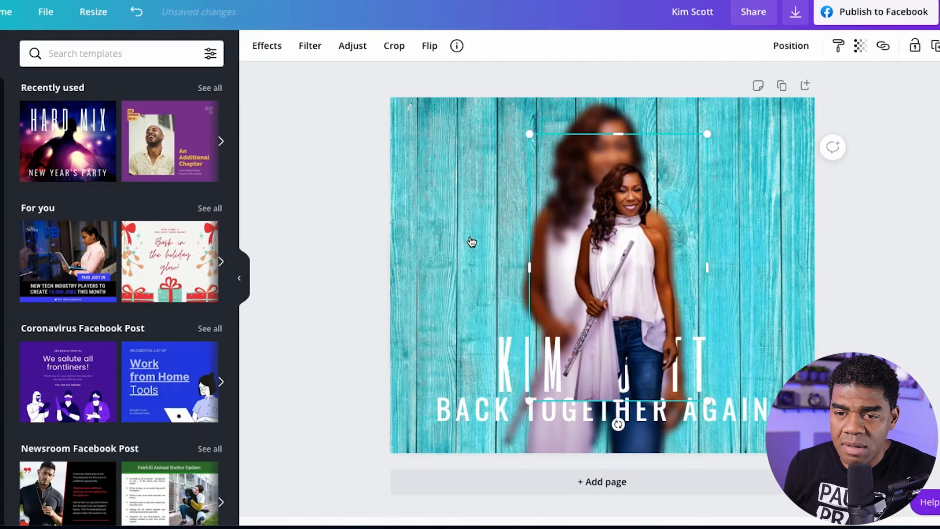
pyautogui.click(641, 230)
pyautogui.moveTo(642, 230); pyautogui.dragTo(636, 203)
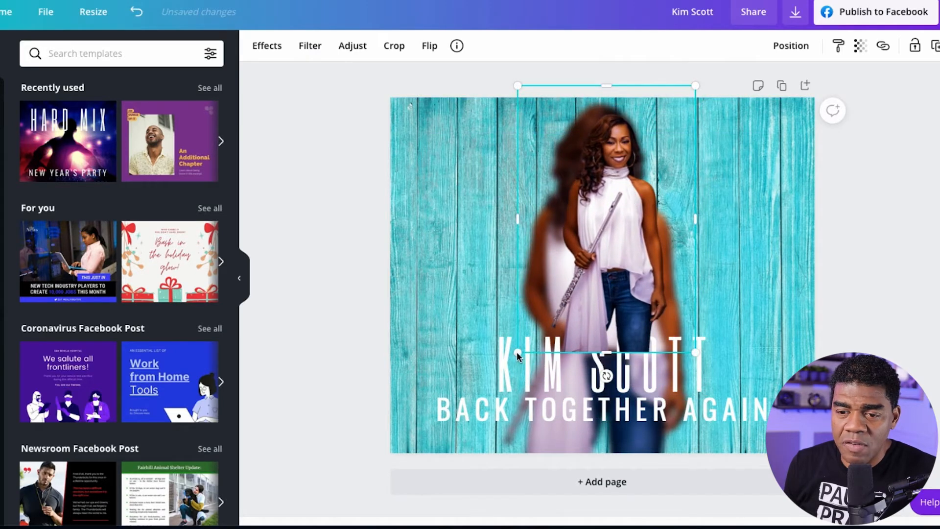
pyautogui.moveTo(518, 356); pyautogui.dragTo(362, 515)
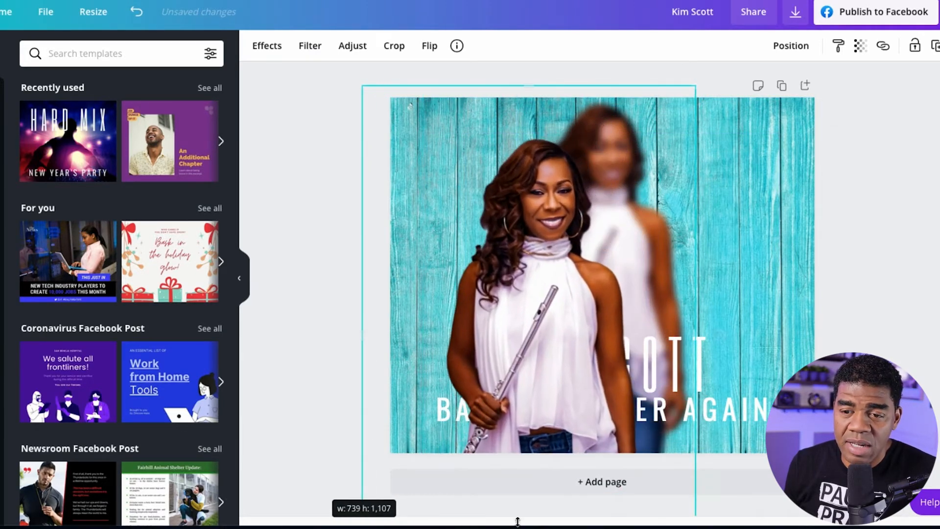
pyautogui.moveTo(577, 321); pyautogui.dragTo(630, 292)
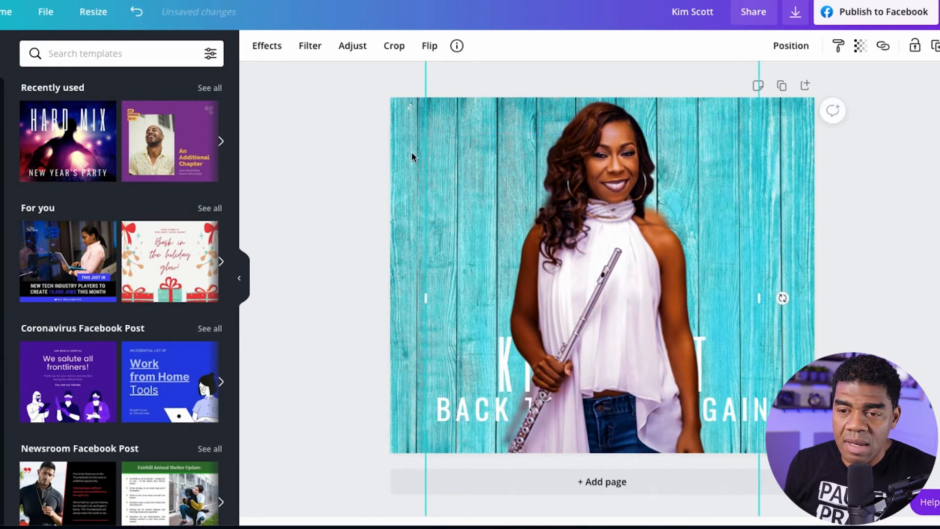
# Apply the Cherry Duotone effect to the large front cutout and open the effect's colour settings.
pyautogui.click(269, 47)
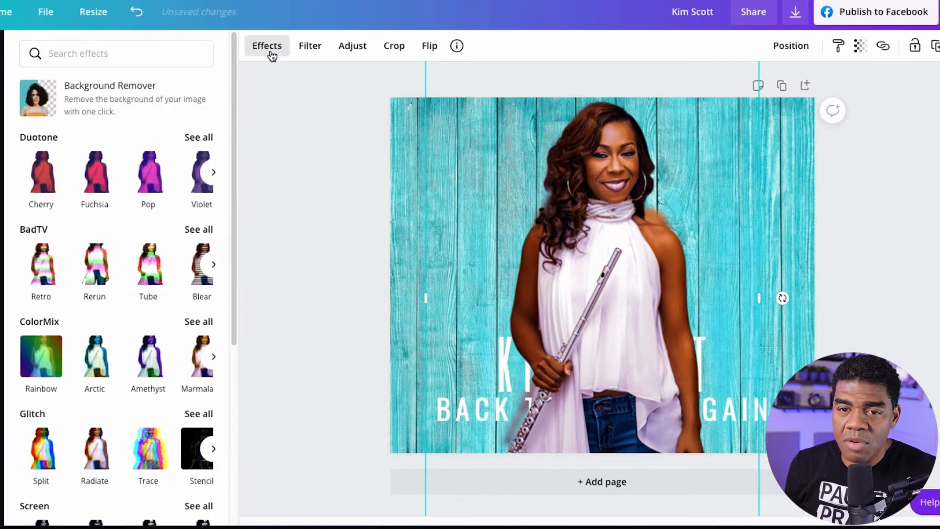
pyautogui.click(38, 181)
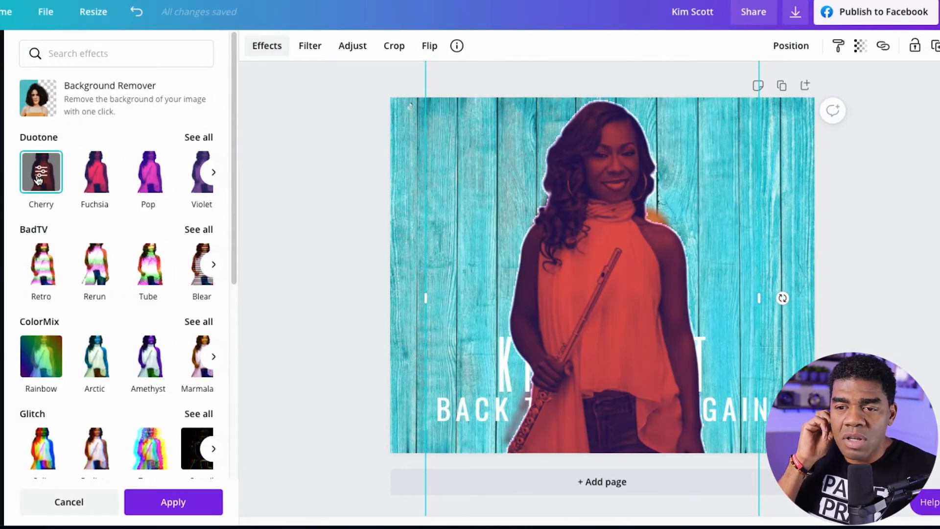
pyautogui.click(39, 179)
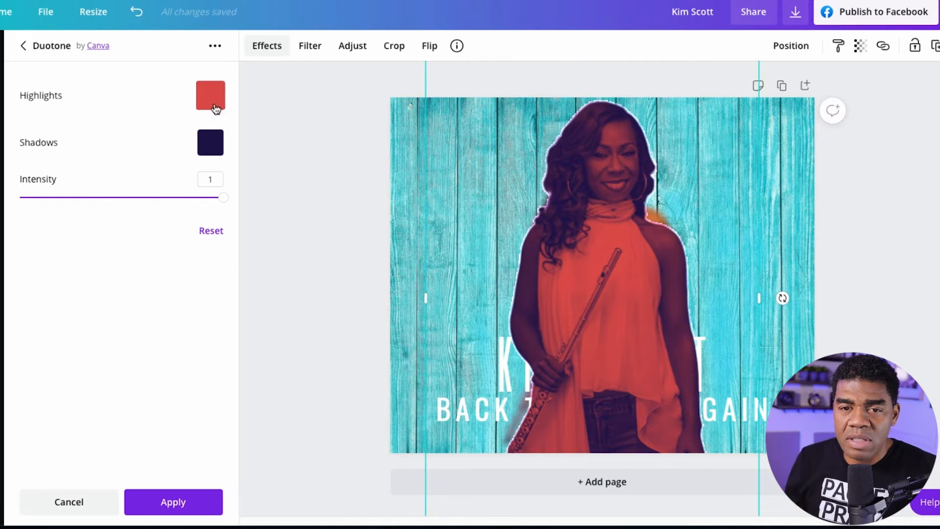
# Set the Duotone highlights to #EDE7E7 and the shadows to #ECEBEF.
pyautogui.click(216, 109)
pyautogui.click(212, 130)
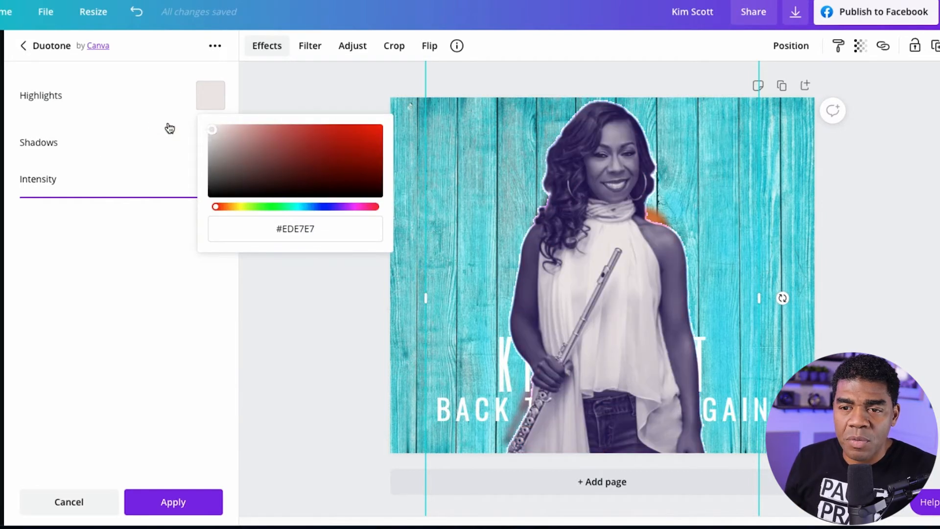
pyautogui.click(142, 122)
pyautogui.click(214, 148)
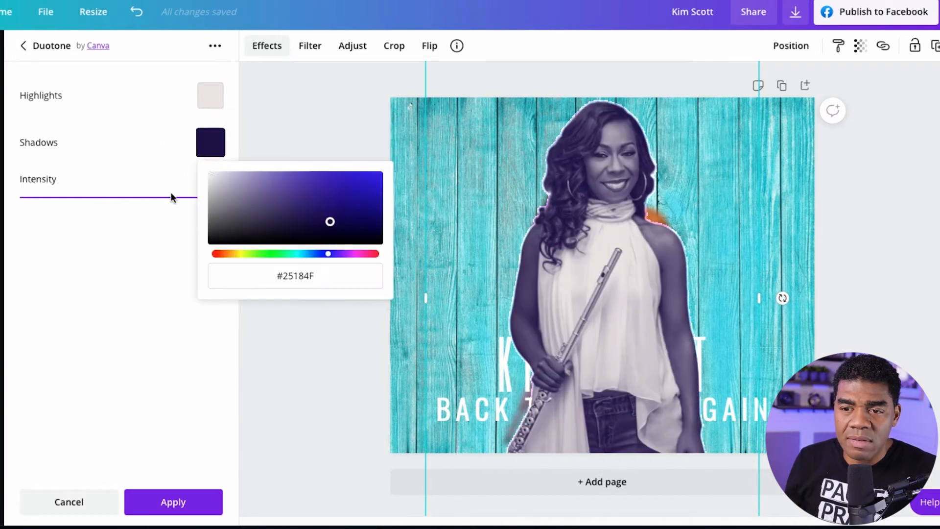
pyautogui.click(212, 181)
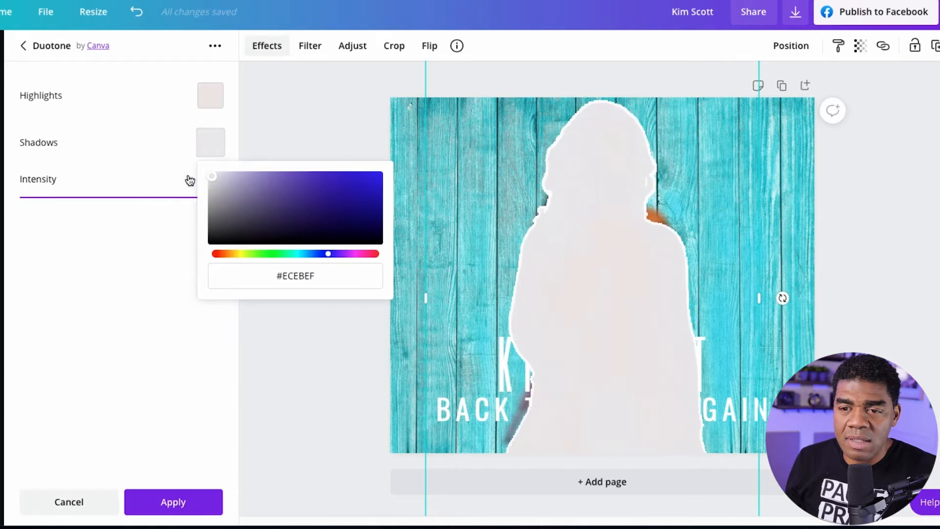
pyautogui.click(170, 292)
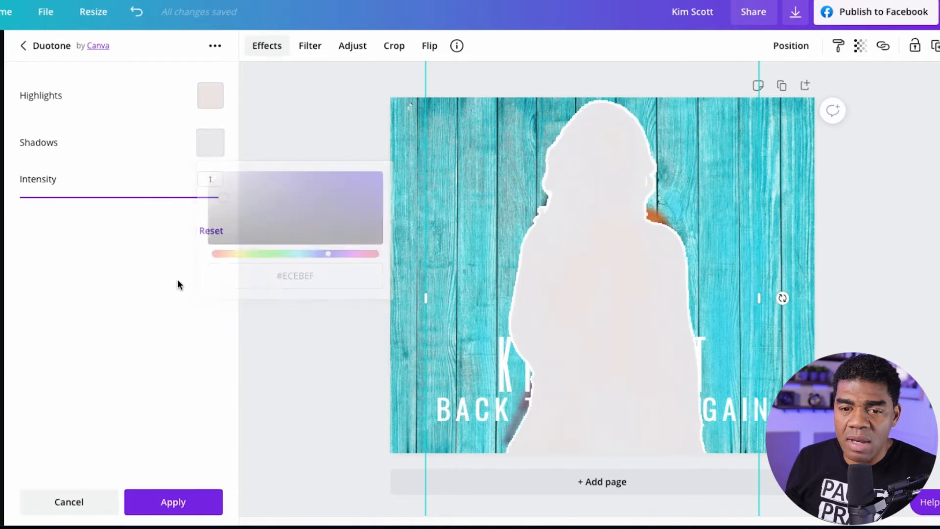
# Set the Blur of the pale Duotone silhouette to 66.
pyautogui.click(354, 46)
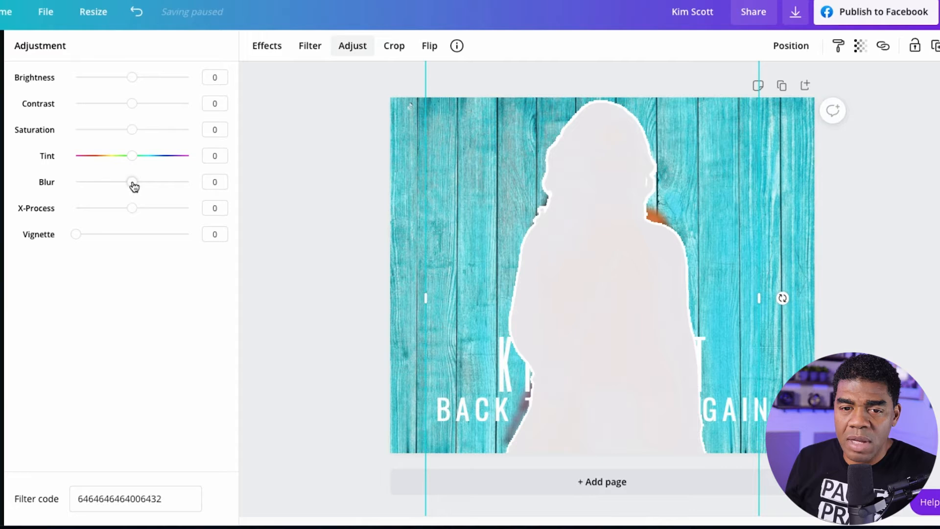
pyautogui.moveTo(132, 184); pyautogui.dragTo(183, 191)
pyautogui.click(184, 193)
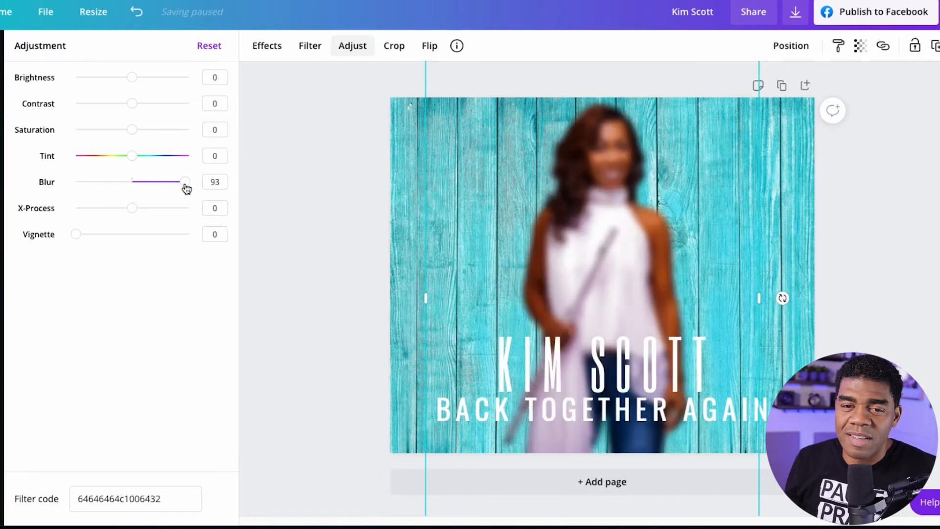
pyautogui.moveTo(183, 188)
pyautogui.mouseDown()
pyautogui.moveTo(128, 189)
pyautogui.moveTo(172, 190)
pyautogui.mouseUp()
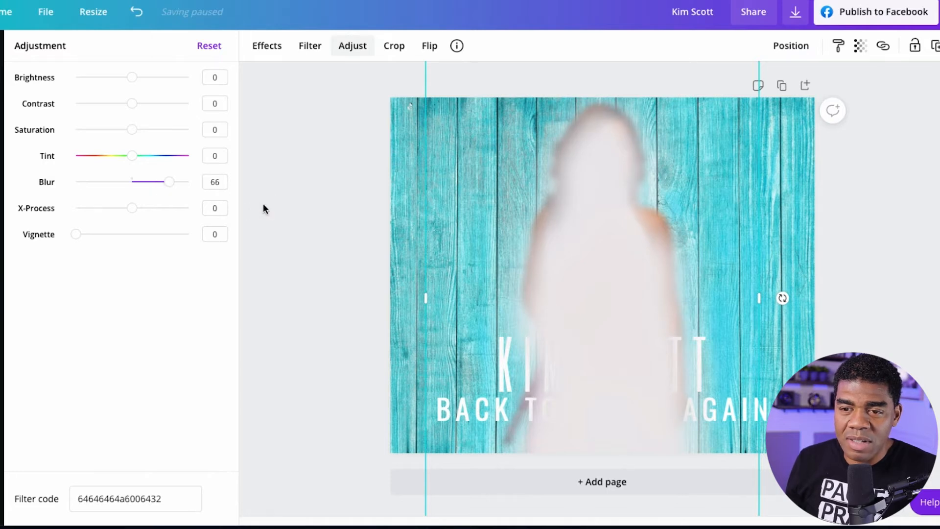
# Paste another sharp copy of the flutist cutout, enlarge it to fill the page height, and centre it over the pale silhouette.
pyautogui.click(263, 204)
pyautogui.rightClick(404, 190)
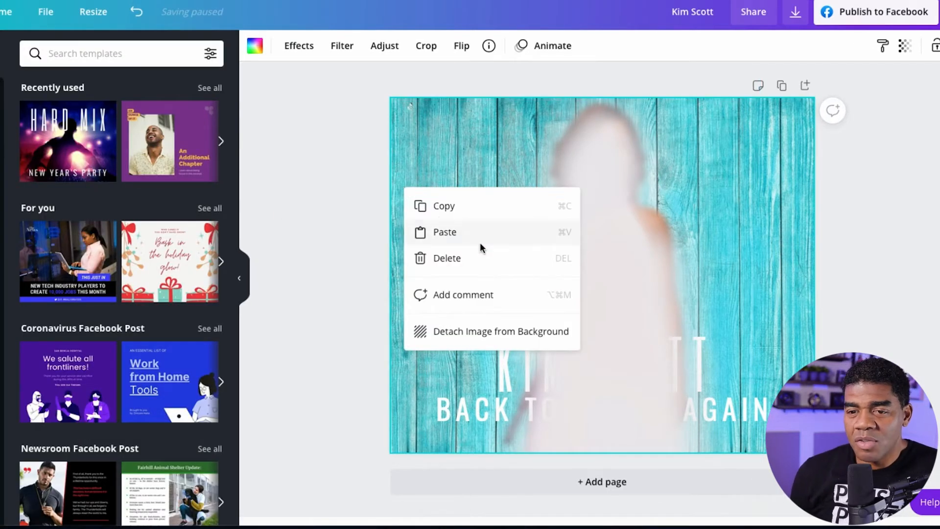
pyautogui.click(445, 232)
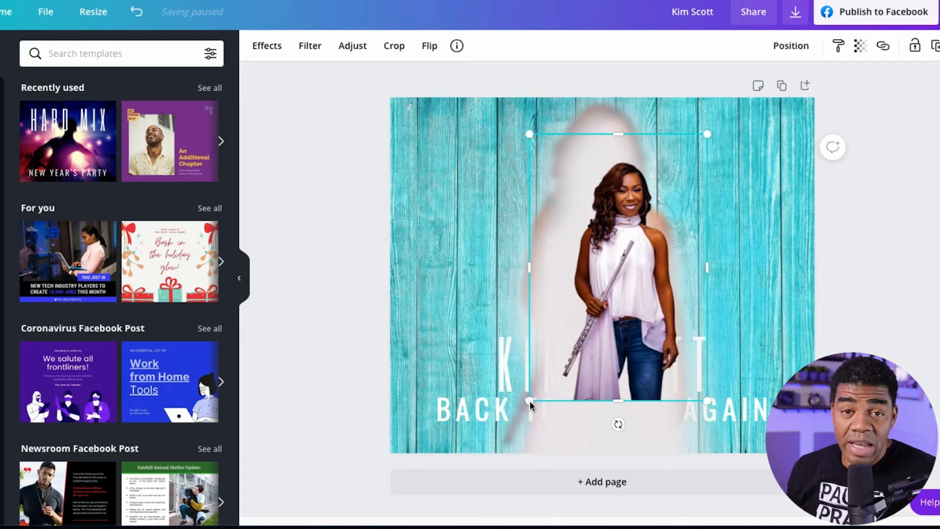
pyautogui.moveTo(530, 401); pyautogui.dragTo(412, 509)
pyautogui.moveTo(589, 348); pyautogui.dragTo(616, 276)
pyautogui.moveTo(460, 476); pyautogui.dragTo(380, 527)
pyautogui.moveTo(588, 325); pyautogui.dragTo(624, 300)
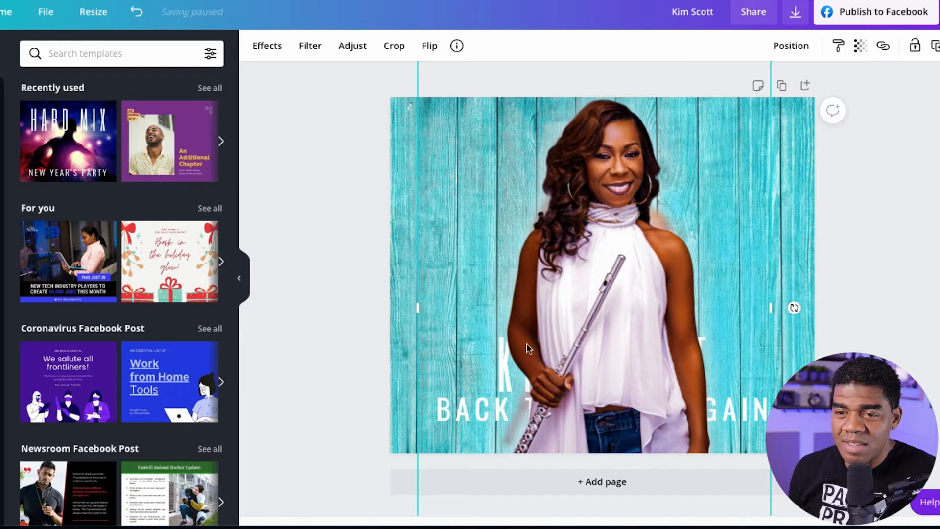
# Lower and shrink the sharp flutist cutout, and reduce the pale silhouette behind it to about 646 × 968.
pyautogui.moveTo(568, 217); pyautogui.dragTo(556, 272)
pyautogui.moveTo(406, 99); pyautogui.dragTo(505, 234)
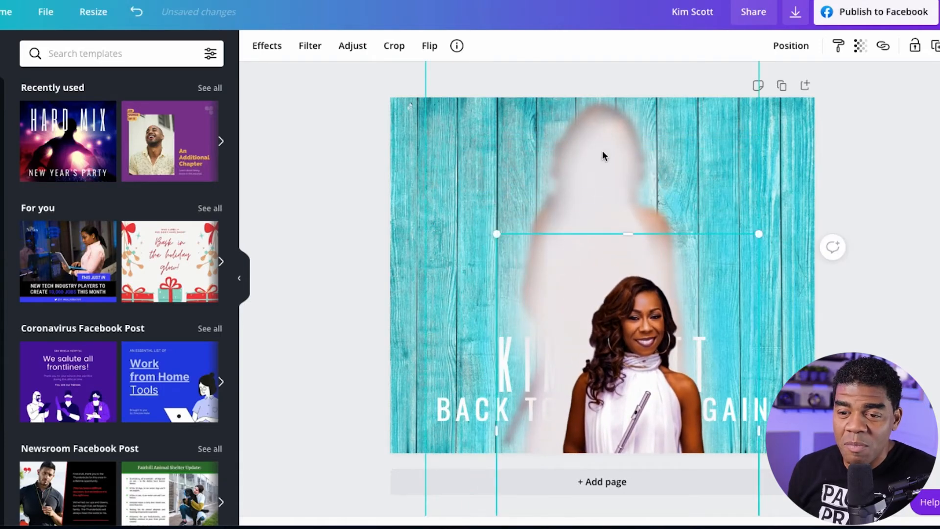
pyautogui.click(600, 150)
pyautogui.moveTo(505, 142); pyautogui.dragTo(505, 182)
pyautogui.moveTo(424, 99); pyautogui.dragTo(469, 167)
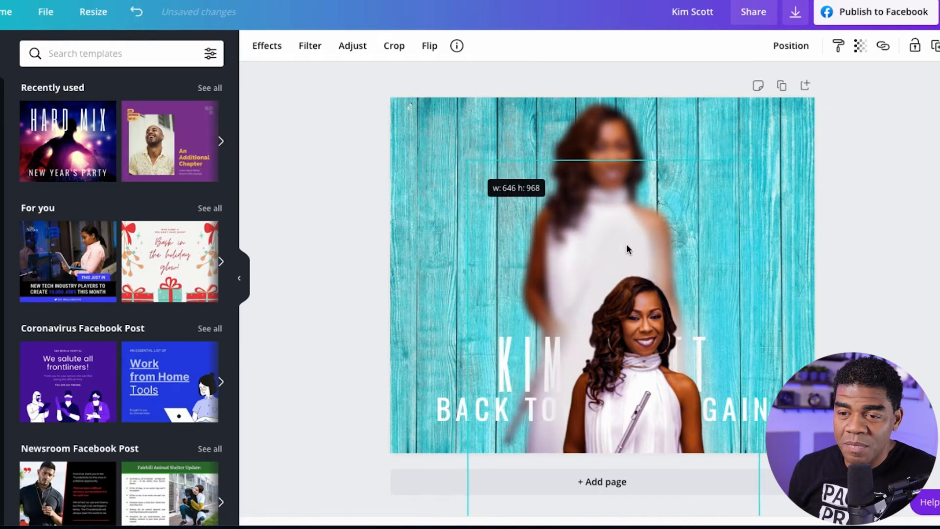
# Realign the pale silhouette over the blurred copy, place the sharp cutout on top, and enlarge the cutout slightly.
pyautogui.moveTo(631, 246); pyautogui.dragTo(582, 313)
pyautogui.moveTo(632, 222); pyautogui.dragTo(617, 182)
pyautogui.click(603, 363)
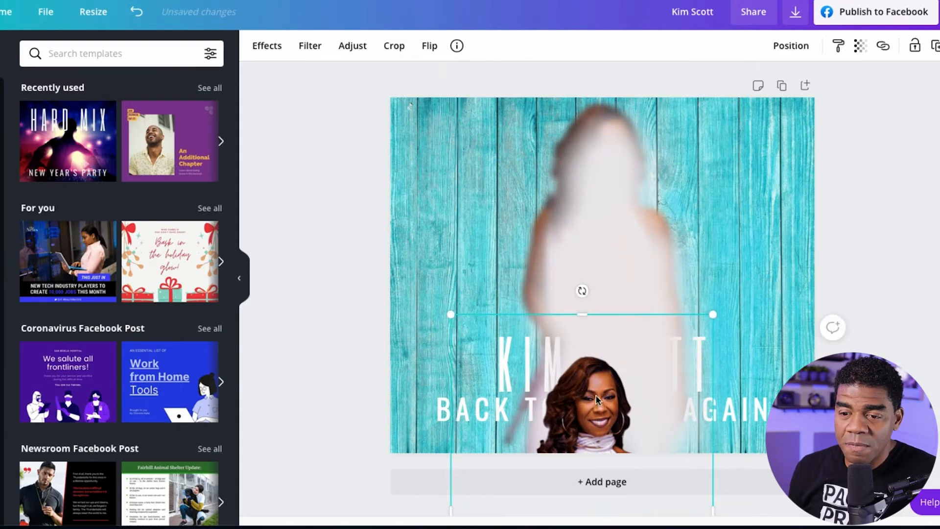
pyautogui.moveTo(598, 399); pyautogui.dragTo(611, 155)
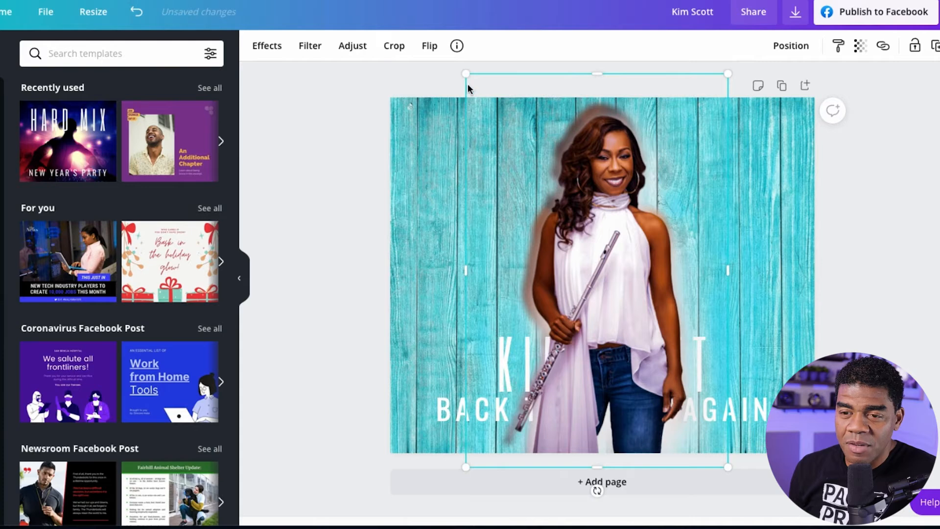
pyautogui.moveTo(466, 77); pyautogui.dragTo(461, 70)
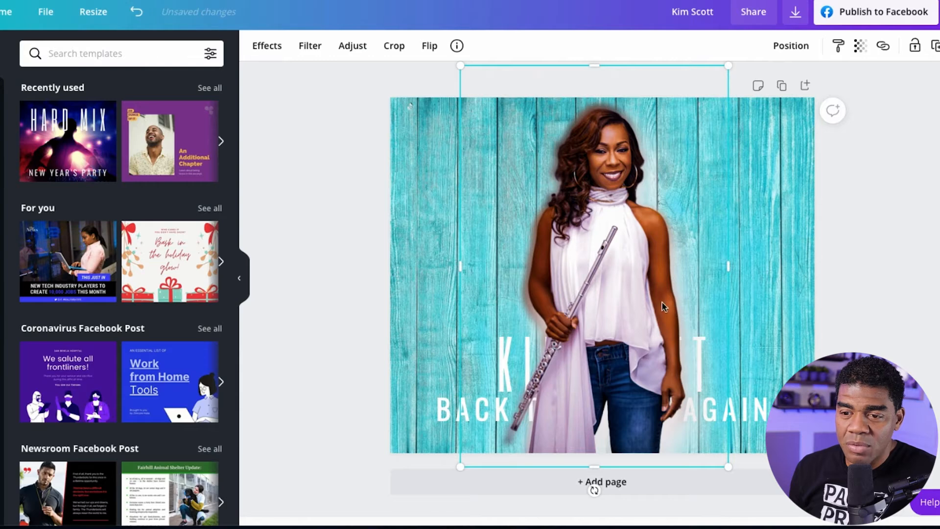
# Move the tagline up to the performer's chest height, extending past the page's right edge.
pyautogui.click(883, 329)
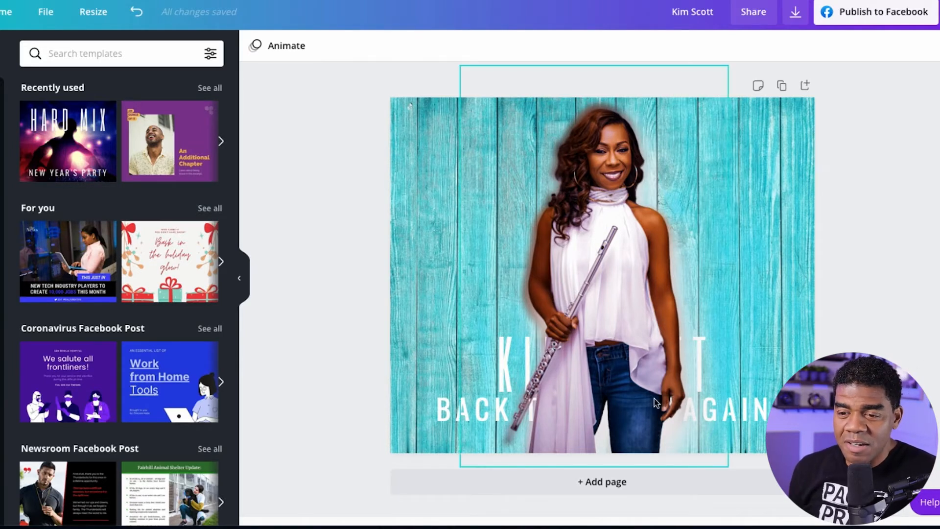
pyautogui.click(508, 365)
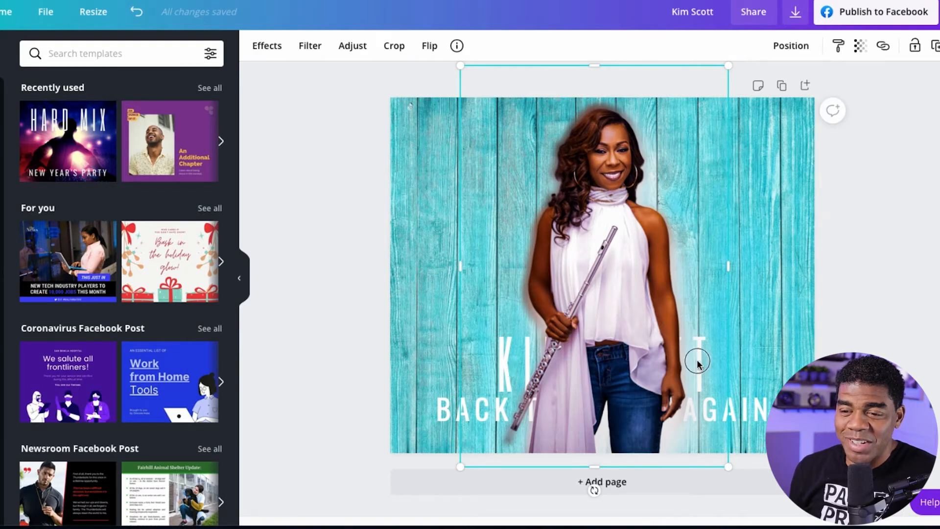
pyautogui.click(859, 340)
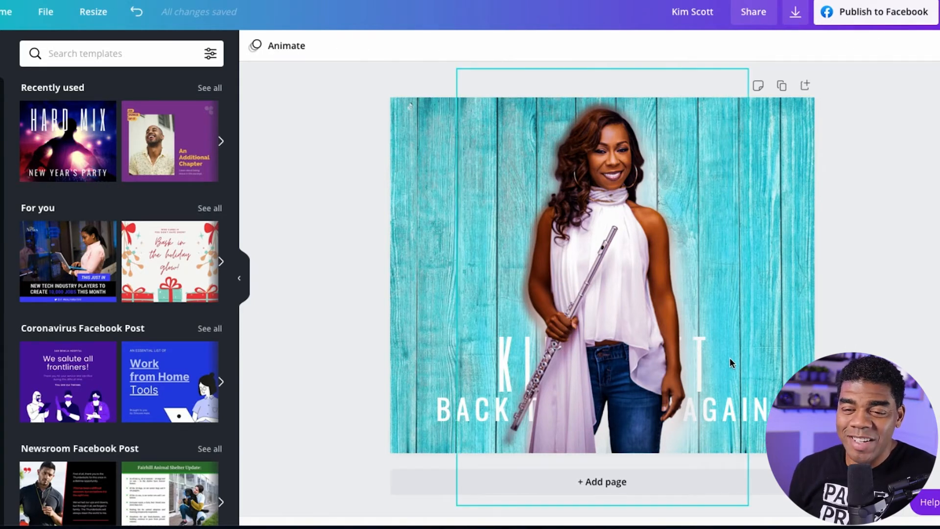
pyautogui.moveTo(767, 409); pyautogui.dragTo(872, 224)
pyautogui.click(705, 373)
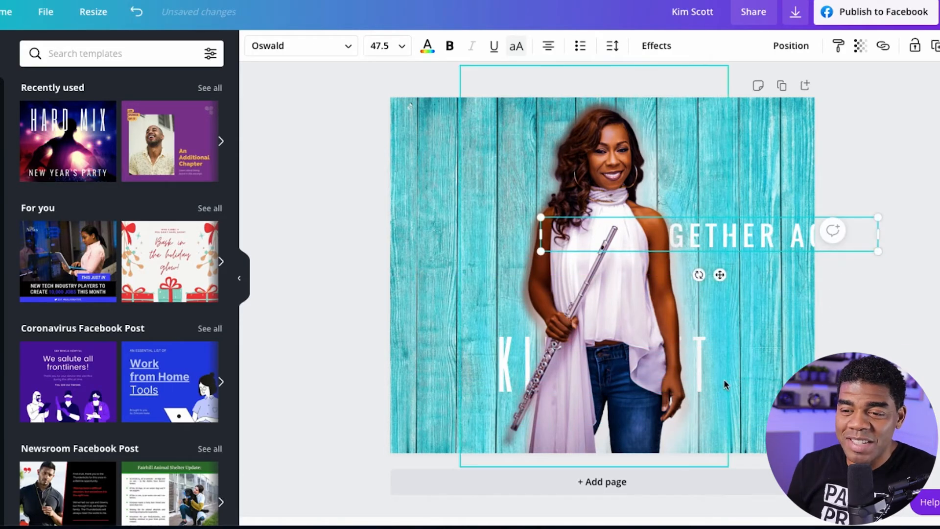
pyautogui.doubleClick(698, 362)
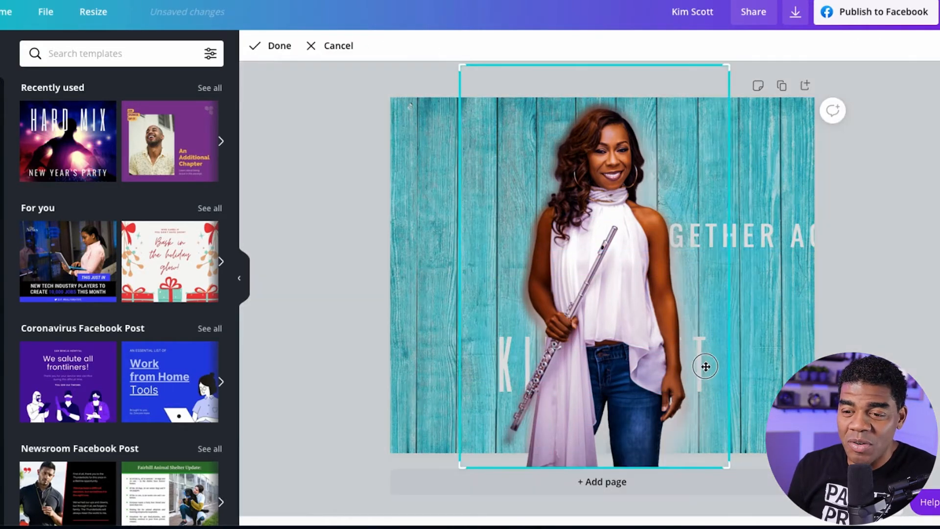
pyautogui.click(749, 369)
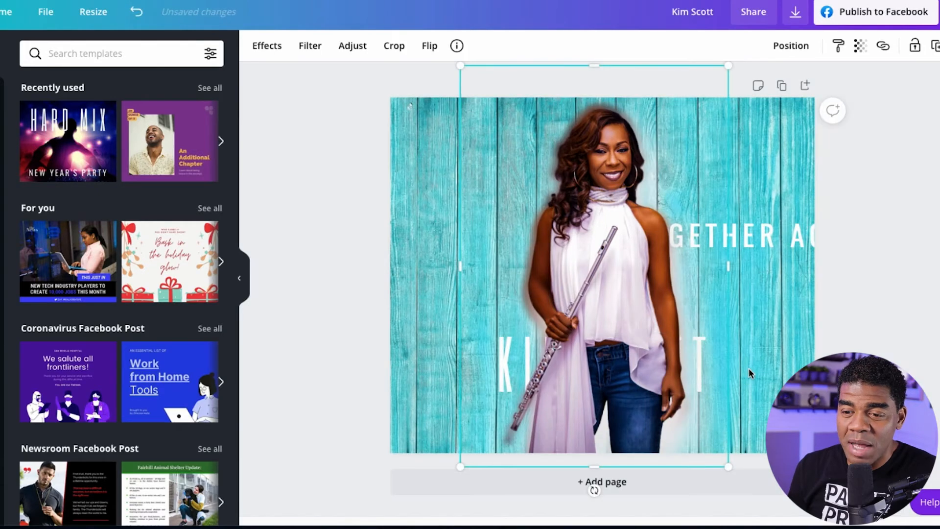
pyautogui.doubleClick(503, 378)
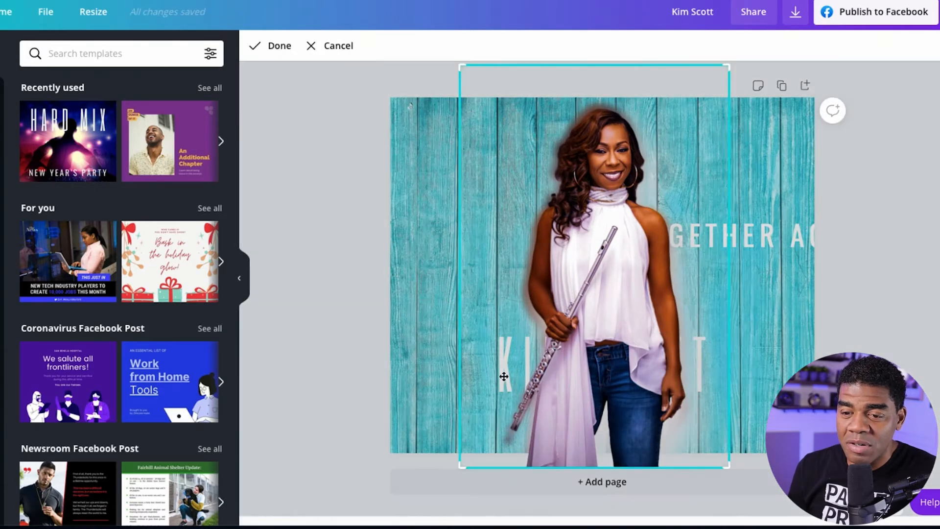
pyautogui.click(417, 354)
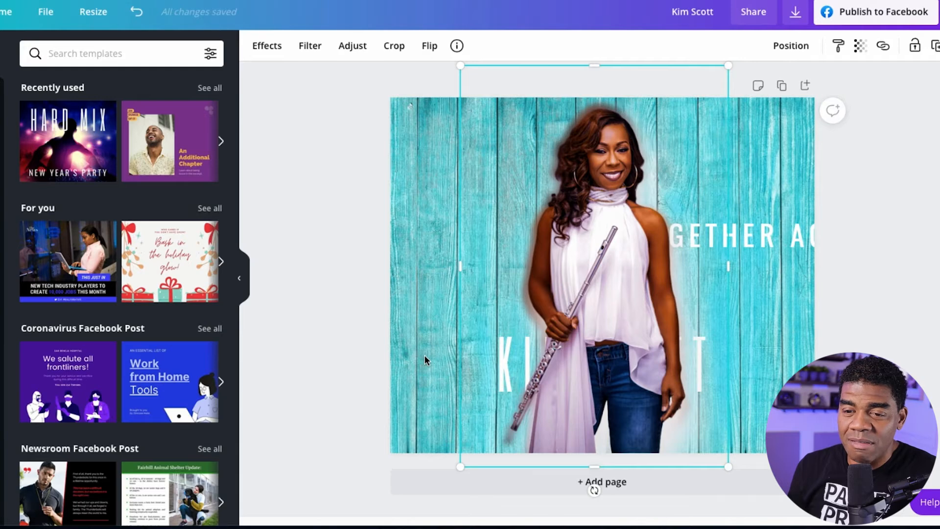
# Shift the sharp cutout and silhouette left to uncover the performer's name, and shrink the name to size 41.3 at the page's right edge.
pyautogui.moveTo(495, 340); pyautogui.dragTo(428, 348)
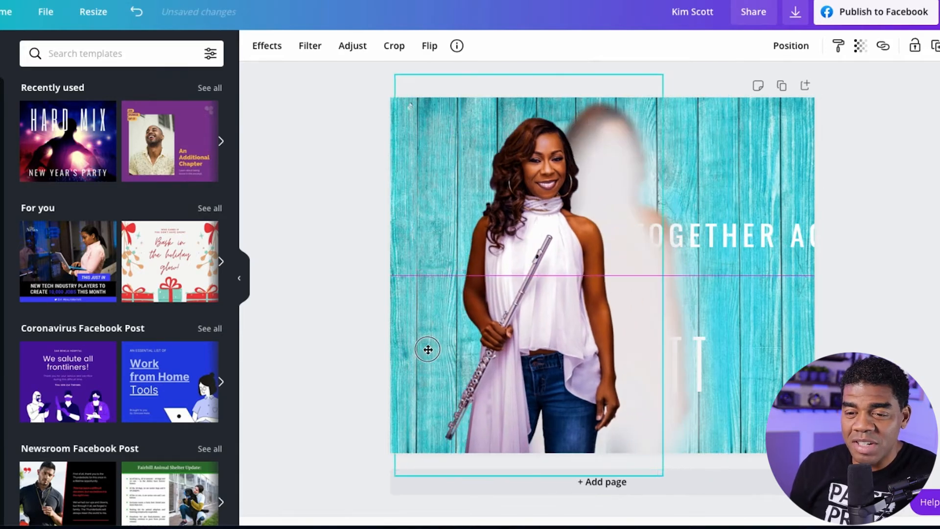
pyautogui.moveTo(671, 371); pyautogui.dragTo(580, 373)
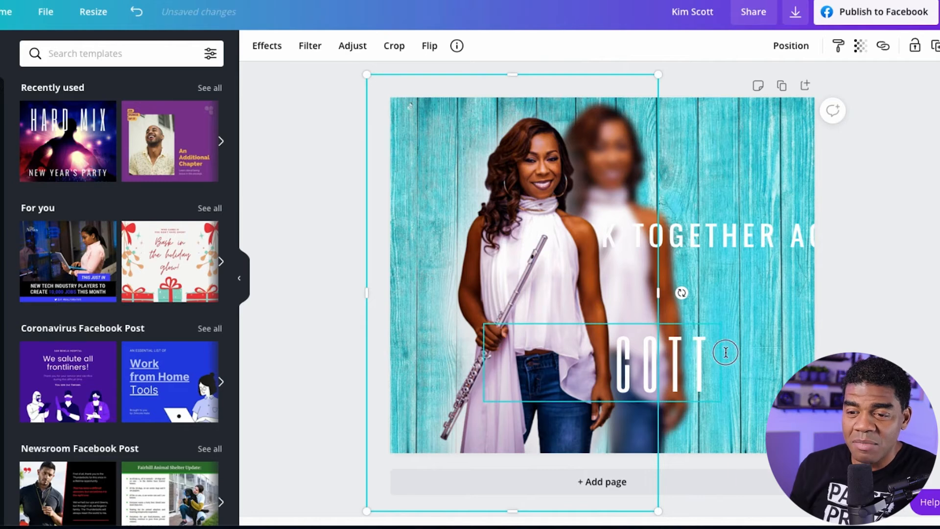
pyautogui.moveTo(726, 353); pyautogui.dragTo(854, 354)
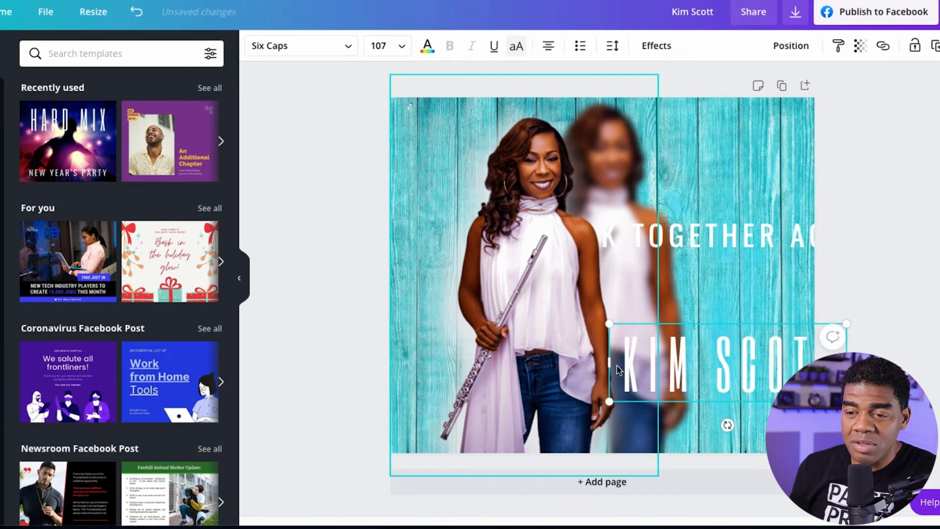
pyautogui.moveTo(611, 403); pyautogui.dragTo(758, 352)
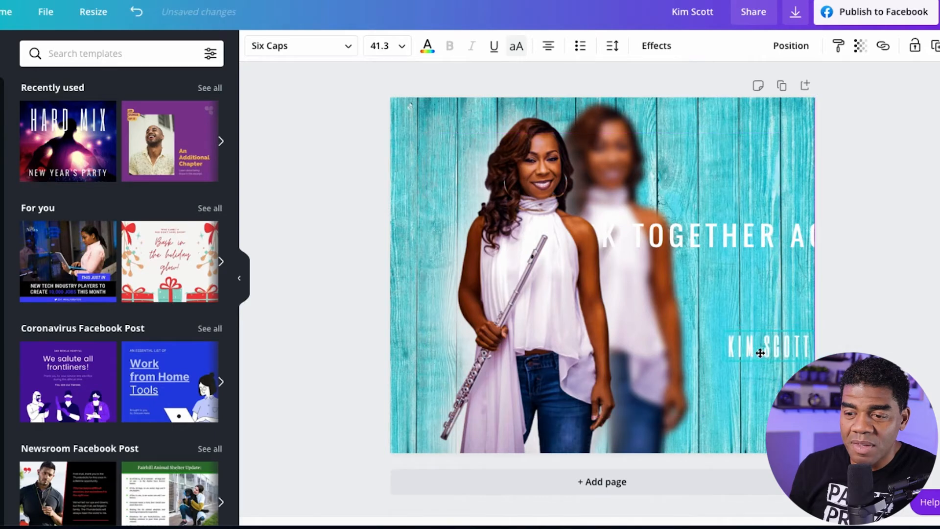
# Move the sharp cutout and pale silhouette farther left to expose the blurred colour copy, and shrink that copy slightly.
pyautogui.moveTo(567, 347); pyautogui.dragTo(485, 342)
pyautogui.moveTo(637, 338); pyautogui.dragTo(580, 351)
pyautogui.click(685, 325)
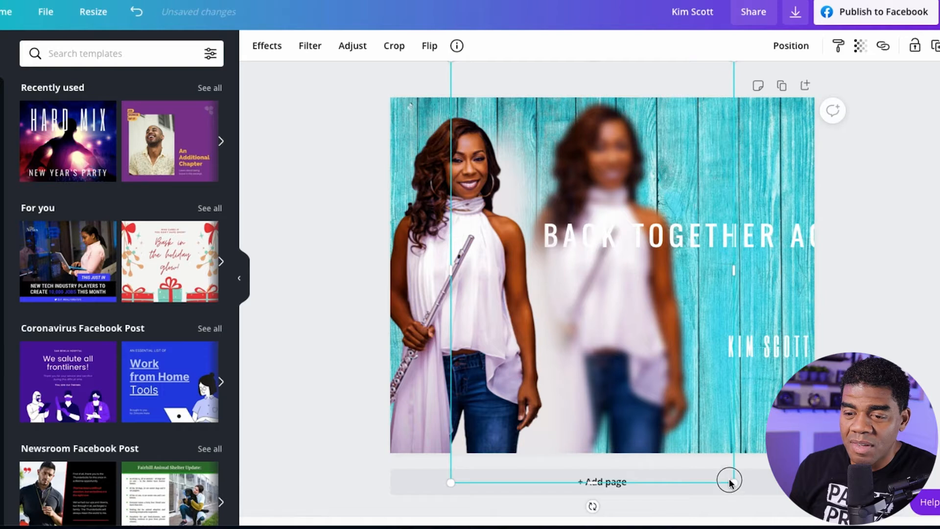
pyautogui.moveTo(730, 482); pyautogui.dragTo(715, 453)
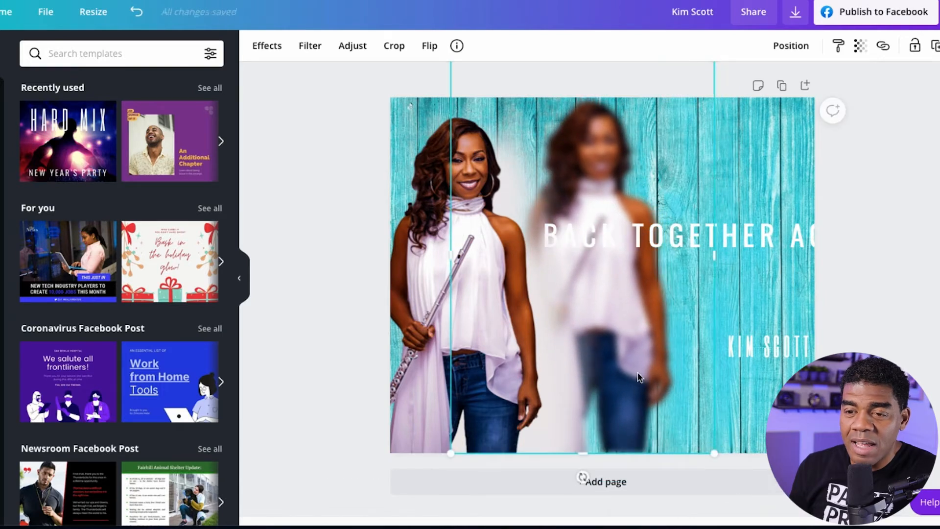
pyautogui.moveTo(650, 375); pyautogui.dragTo(656, 382)
# Stack the pale silhouette and sharp cutout over the blurred copy to compare their fit, and move both aside again.
pyautogui.moveTo(608, 416); pyautogui.dragTo(711, 403)
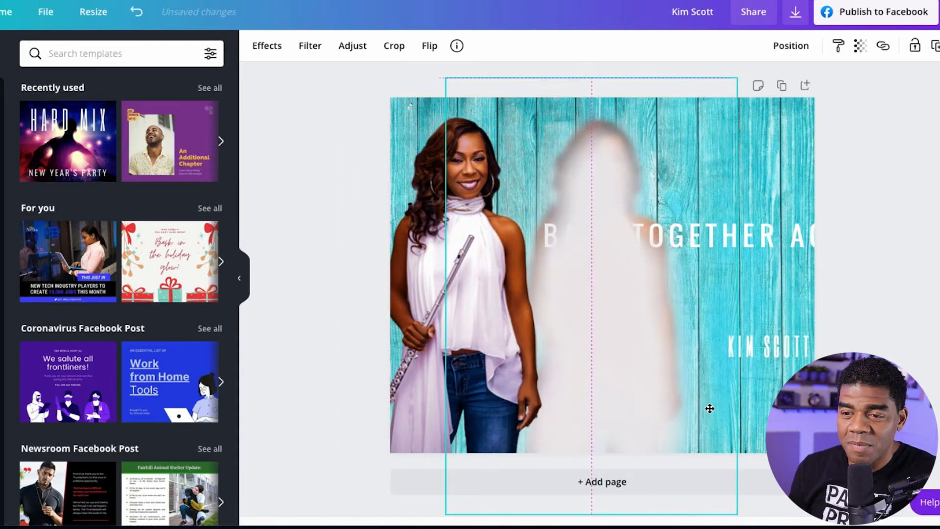
pyautogui.moveTo(507, 420); pyautogui.dragTo(628, 414)
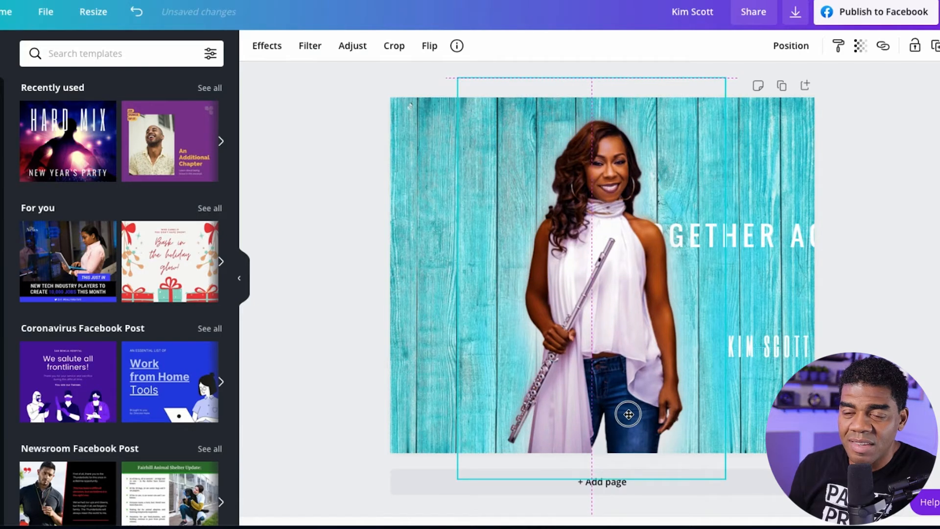
pyautogui.moveTo(628, 415); pyautogui.dragTo(510, 409)
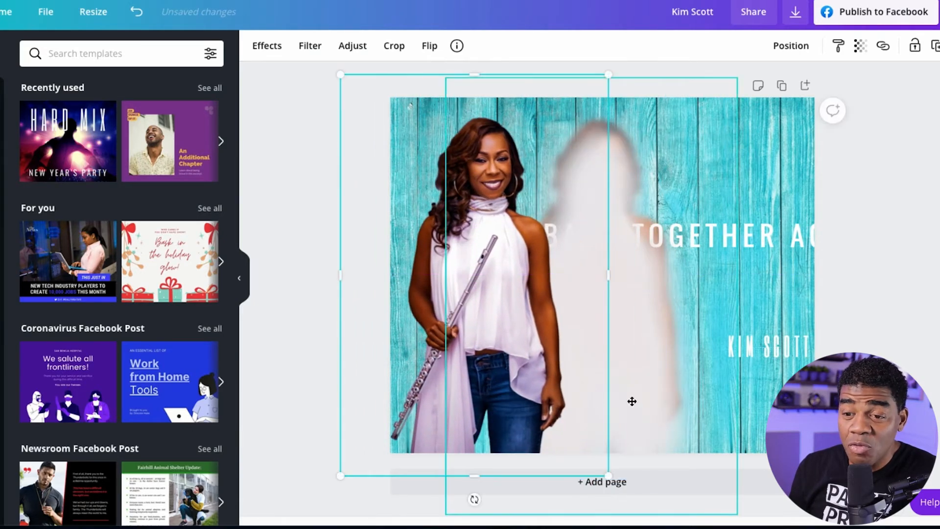
pyautogui.moveTo(654, 405); pyautogui.dragTo(548, 410)
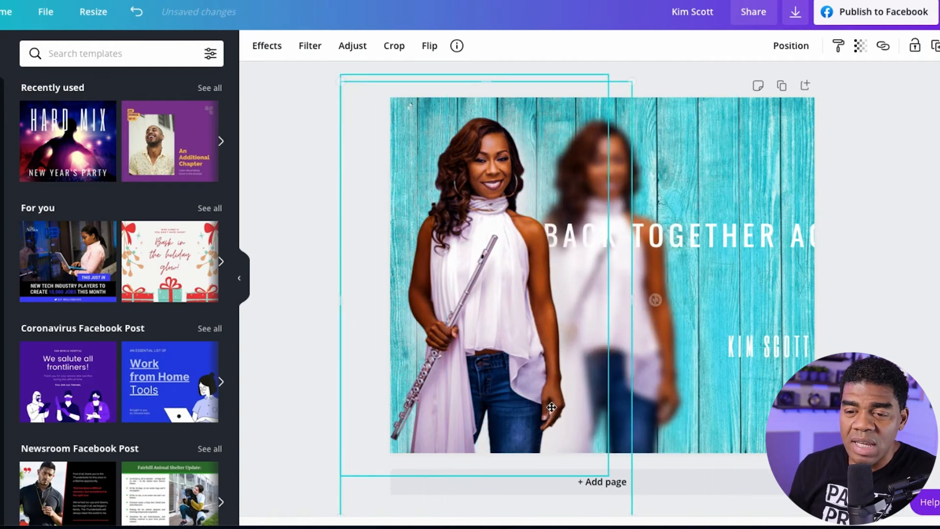
# Enlarge the blurred colour copy to about 620 wide and restack the pale silhouette and sharp cutout over it.
pyautogui.click(695, 405)
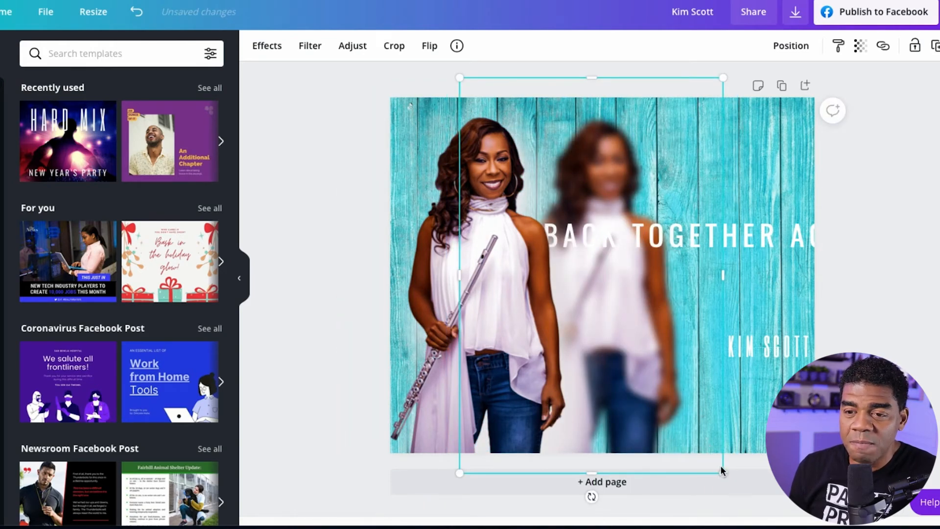
pyautogui.moveTo(722, 470); pyautogui.dragTo(735, 507)
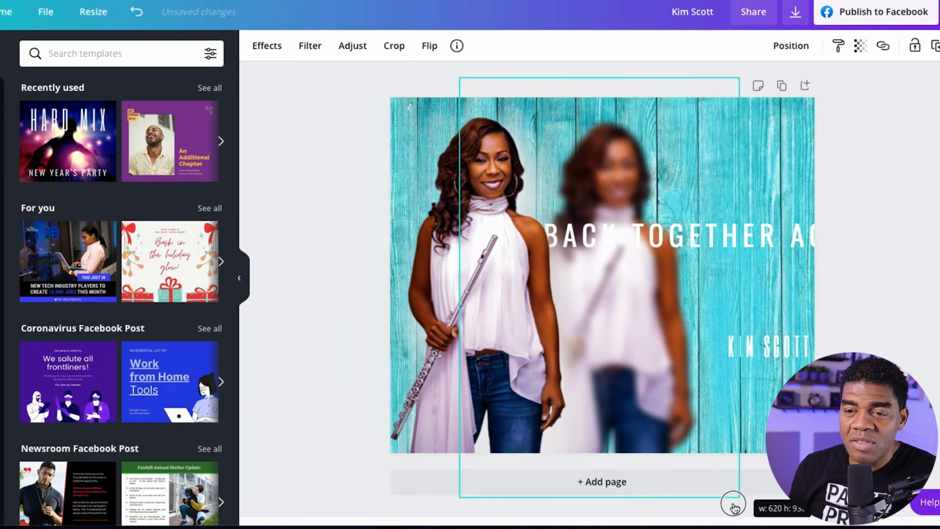
pyautogui.moveTo(672, 388); pyautogui.dragTo(663, 369)
pyautogui.moveTo(578, 398); pyautogui.dragTo(715, 386)
pyautogui.moveTo(479, 371); pyautogui.dragTo(639, 363)
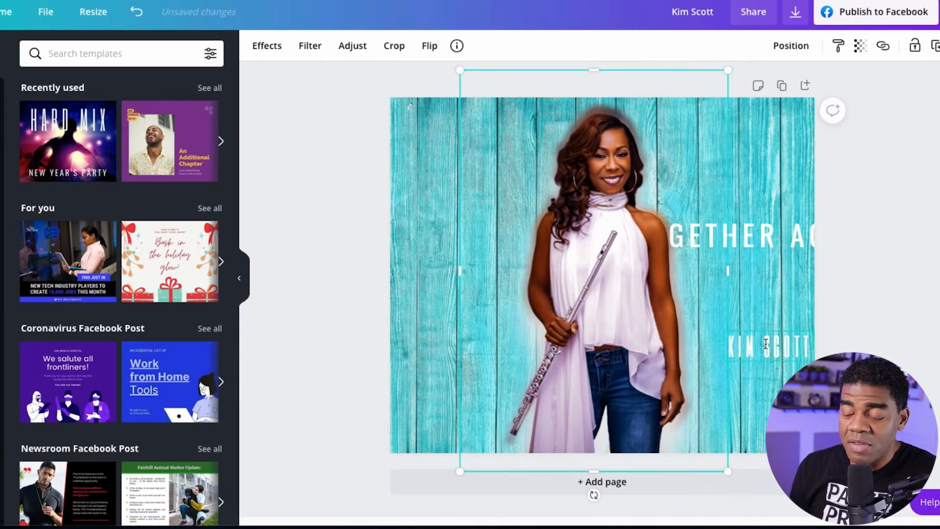
# Shrink the tagline to font size 30.8 and move it right, partly past the page edge.
pyautogui.click(753, 236)
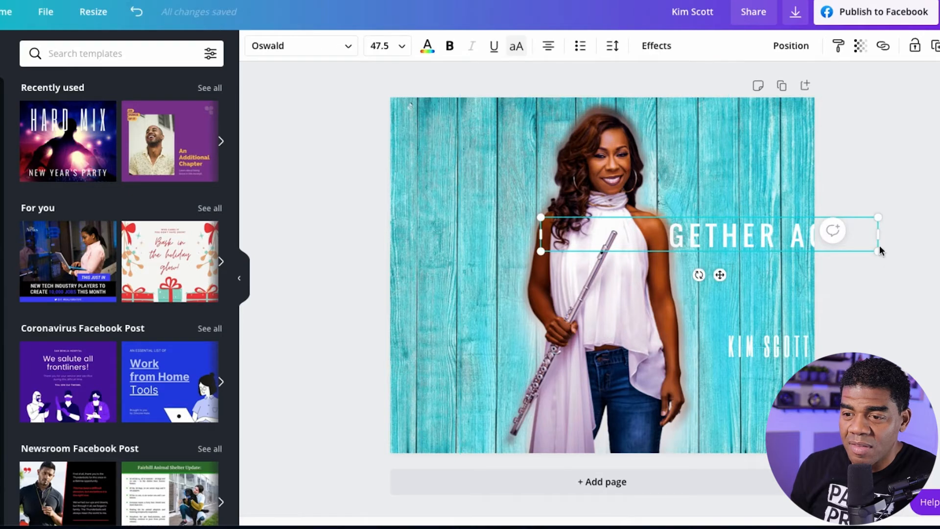
pyautogui.moveTo(877, 250); pyautogui.dragTo(760, 240)
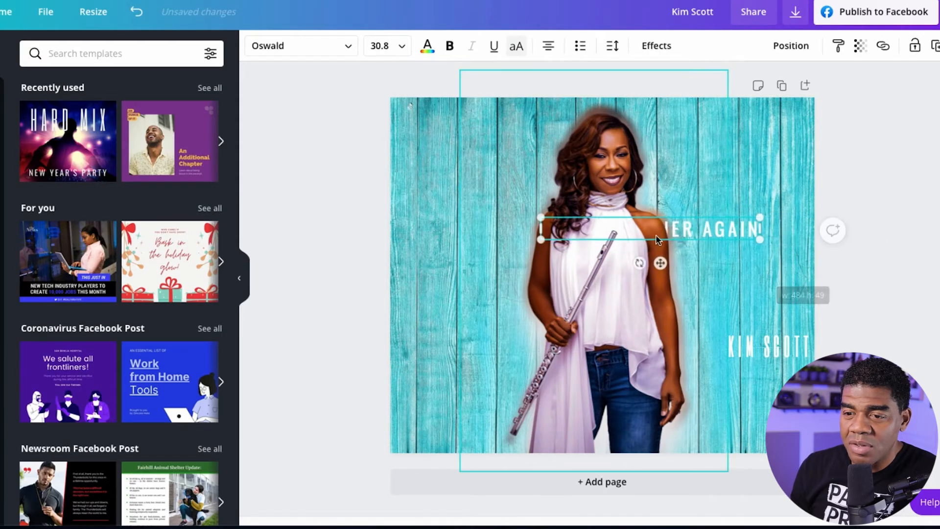
pyautogui.click(678, 245)
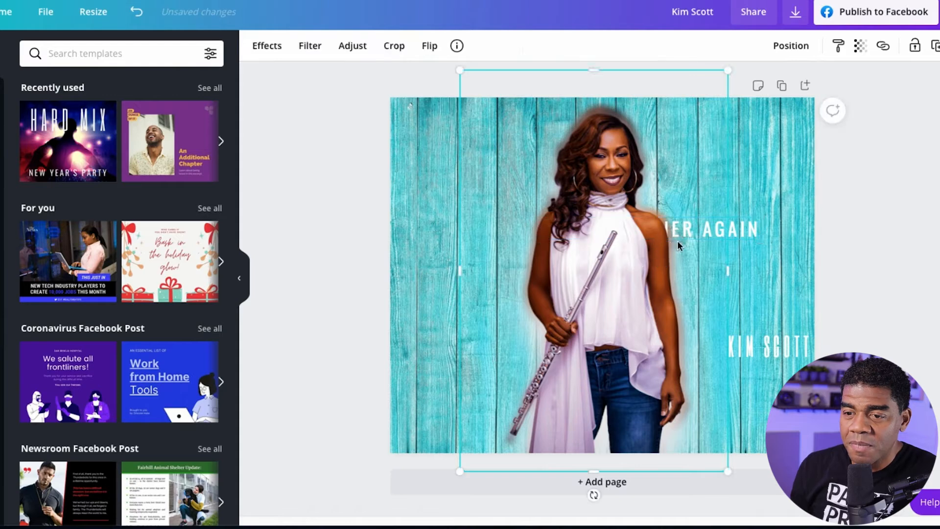
pyautogui.moveTo(703, 233)
pyautogui.mouseDown()
pyautogui.moveTo(726, 274)
pyautogui.moveTo(705, 232)
pyautogui.mouseUp()
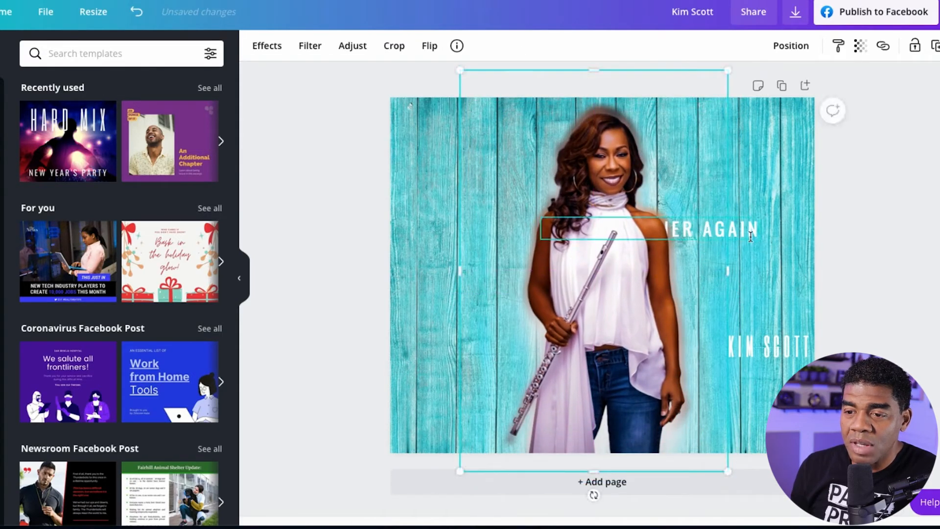
pyautogui.moveTo(784, 237); pyautogui.dragTo(885, 237)
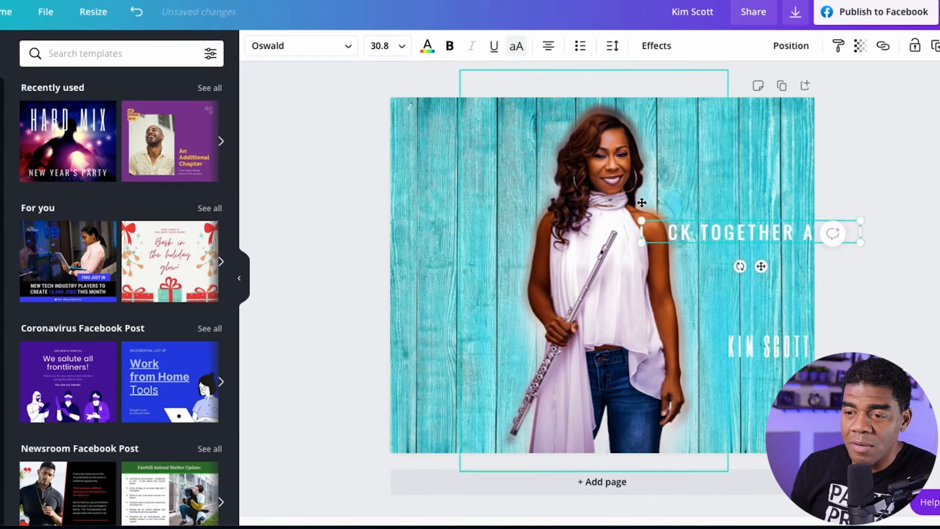
# Narrow the tagline's text box so BACK TOGETHER AGAIN wraps onto three lines beside the performer's arm.
pyautogui.click(594, 192)
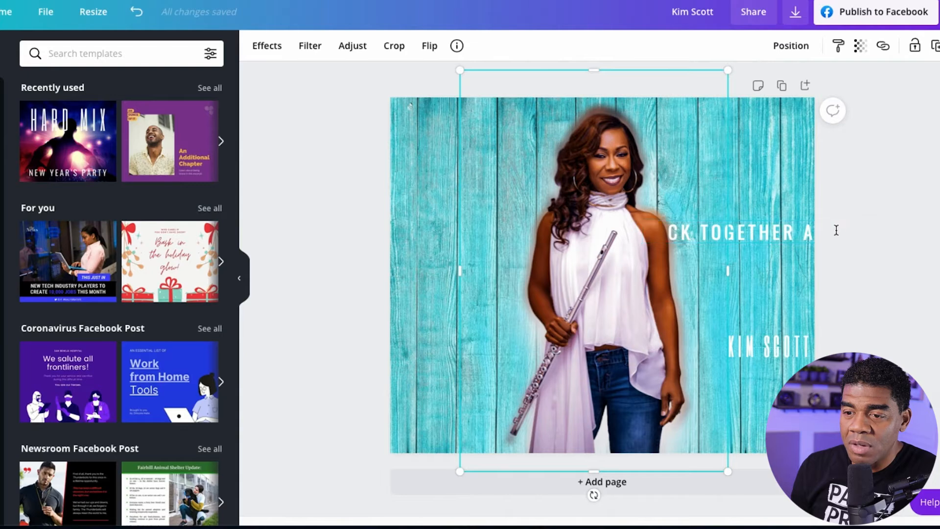
pyautogui.click(785, 232)
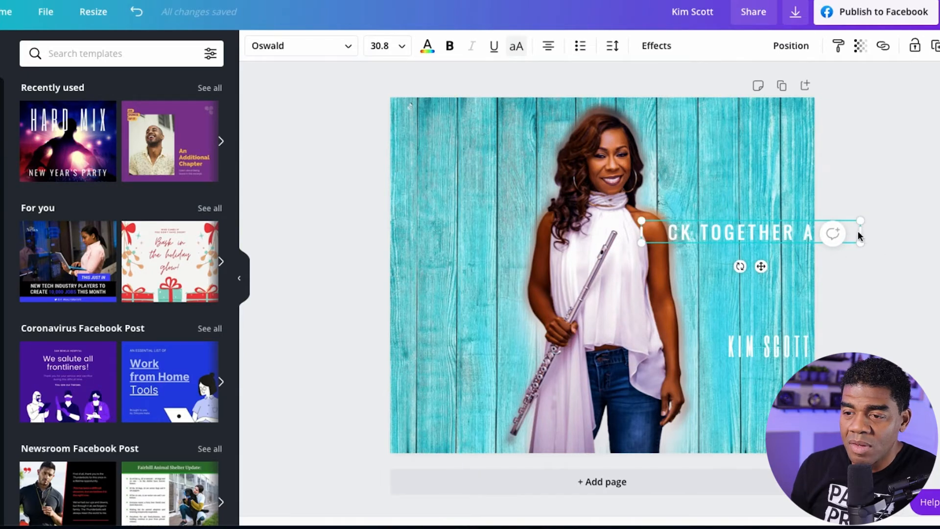
pyautogui.moveTo(861, 234); pyautogui.dragTo(775, 275)
# Bring the tagline in front of all other layers.
pyautogui.click(724, 258)
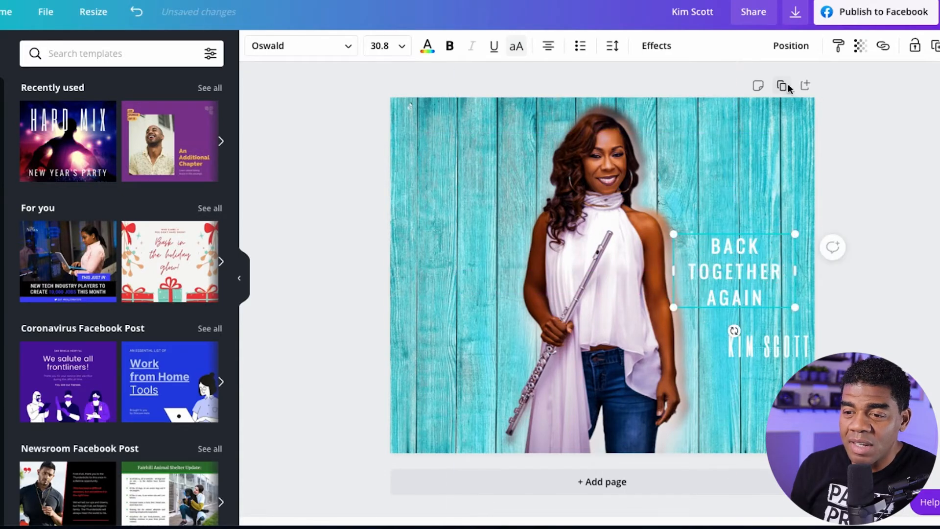
pyautogui.click(792, 47)
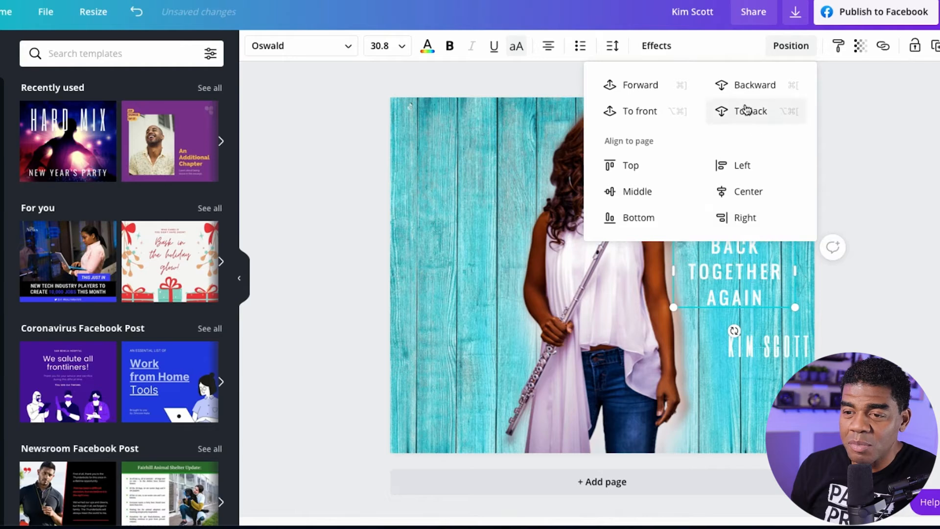
pyautogui.click(644, 112)
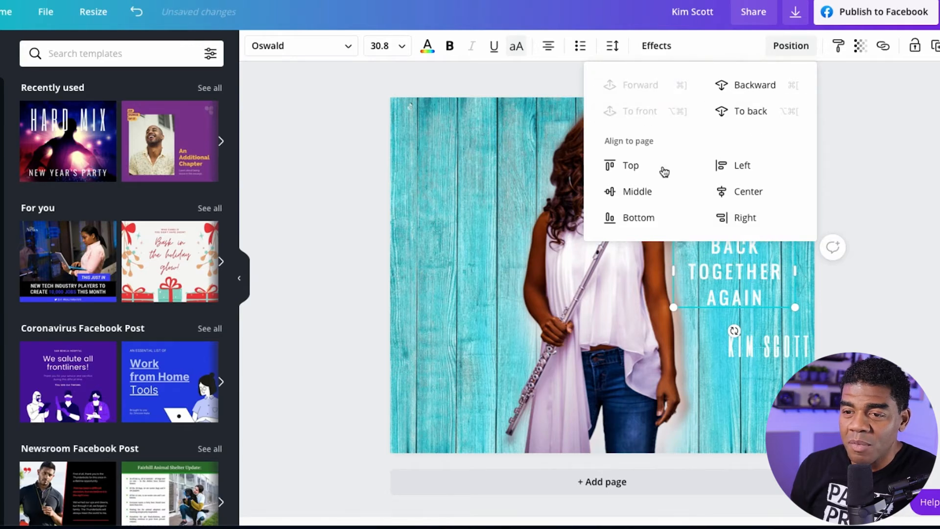
# Move the tagline to the page's lower-left area and enlarge it to font size 54.2, overlapping the flute.
pyautogui.click(721, 284)
pyautogui.moveTo(721, 283); pyautogui.dragTo(454, 359)
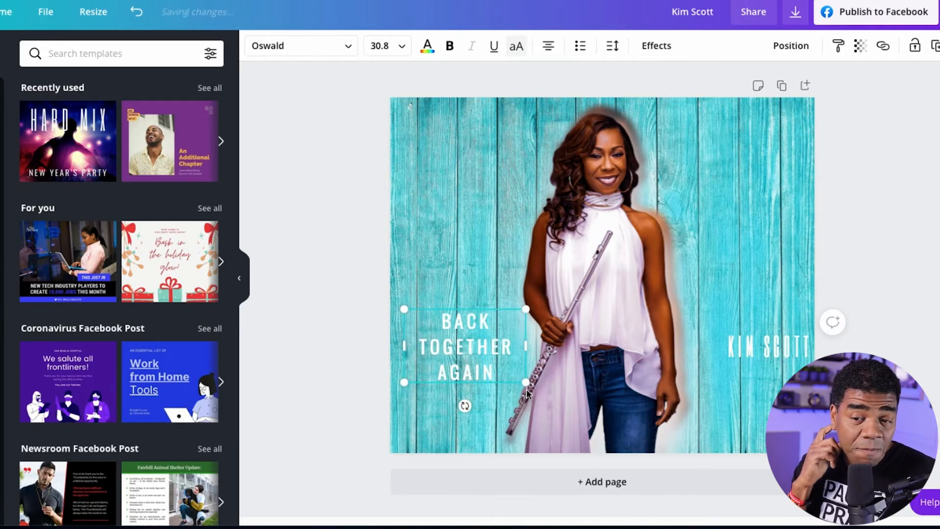
pyautogui.moveTo(526, 383); pyautogui.dragTo(478, 379)
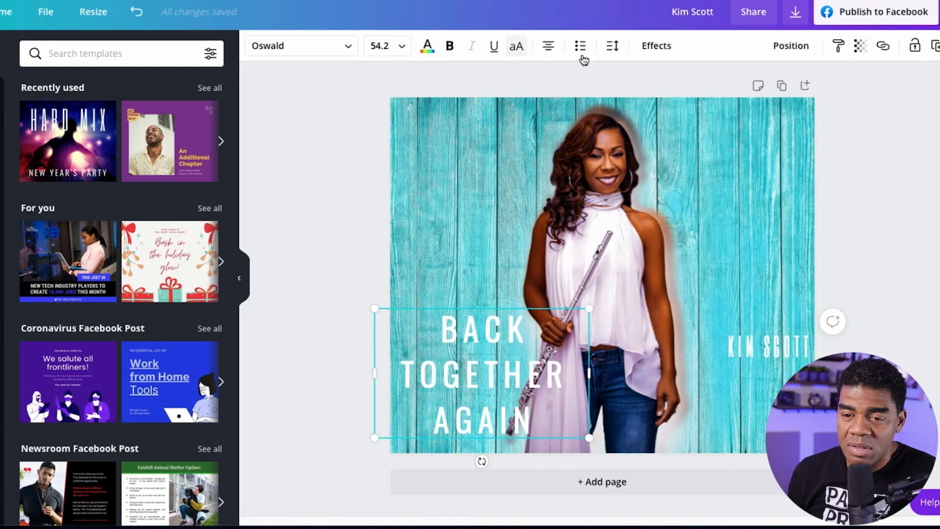
# Apply the Lift text effect to the tagline.
pyautogui.click(647, 48)
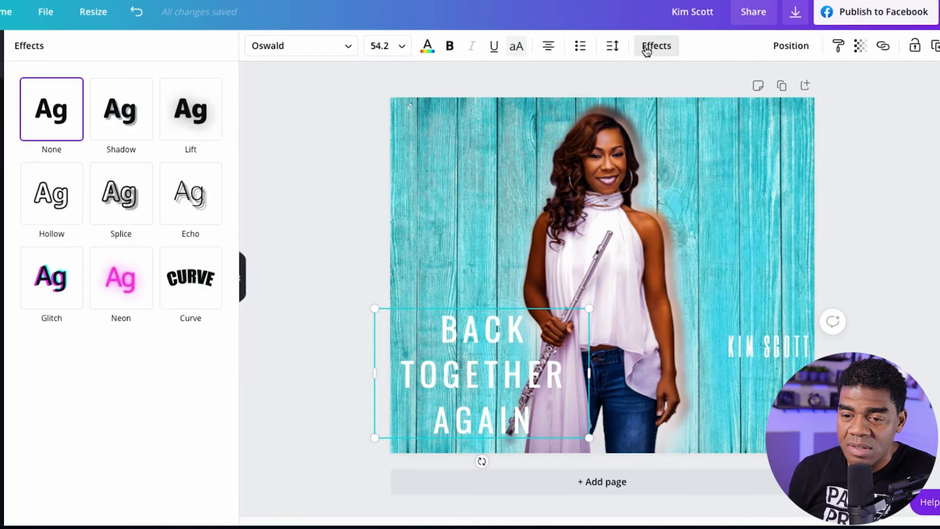
pyautogui.click(206, 112)
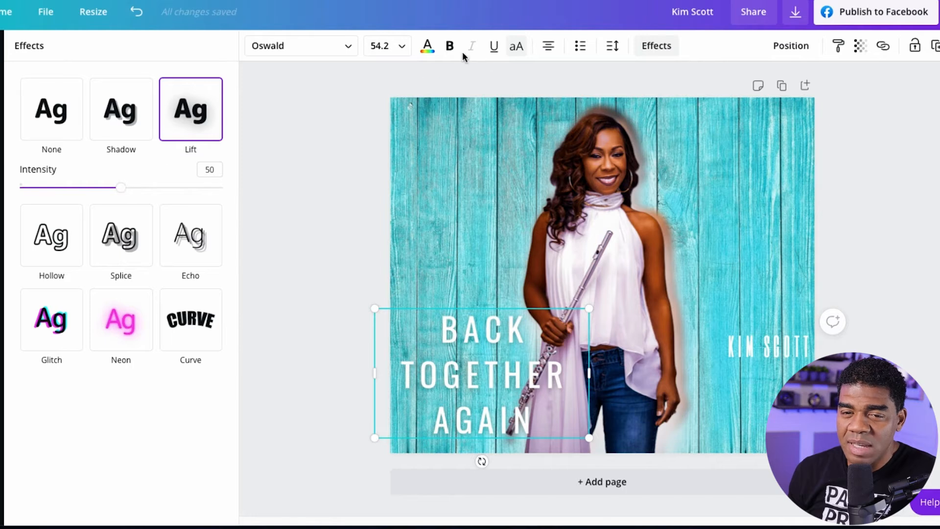
# Try a light turquoise text colour on the tagline and return it to white.
pyautogui.click(429, 47)
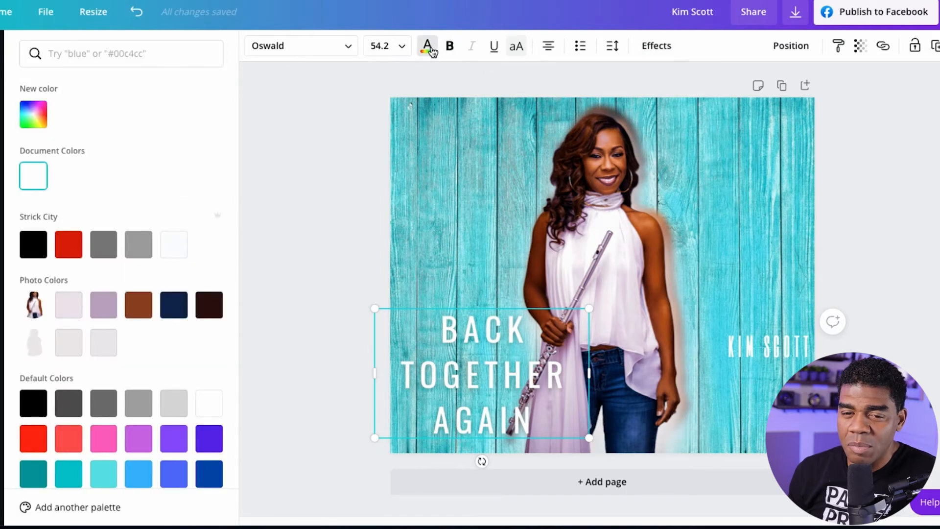
pyautogui.click(104, 473)
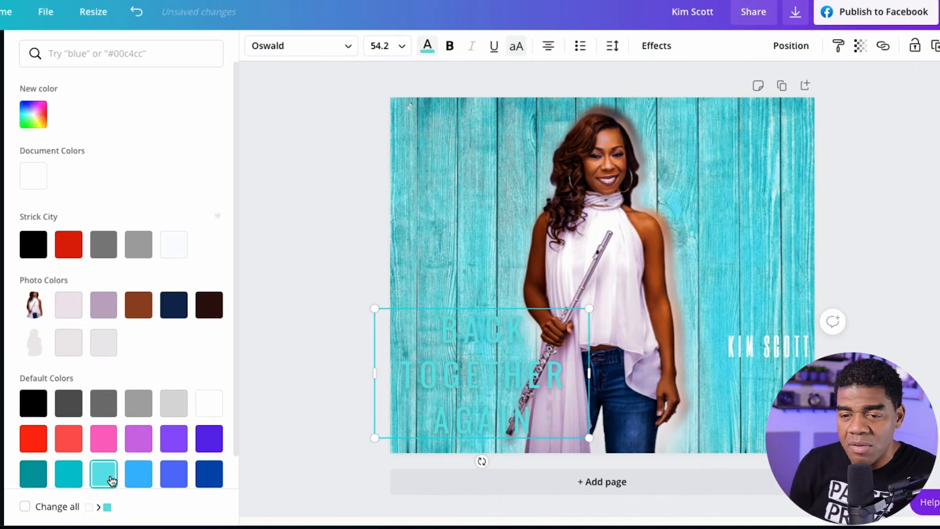
pyautogui.click(203, 404)
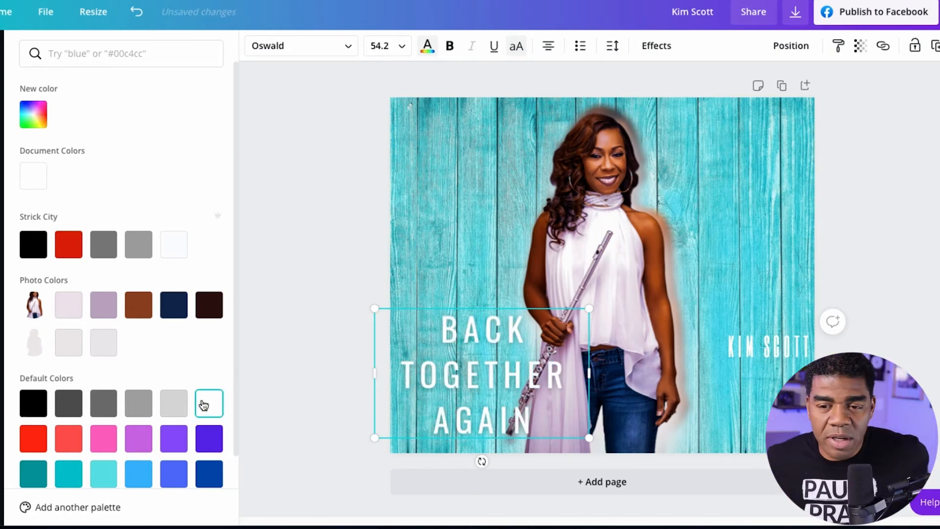
pyautogui.click(333, 313)
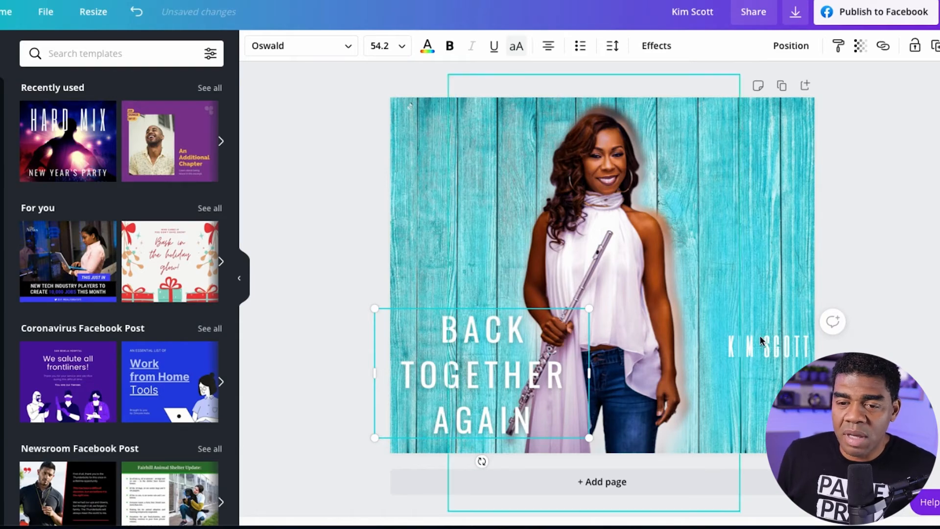
# Move the performer's name up beside her face, above her shoulder.
pyautogui.click(770, 352)
pyautogui.moveTo(769, 353); pyautogui.dragTo(711, 177)
pyautogui.rightClick(711, 178)
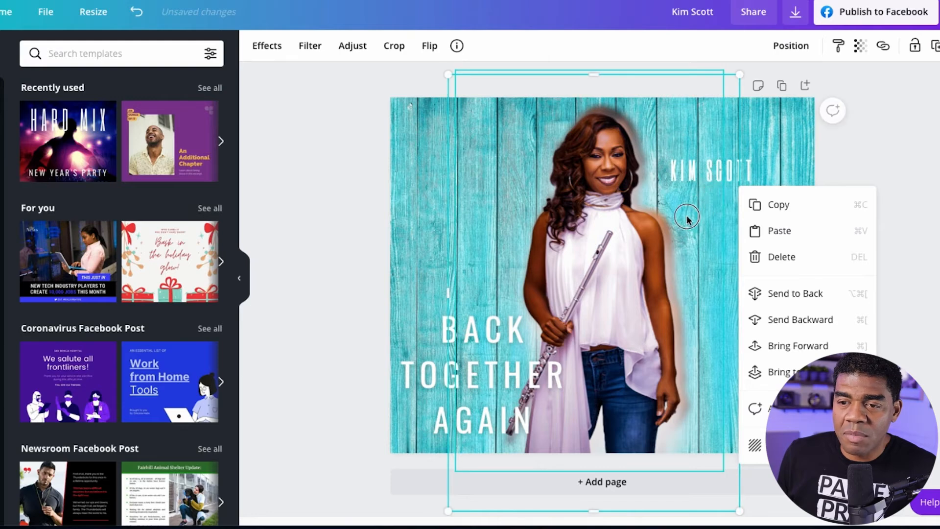
pyautogui.click(902, 180)
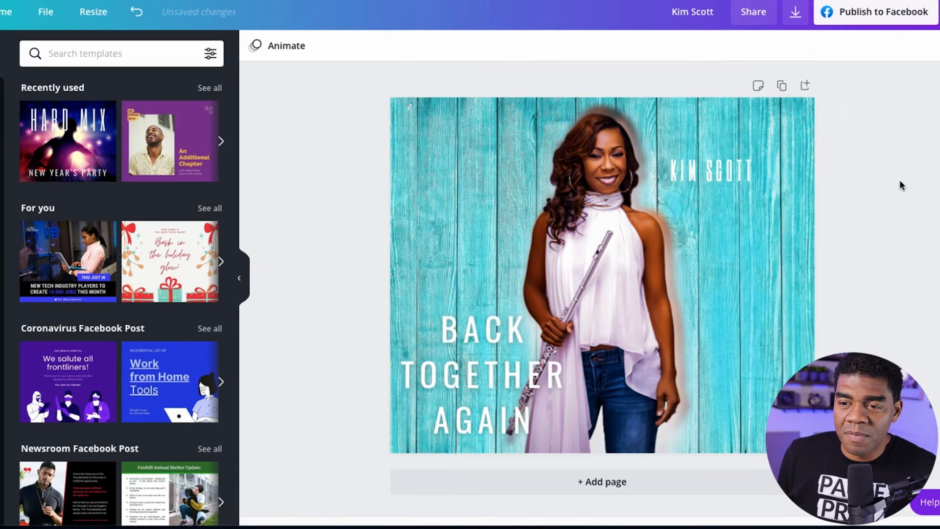
# Bring the performer's name text in front of all other layers.
pyautogui.click(727, 168)
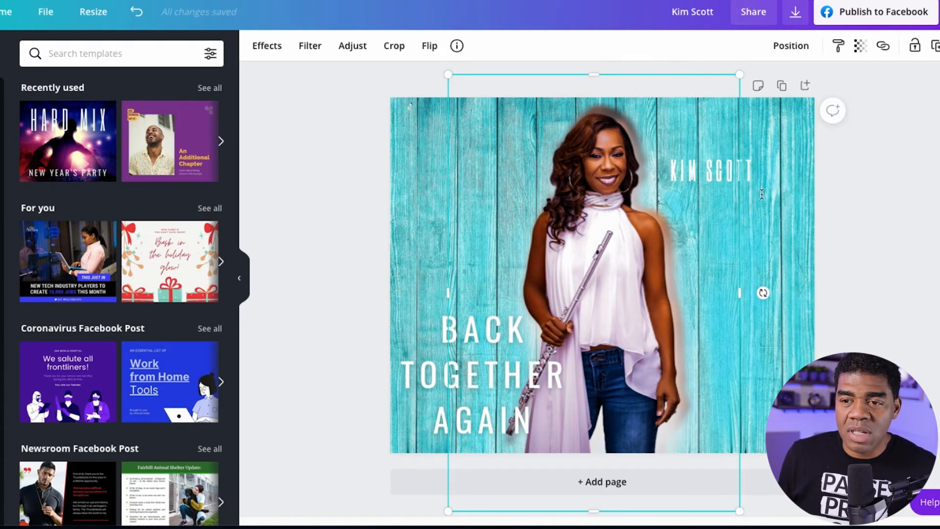
pyautogui.click(771, 208)
pyautogui.click(734, 180)
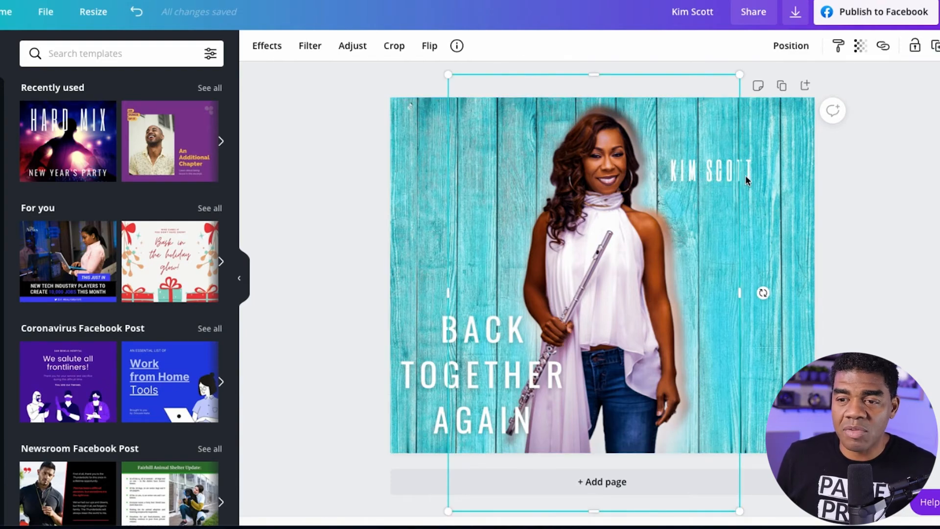
pyautogui.click(807, 198)
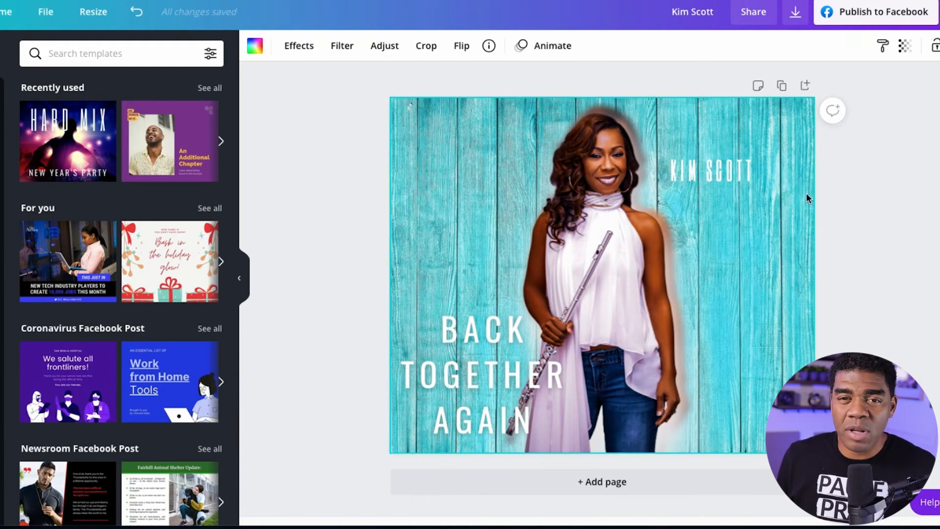
pyautogui.click(745, 170)
pyautogui.click(794, 47)
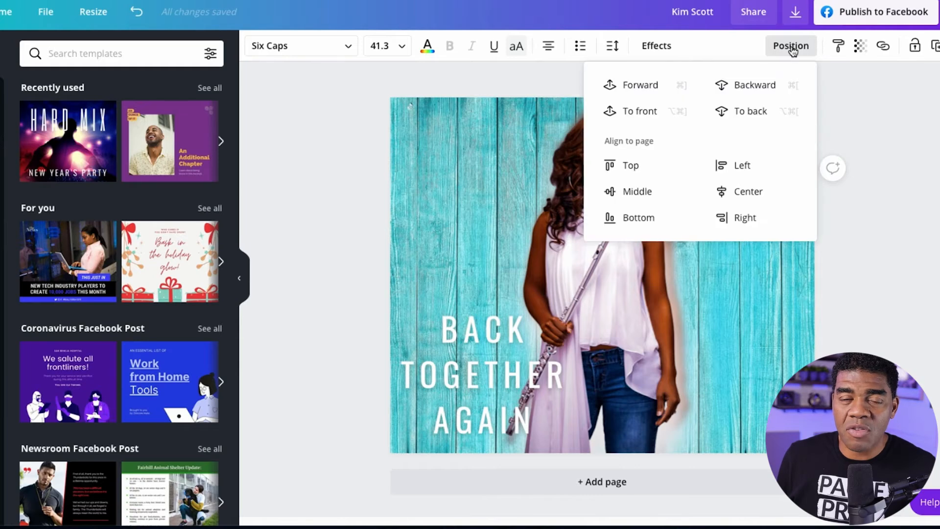
pyautogui.click(640, 120)
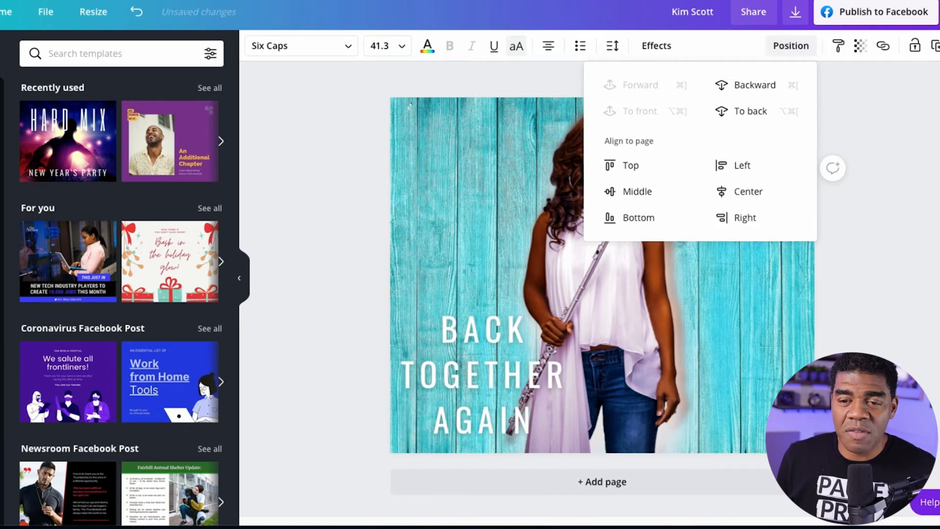
pyautogui.click(767, 345)
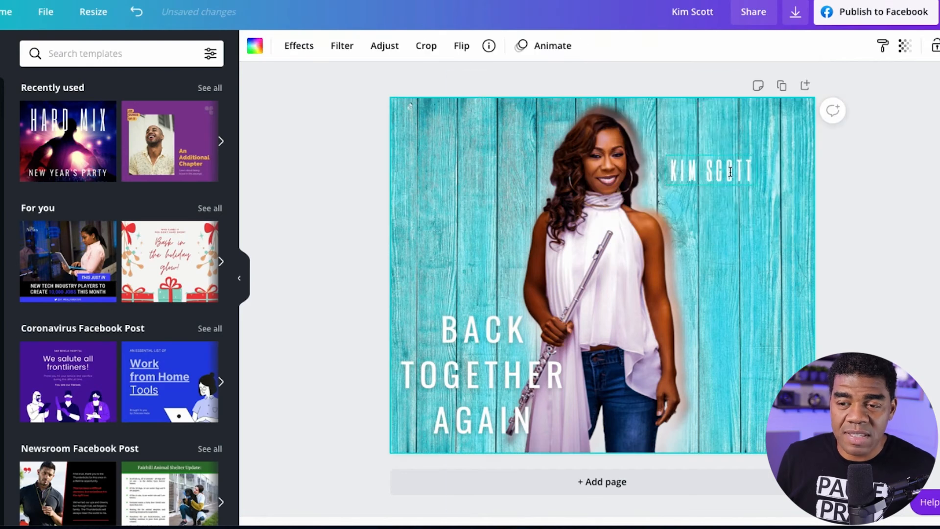
# Enlarge the performer's name to font size 71.2 and place it beside her neck, near the page's right edge.
pyautogui.moveTo(748, 171); pyautogui.dragTo(776, 197)
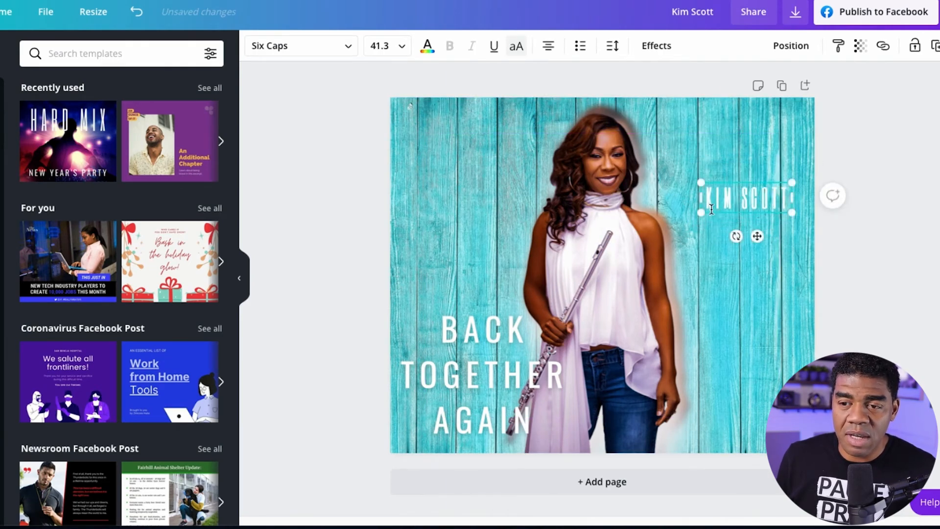
pyautogui.moveTo(704, 212); pyautogui.dragTo(642, 259)
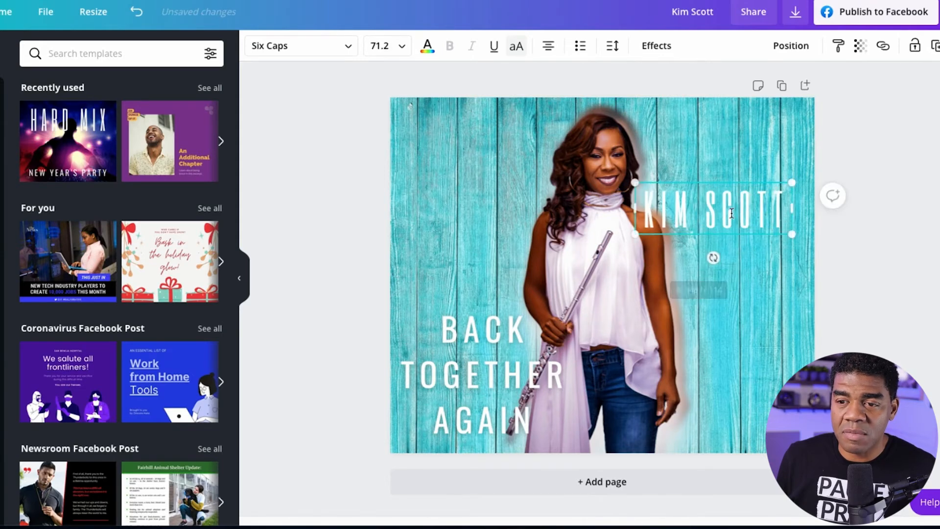
pyautogui.moveTo(743, 234); pyautogui.dragTo(753, 192)
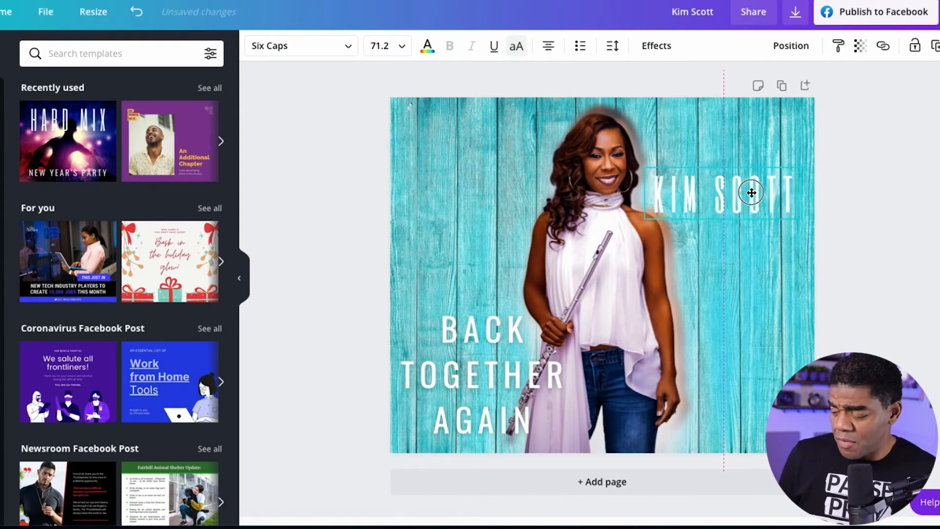
pyautogui.click(754, 192)
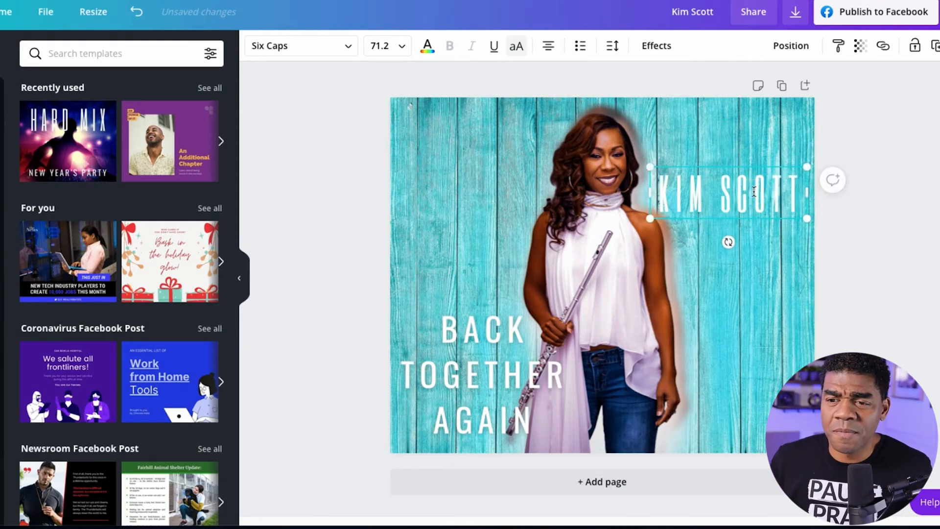
# Change the performer's name to League Spartan and reduce it to size 49.2 so it wraps onto two lines.
pyautogui.doubleClick(755, 192)
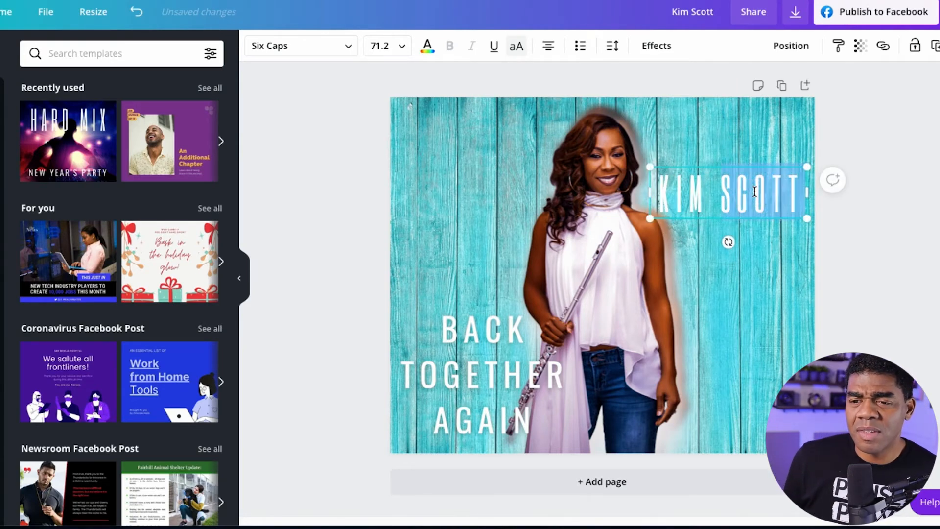
pyautogui.tripleClick(730, 194)
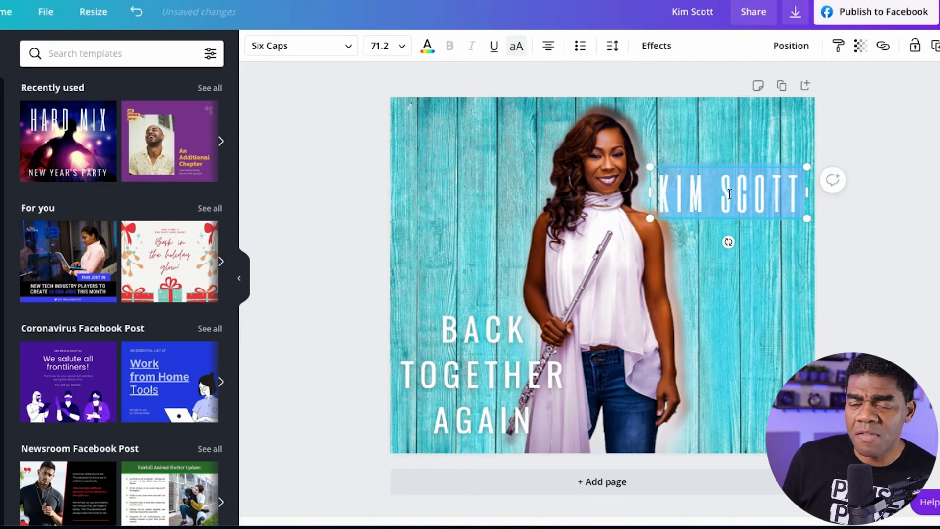
pyautogui.click(349, 47)
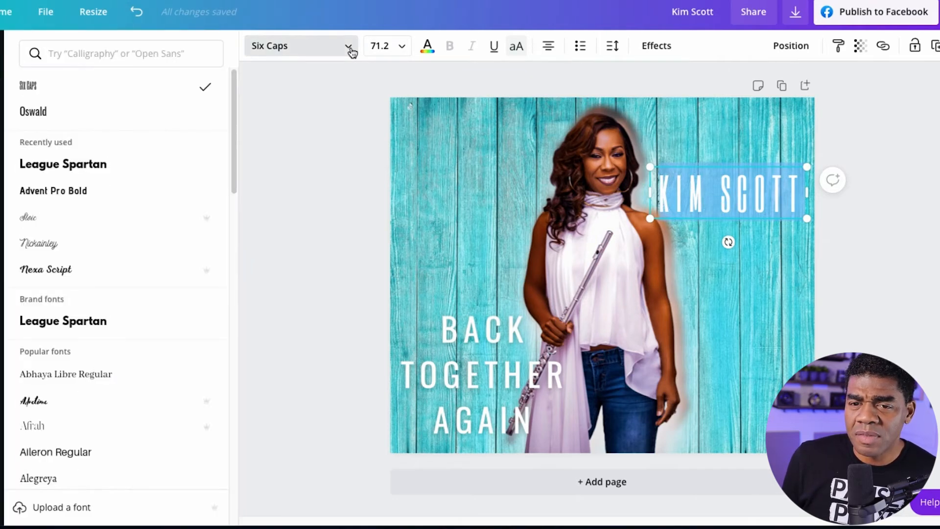
pyautogui.click(104, 166)
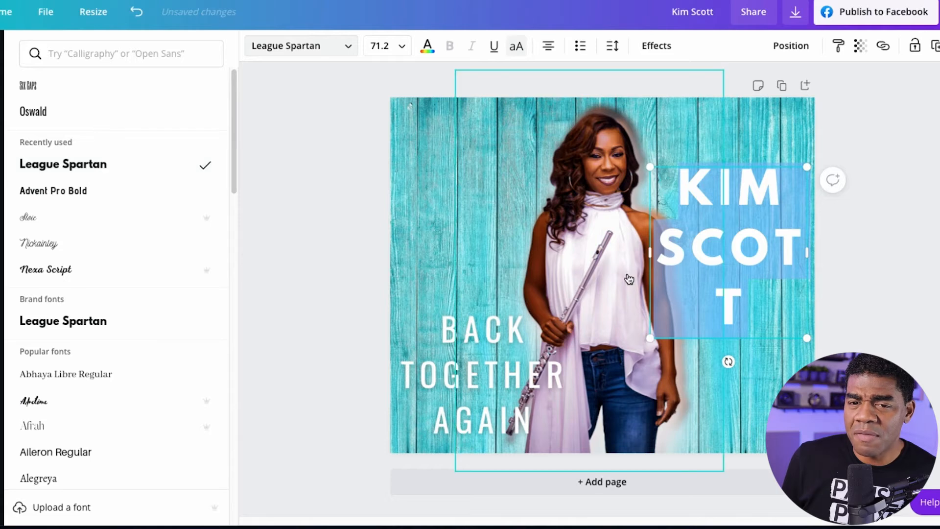
pyautogui.moveTo(808, 339); pyautogui.dragTo(784, 226)
# Compare Oswald and Aileron Regular on the performer's name and set its font to Oswald.
pyautogui.click(348, 46)
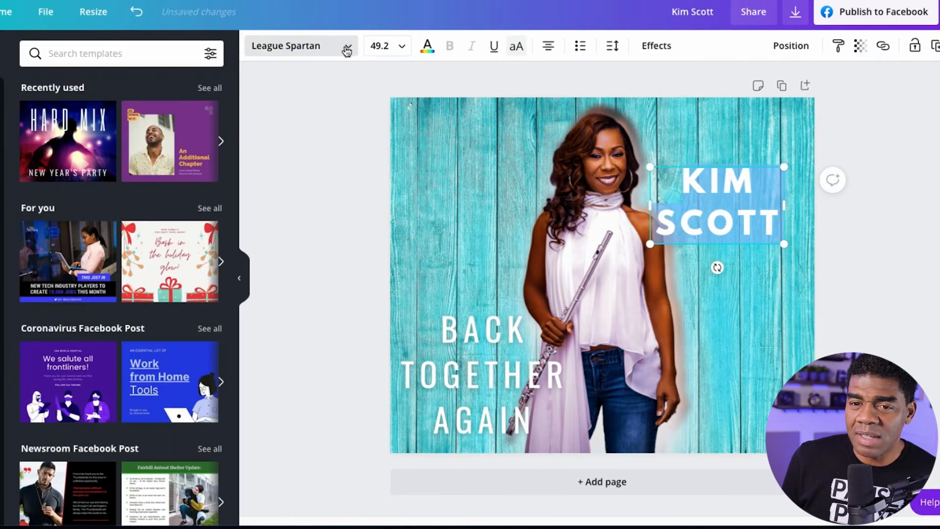
pyautogui.click(344, 47)
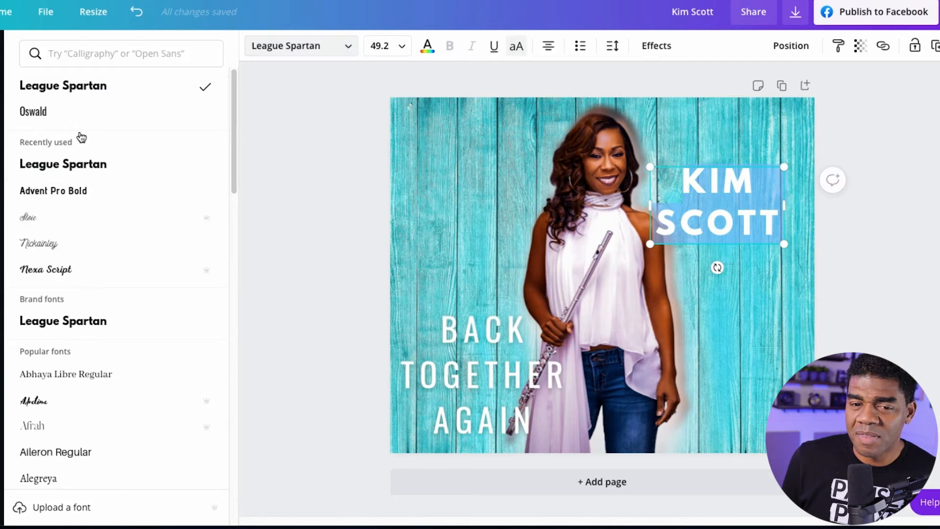
pyautogui.click(53, 120)
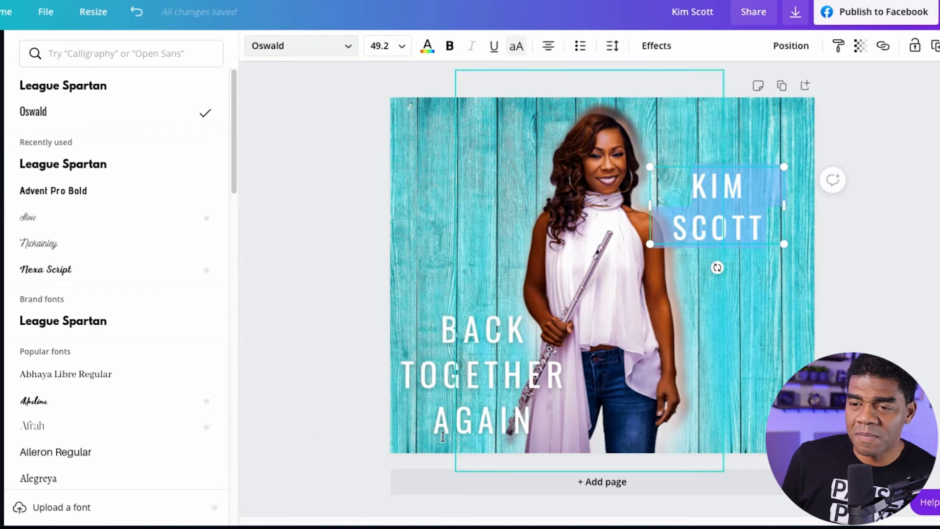
pyautogui.click(66, 451)
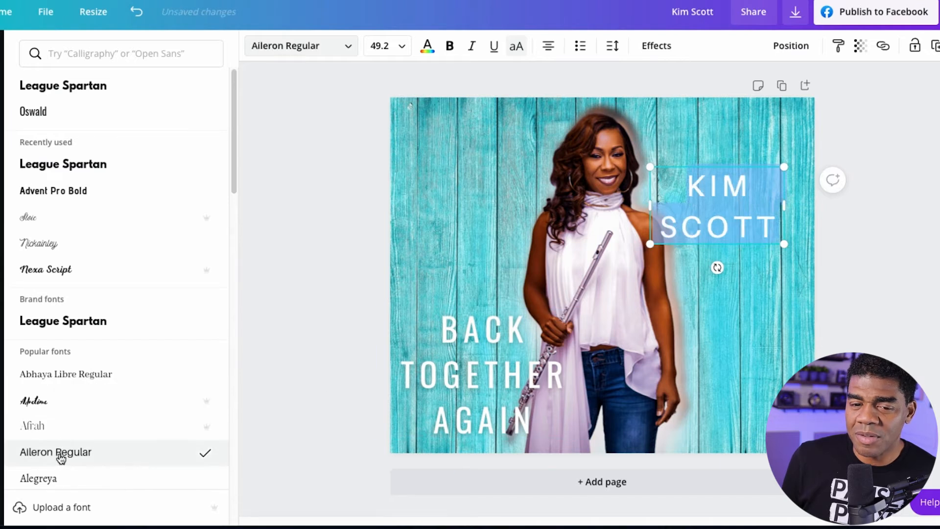
pyautogui.click(770, 209)
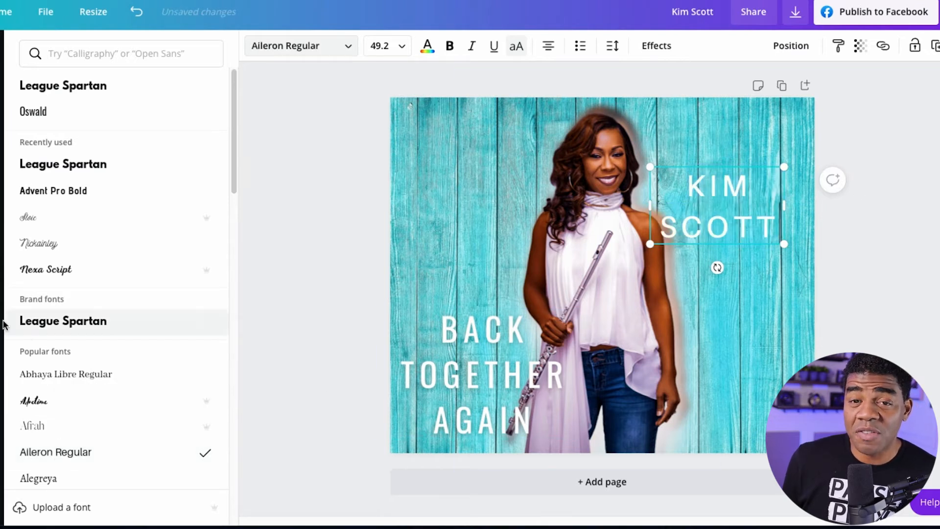
pyautogui.click(39, 113)
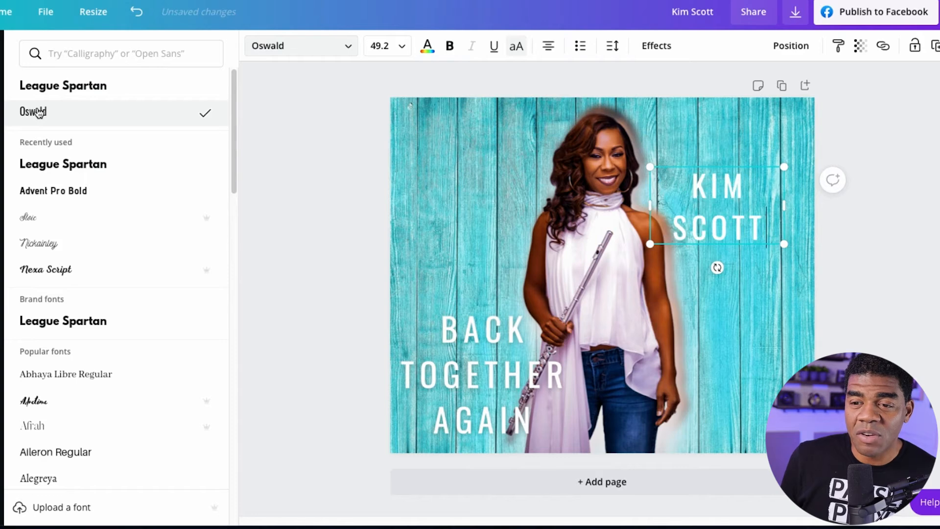
# Move the performer's name slightly up and toward the page's right edge, and shift her cutout slightly to the right.
pyautogui.moveTo(746, 177); pyautogui.dragTo(755, 180)
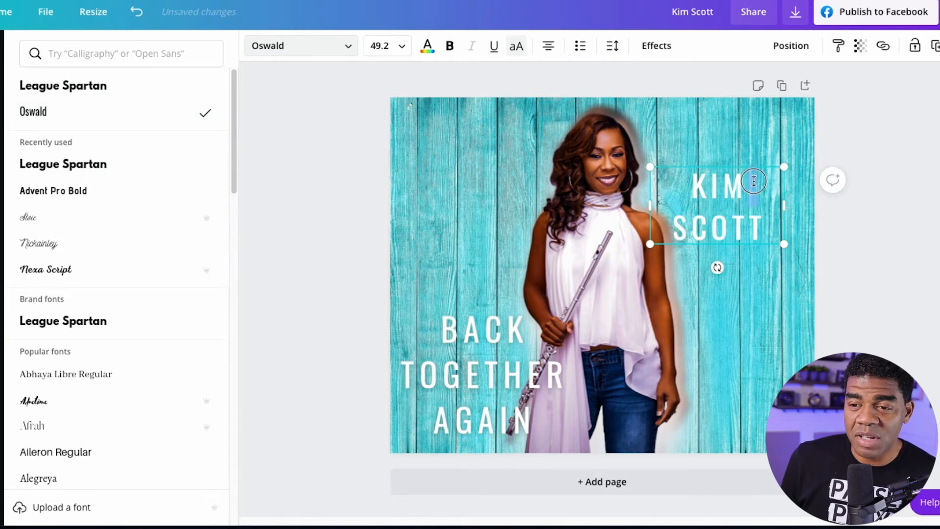
pyautogui.click(753, 146)
pyautogui.doubleClick(728, 183)
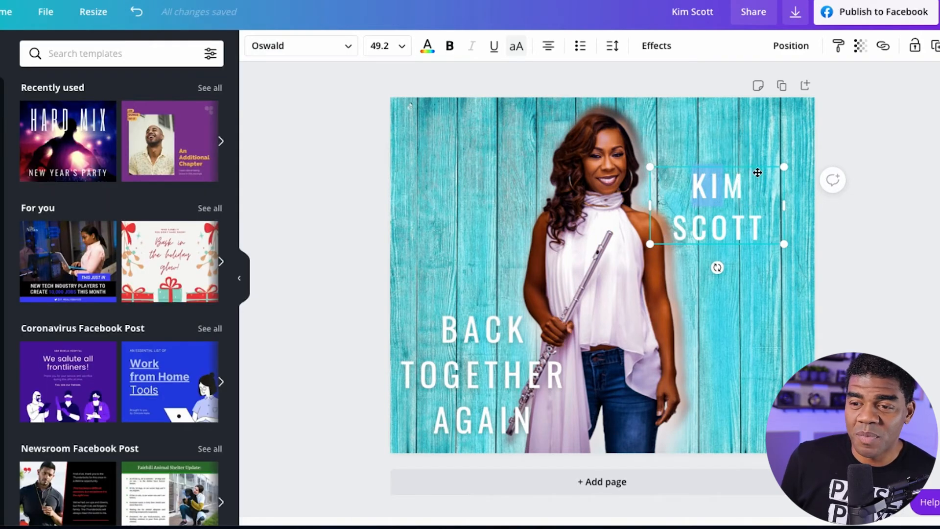
pyautogui.moveTo(747, 166)
pyautogui.mouseDown()
pyautogui.moveTo(762, 152)
pyautogui.moveTo(751, 153)
pyautogui.mouseUp()
pyautogui.click(748, 301)
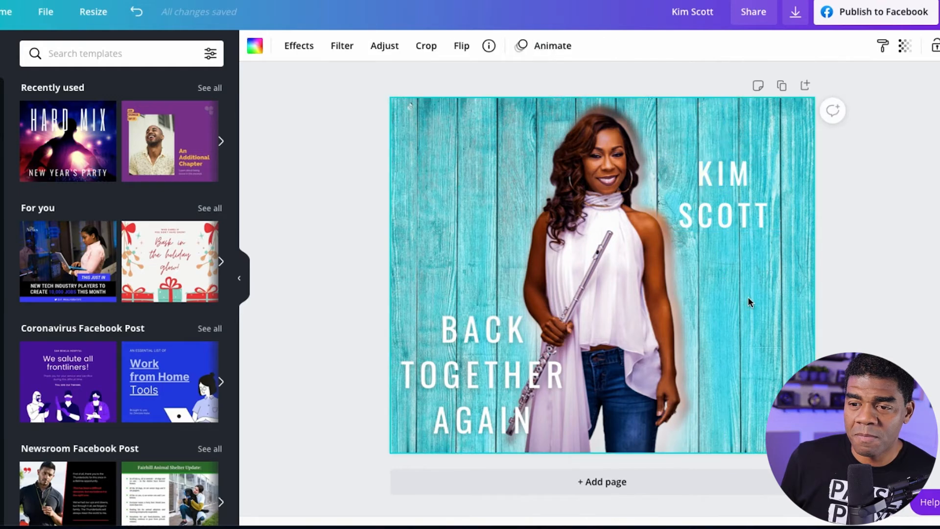
pyautogui.moveTo(658, 326); pyautogui.dragTo(664, 328)
pyautogui.click(774, 345)
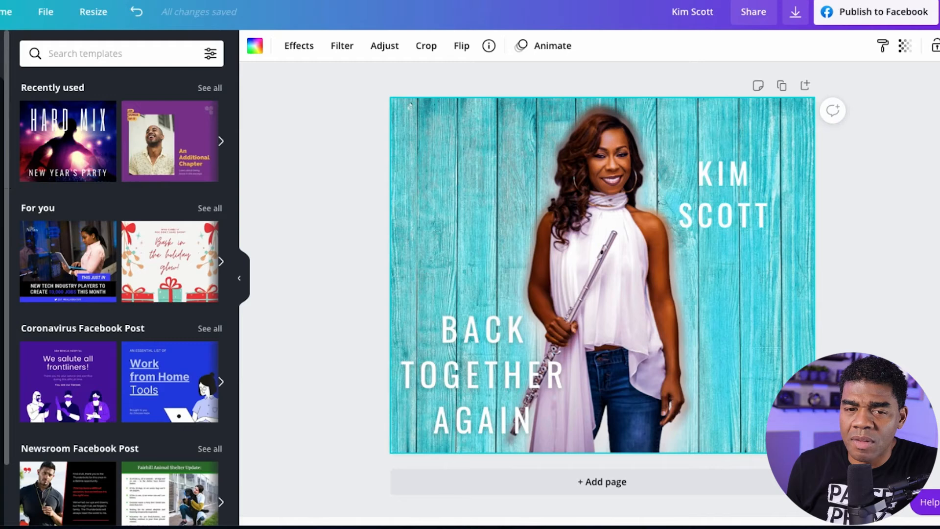
# Add the blue horizontal stripes graphic from the Lines elements and place it in the page's upper-left area.
pyautogui.click(1, 200)
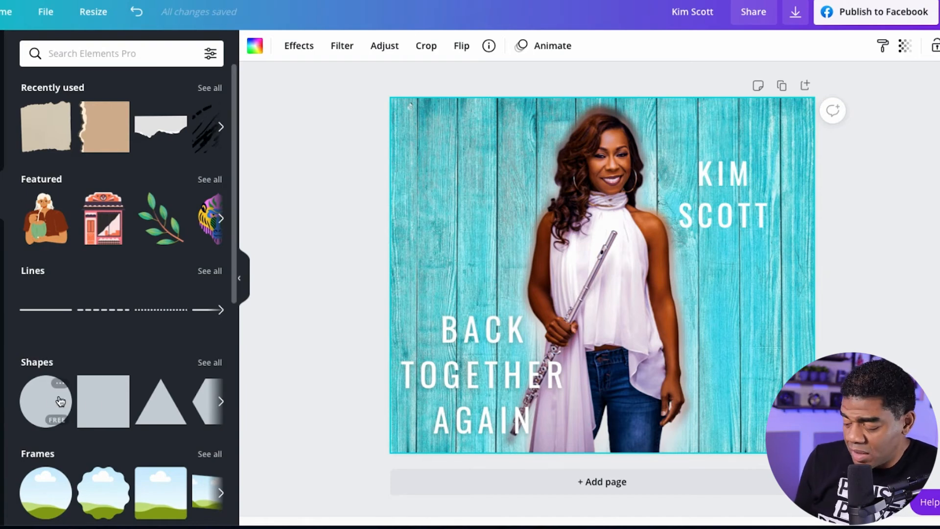
pyautogui.click(210, 271)
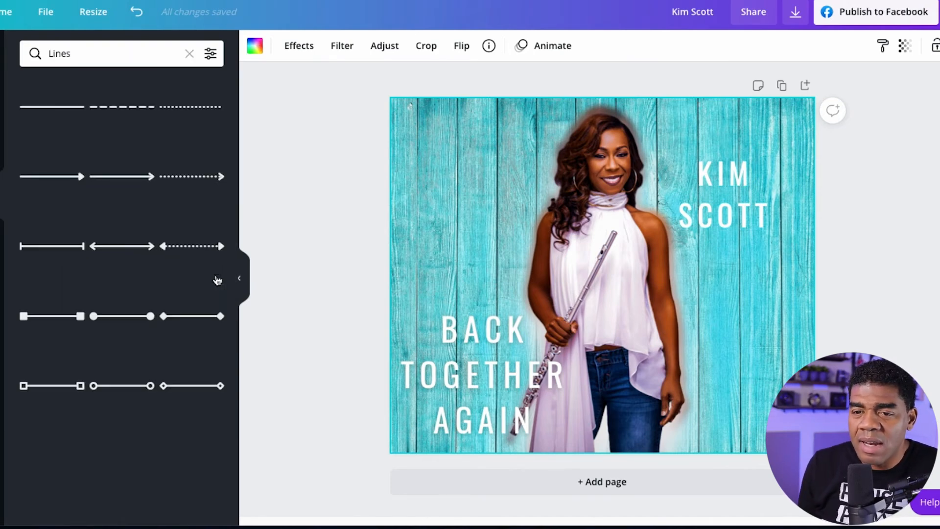
pyautogui.scroll(-10, 136, 313)
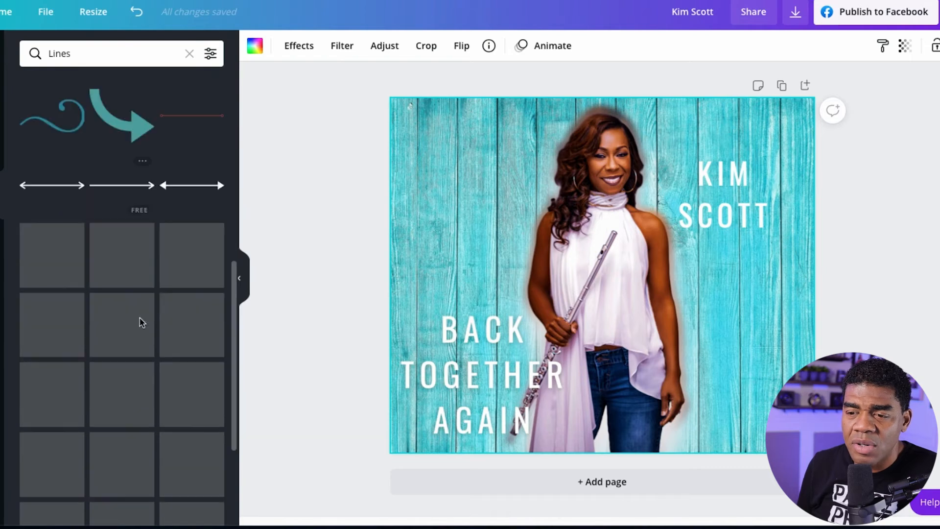
pyautogui.scroll(-10, 146, 333)
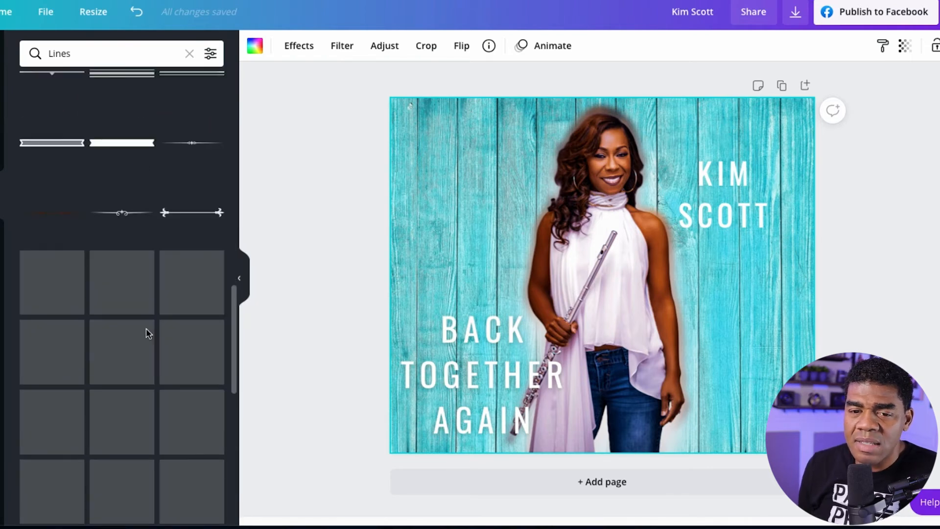
pyautogui.scroll(-2, 148, 328)
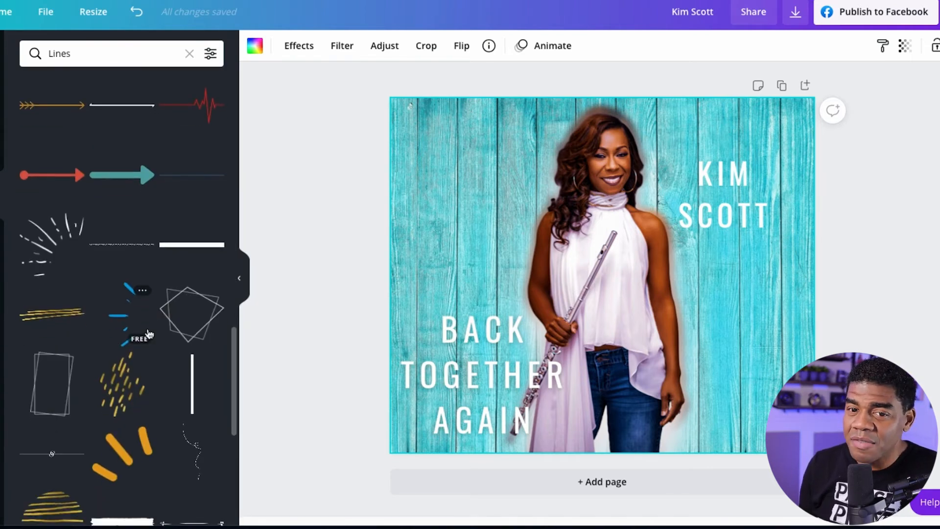
pyautogui.scroll(-1, 150, 334)
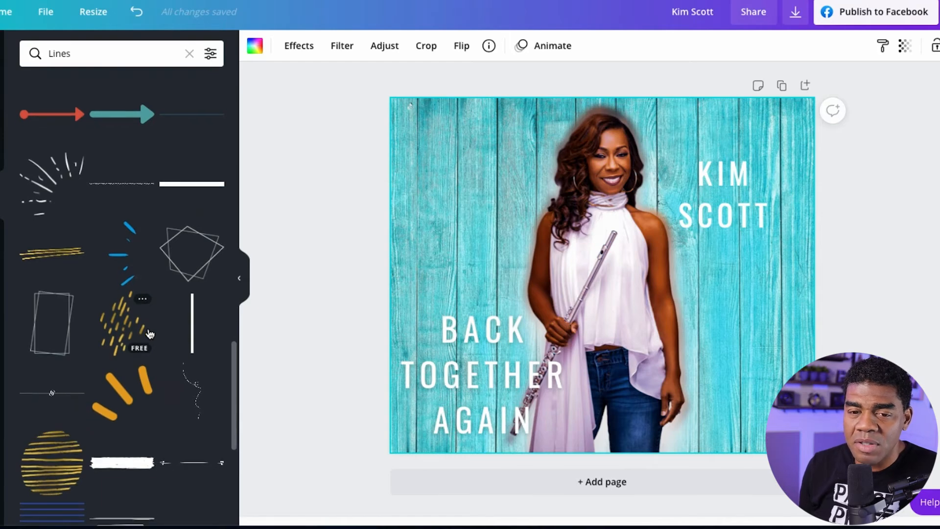
pyautogui.scroll(-3, 149, 334)
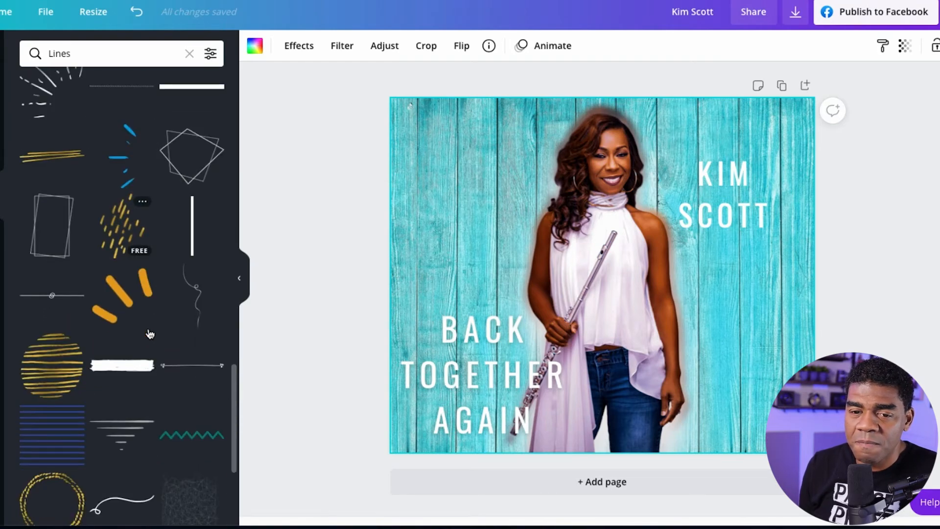
pyautogui.scroll(-2, 150, 334)
pyautogui.scroll(-2, 113, 326)
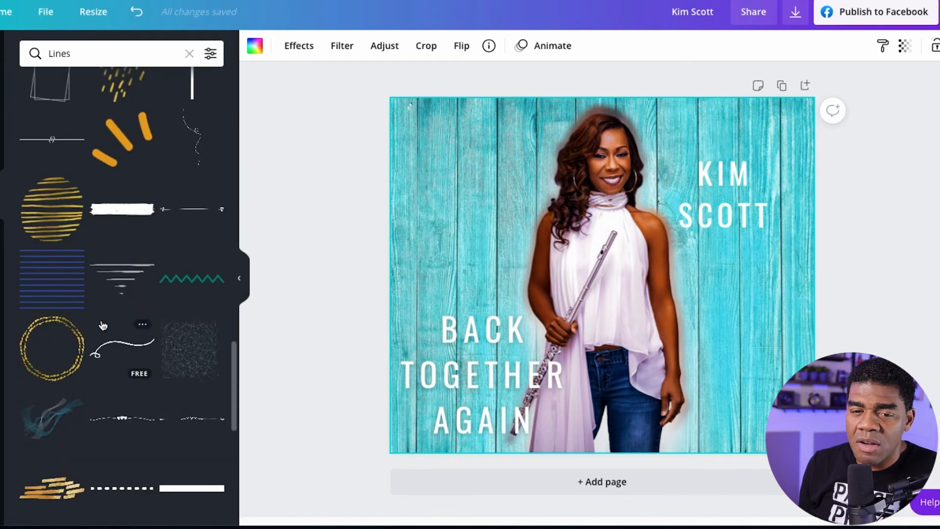
pyautogui.moveTo(51, 274); pyautogui.dragTo(574, 154)
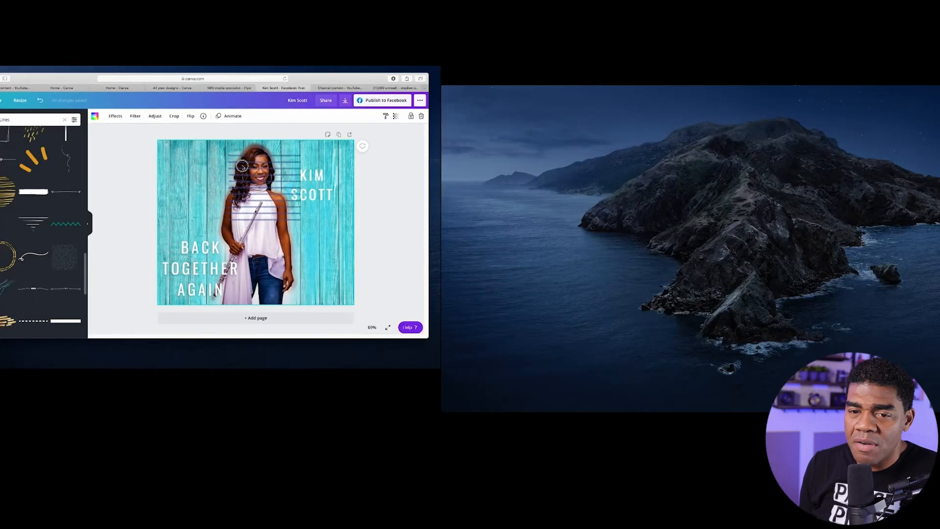
pyautogui.moveTo(242, 166); pyautogui.dragTo(187, 157)
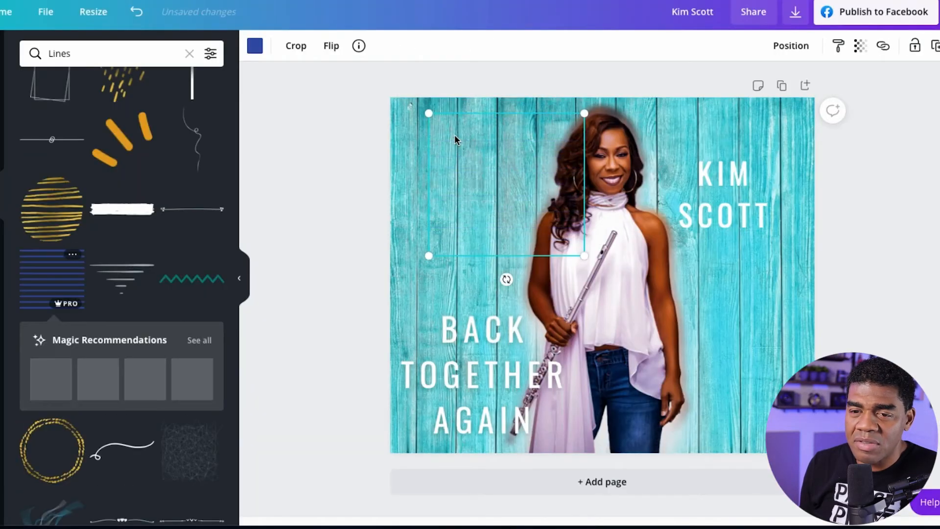
# Enlarge the stripes graphic from the page's top-left corner until it spans the full width and covers the page.
pyautogui.moveTo(585, 255); pyautogui.dragTo(801, 449)
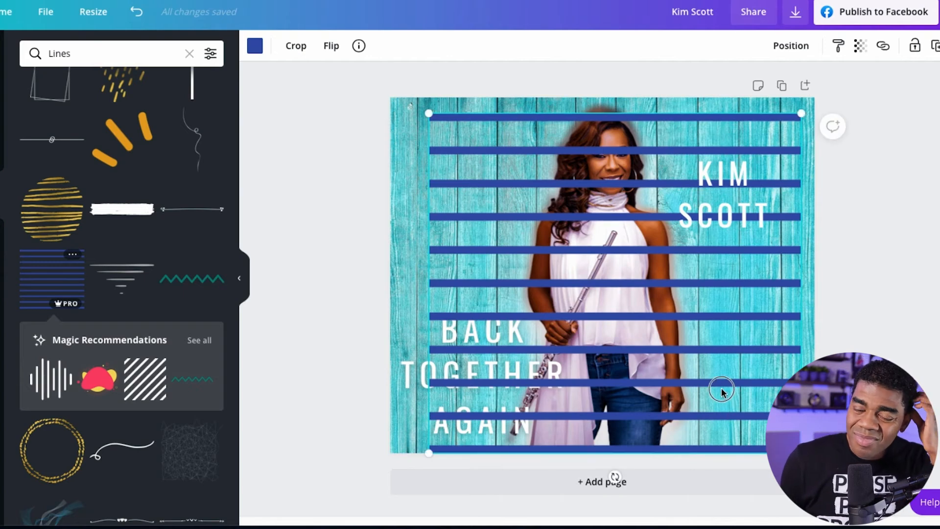
pyautogui.moveTo(722, 390); pyautogui.dragTo(683, 374)
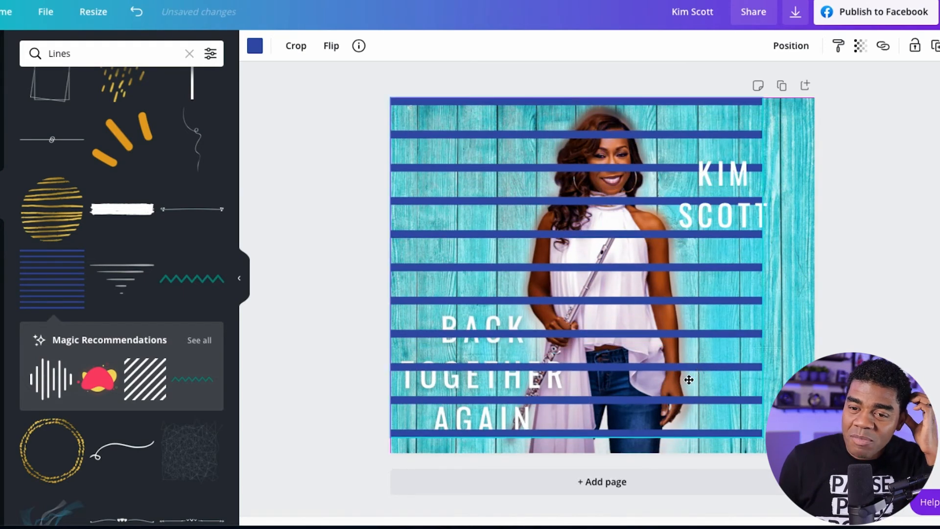
pyautogui.moveTo(763, 437); pyautogui.dragTo(814, 485)
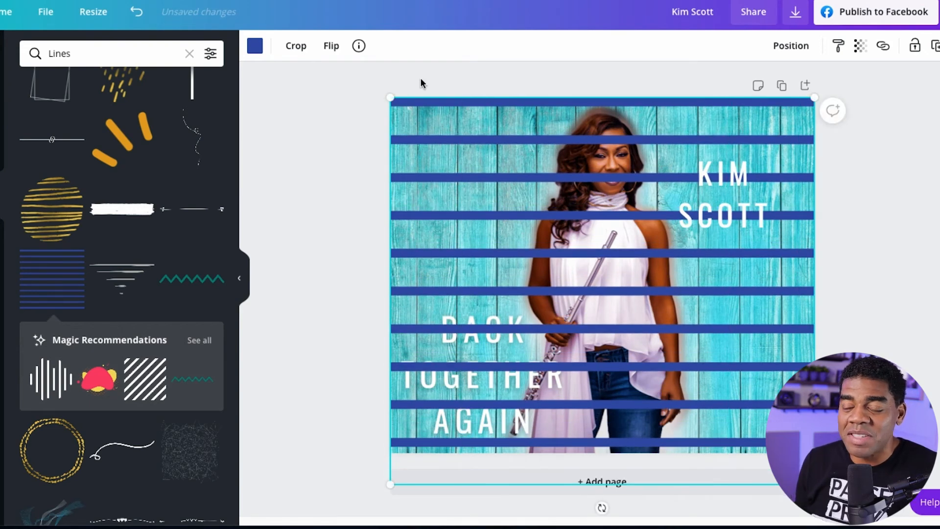
# Recolor the stripes graphic white and set its transparency to 19.
pyautogui.click(255, 46)
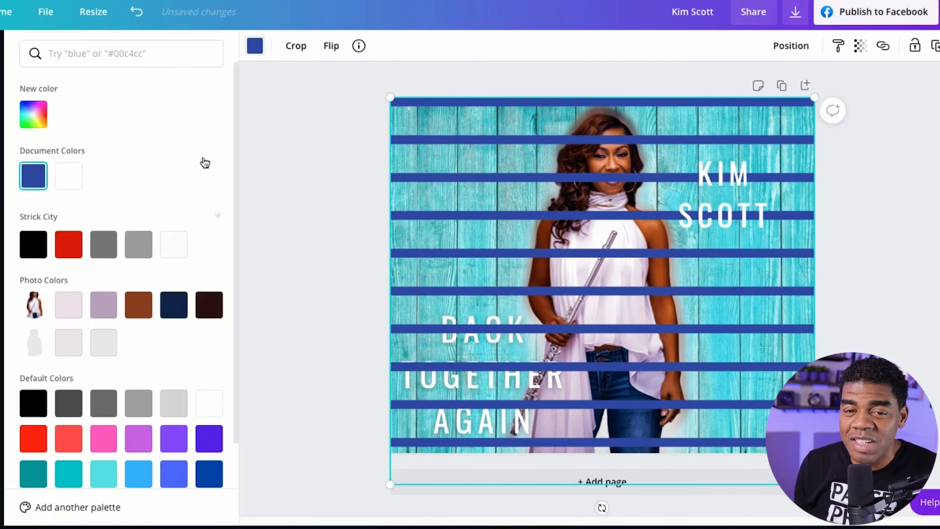
pyautogui.click(68, 176)
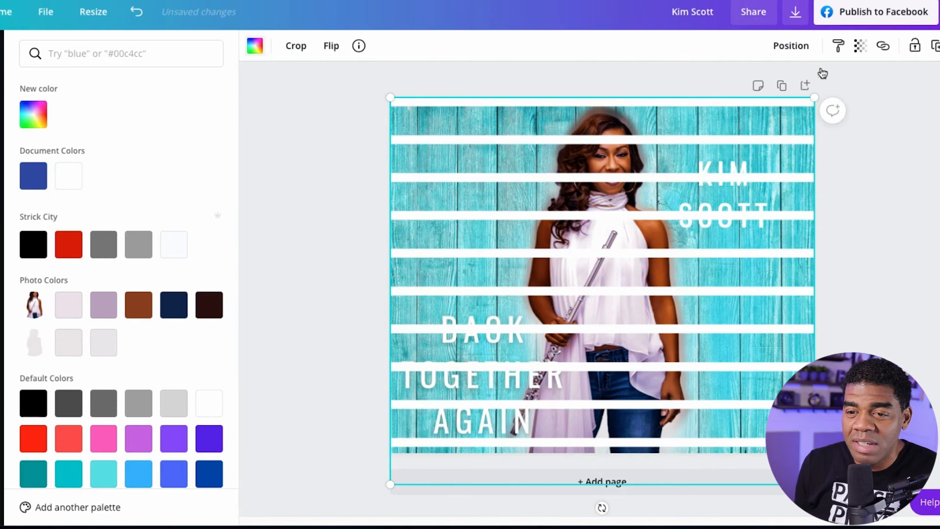
pyautogui.click(860, 44)
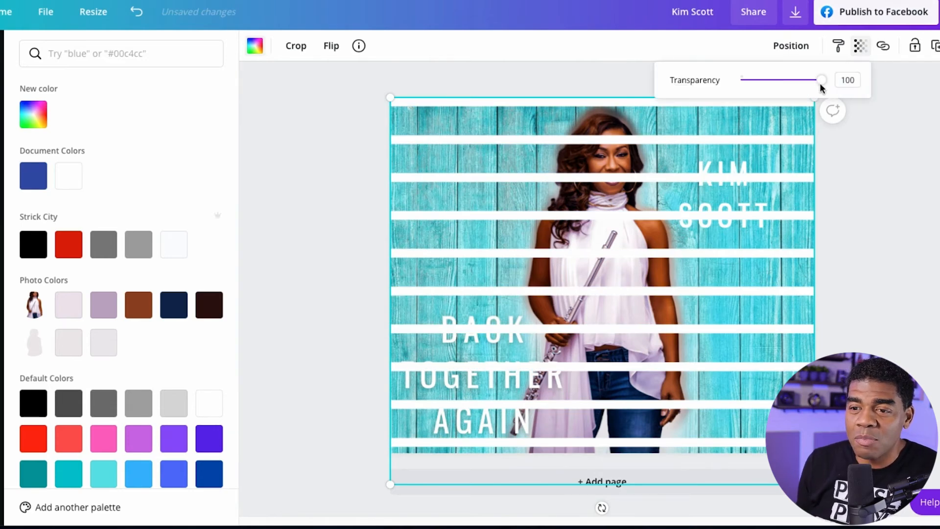
pyautogui.moveTo(819, 87); pyautogui.dragTo(757, 90)
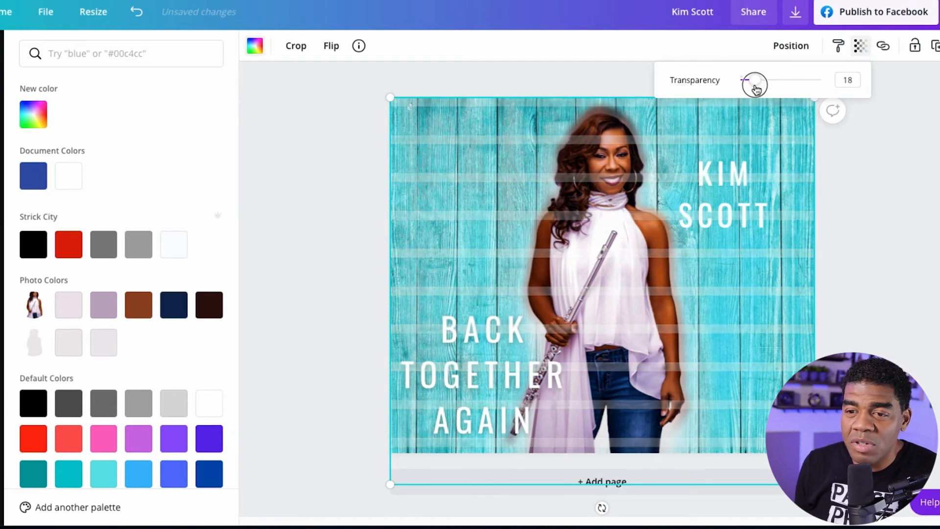
# Try sending the stripes graphic to the back, behind the performer and the text.
pyautogui.click(790, 54)
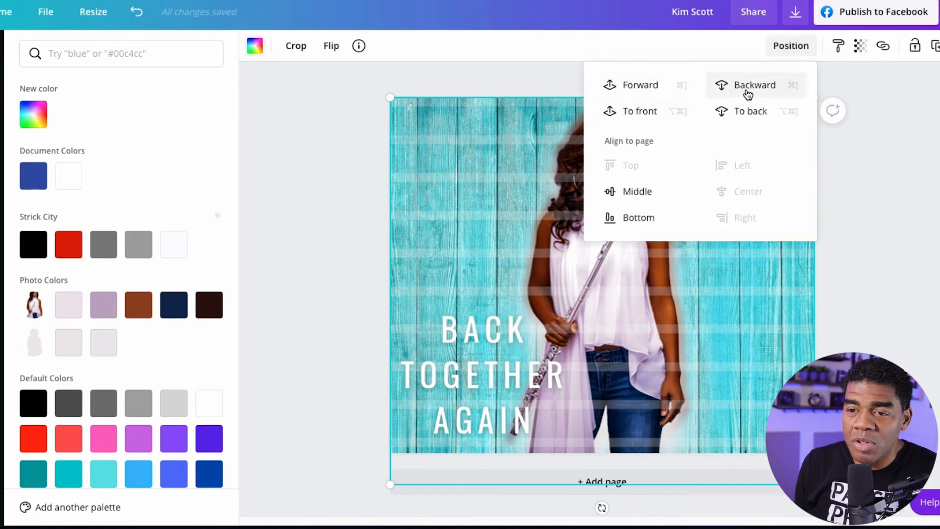
pyautogui.click(754, 111)
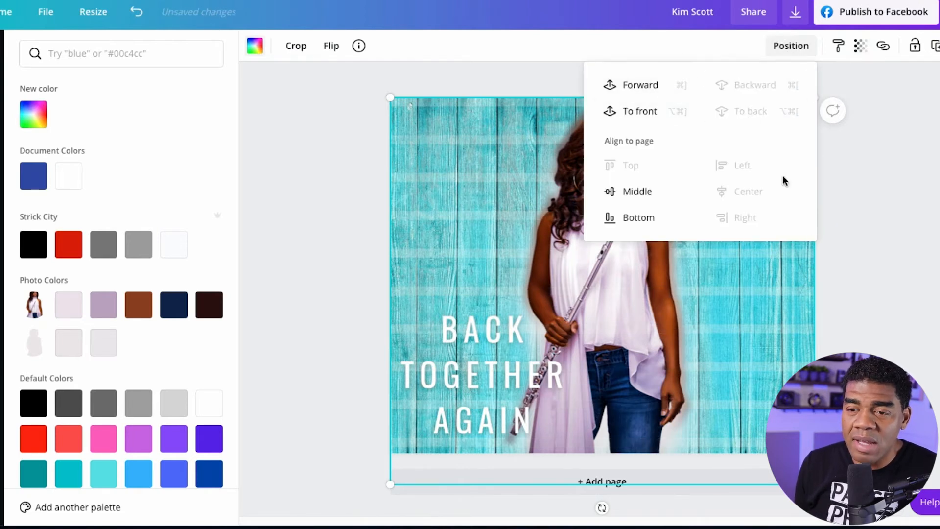
pyautogui.click(857, 302)
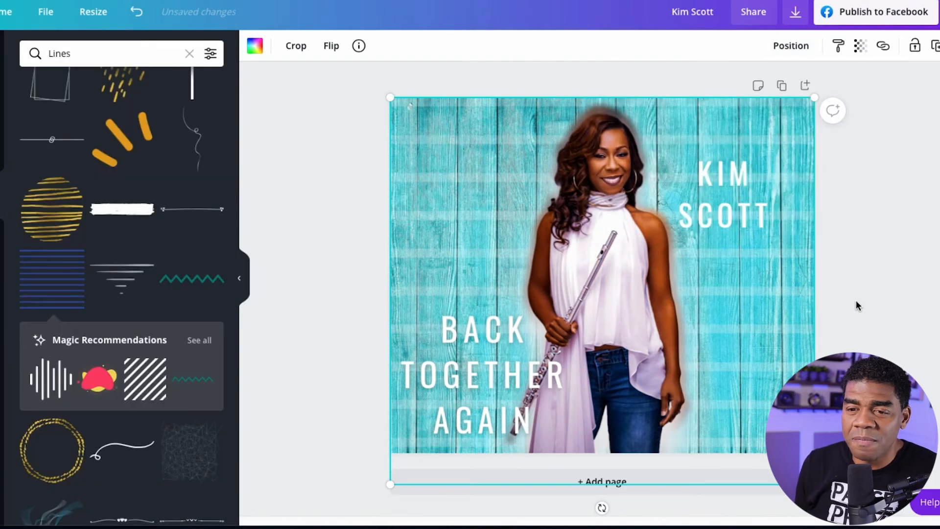
# Undo the stripes graphic's last layer change and delete the graphic from the page.
pyautogui.click(141, 16)
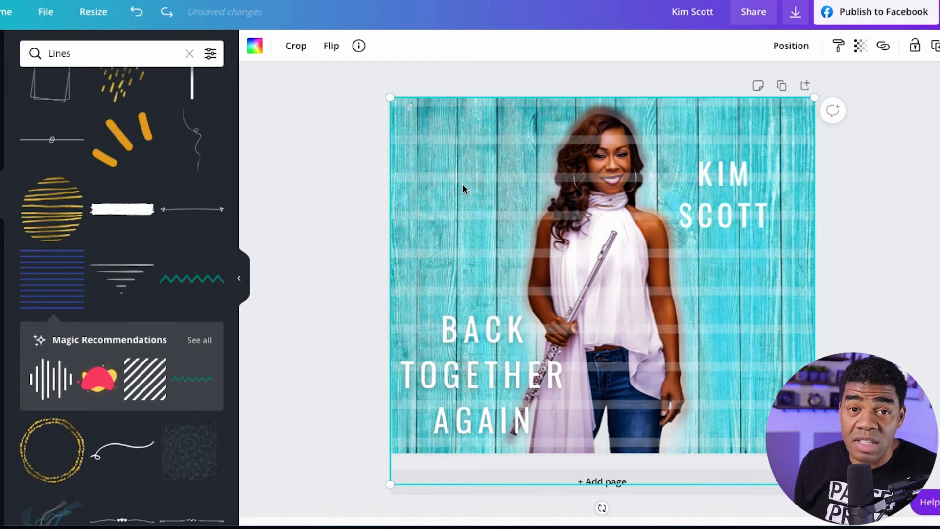
pyautogui.press('Delete')
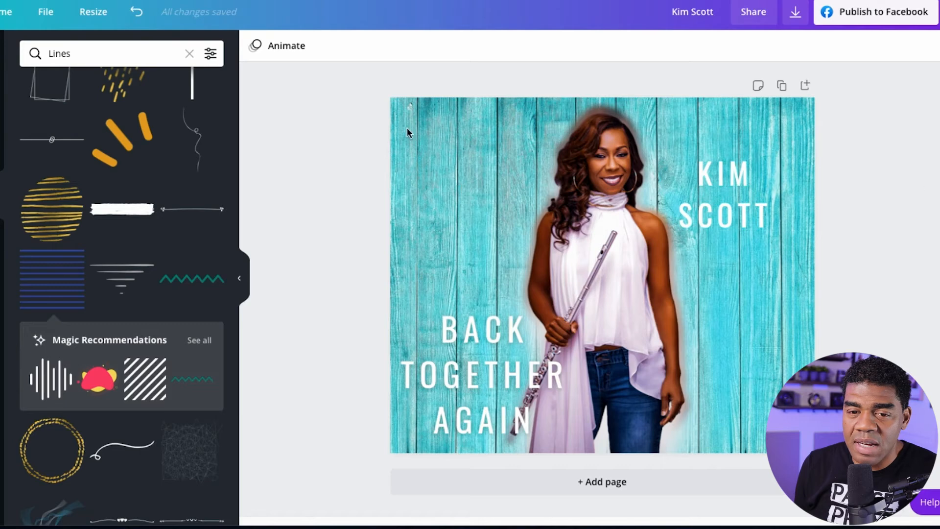
# Browse the line graphics for another decorative pattern that could cover the background.
pyautogui.scroll(-5, 88, 229)
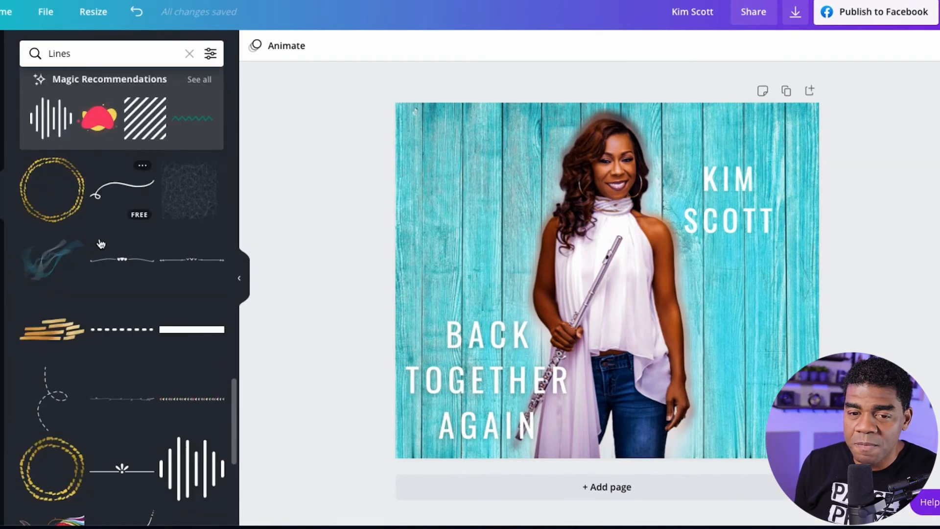
pyautogui.scroll(-1, 102, 243)
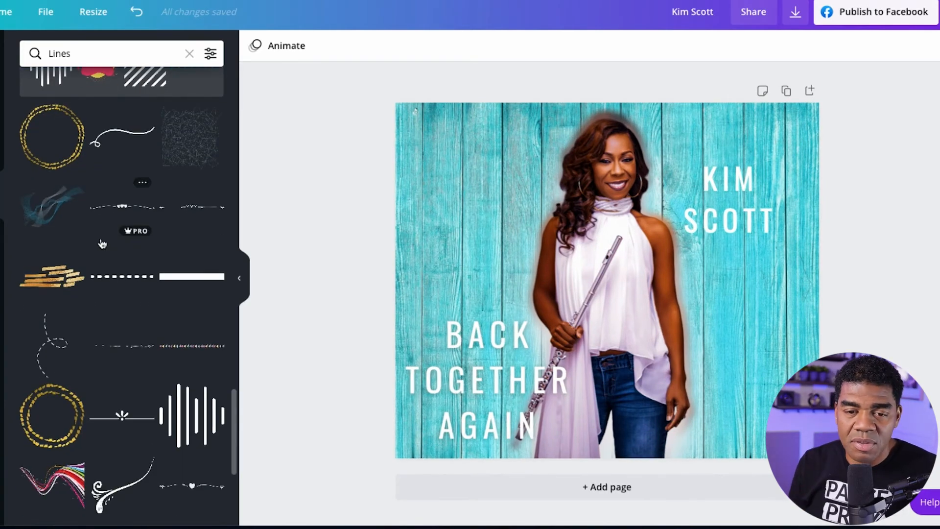
pyautogui.scroll(-7, 101, 243)
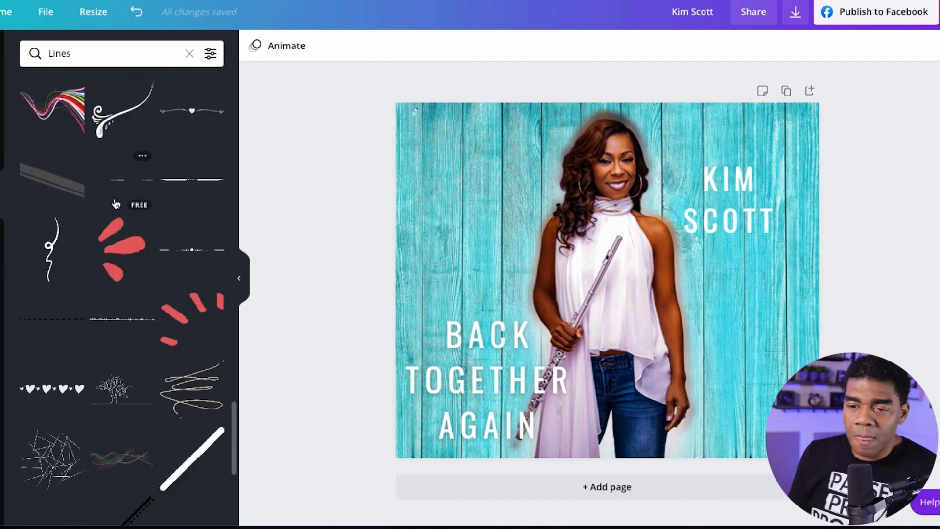
pyautogui.scroll(4, 115, 203)
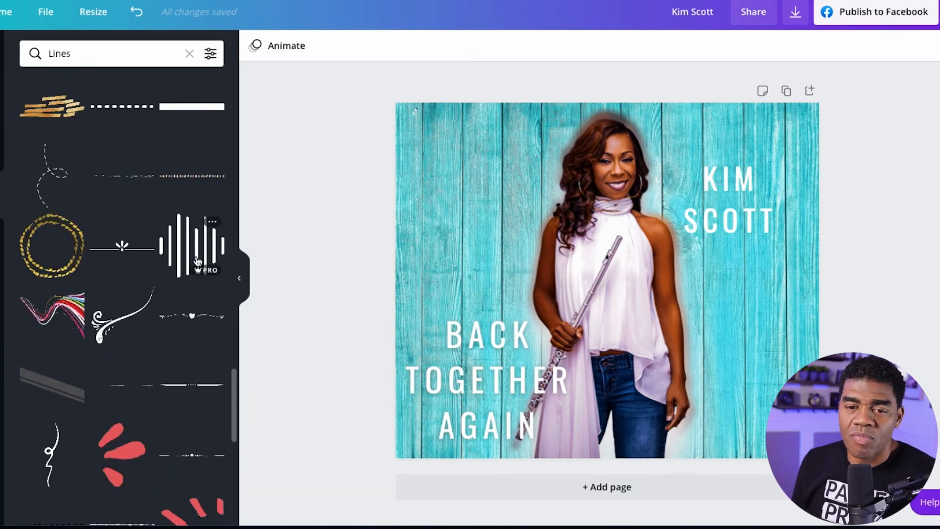
pyautogui.scroll(-10, 173, 293)
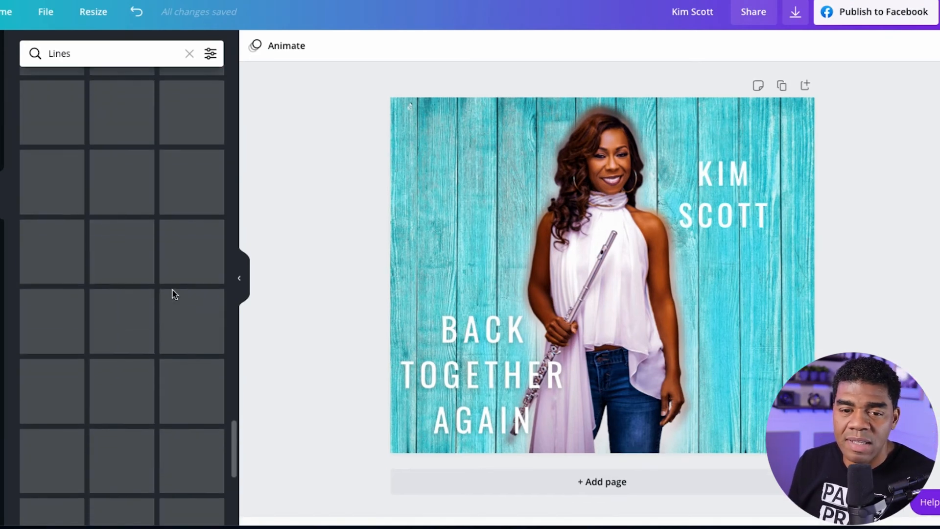
pyautogui.scroll(-15, 173, 290)
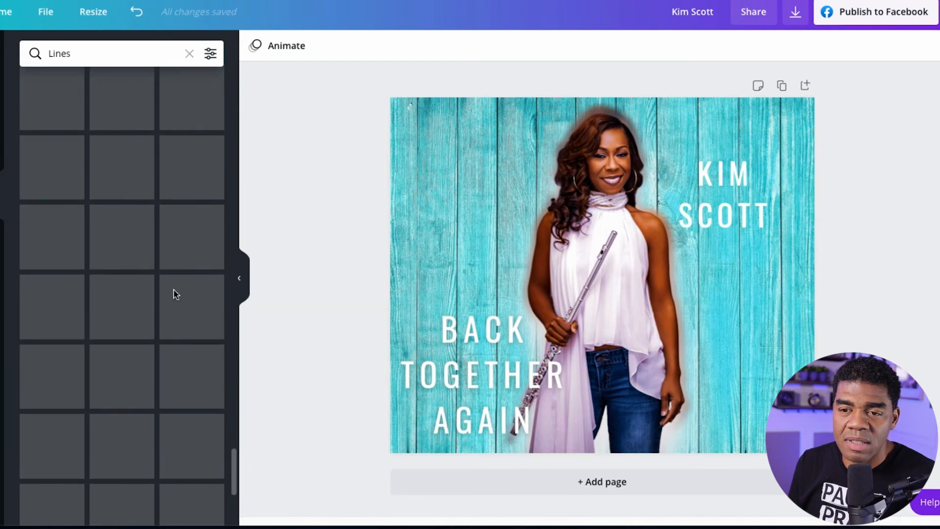
pyautogui.scroll(-3, 176, 294)
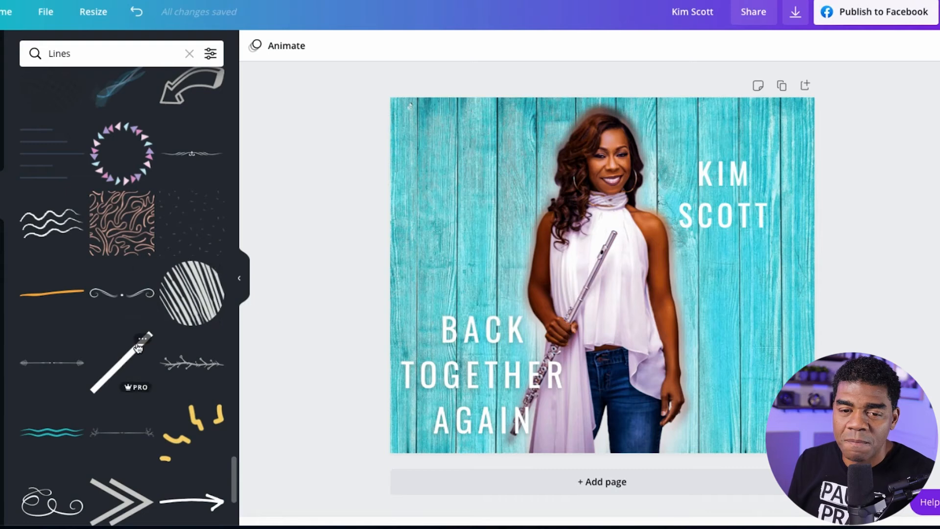
pyautogui.scroll(-1, 142, 347)
pyautogui.scroll(-2, 144, 343)
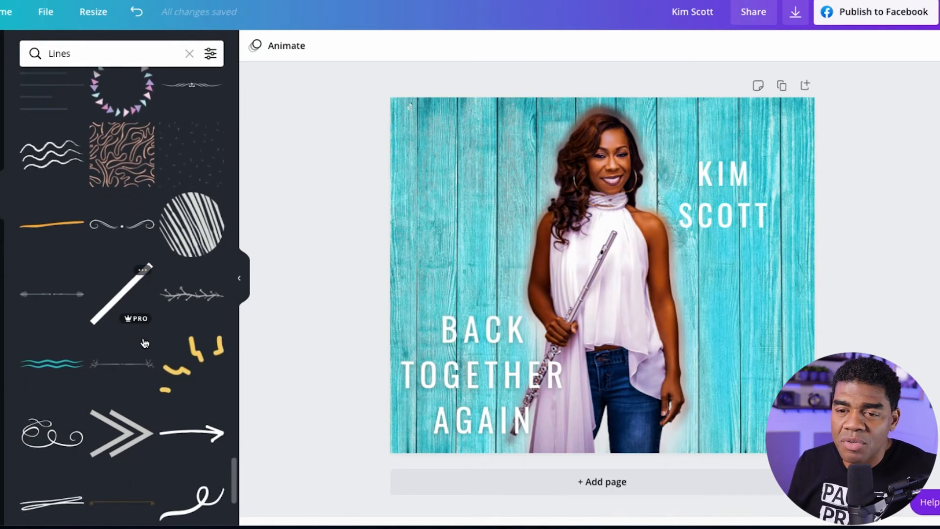
pyautogui.scroll(-2, 146, 343)
pyautogui.scroll(4, 142, 338)
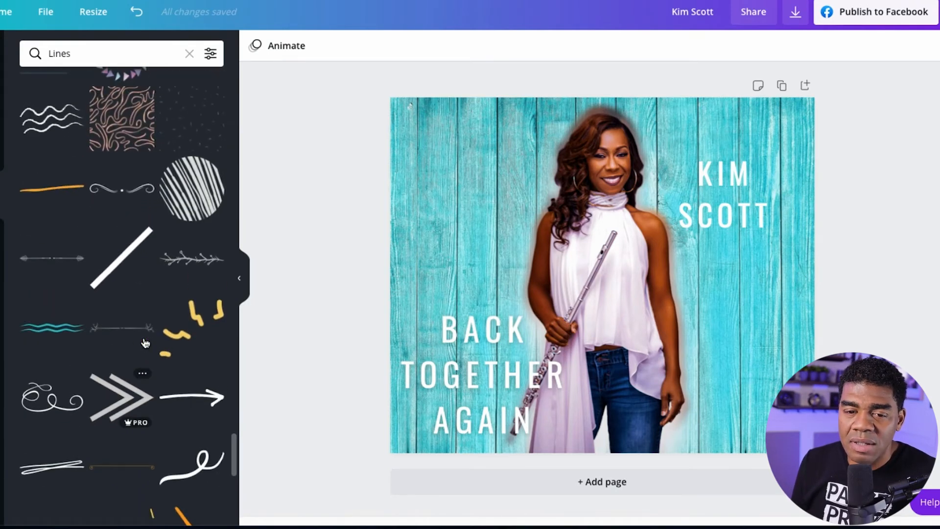
pyautogui.scroll(-6, 134, 268)
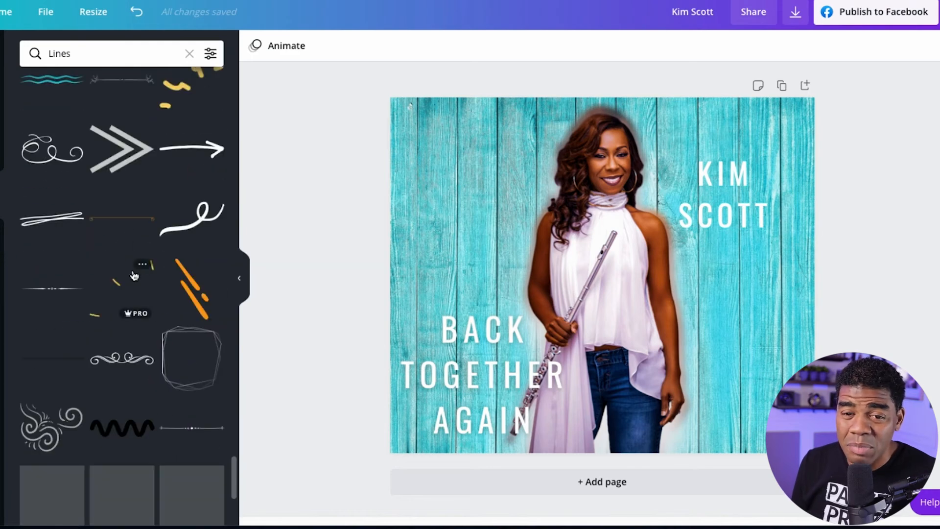
pyautogui.scroll(5, 135, 275)
pyautogui.scroll(3, 134, 276)
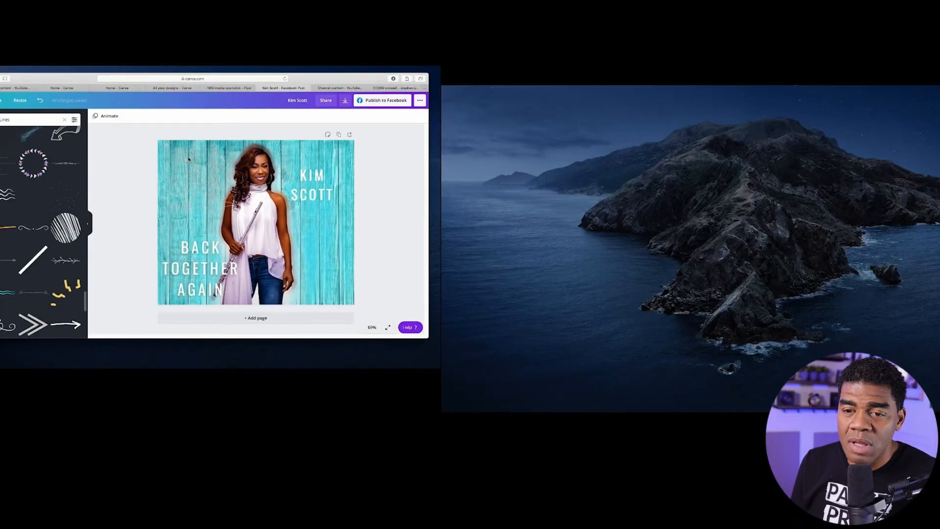
# Add the pink curvy-lines graphic at the page's top-left corner and enlarge it until it covers the whole page.
pyautogui.moveTo(189, 159)
pyautogui.mouseDown()
pyautogui.moveTo(194, 181)
pyautogui.moveTo(180, 153)
pyautogui.mouseUp()
pyautogui.moveTo(438, 124); pyautogui.dragTo(430, 133)
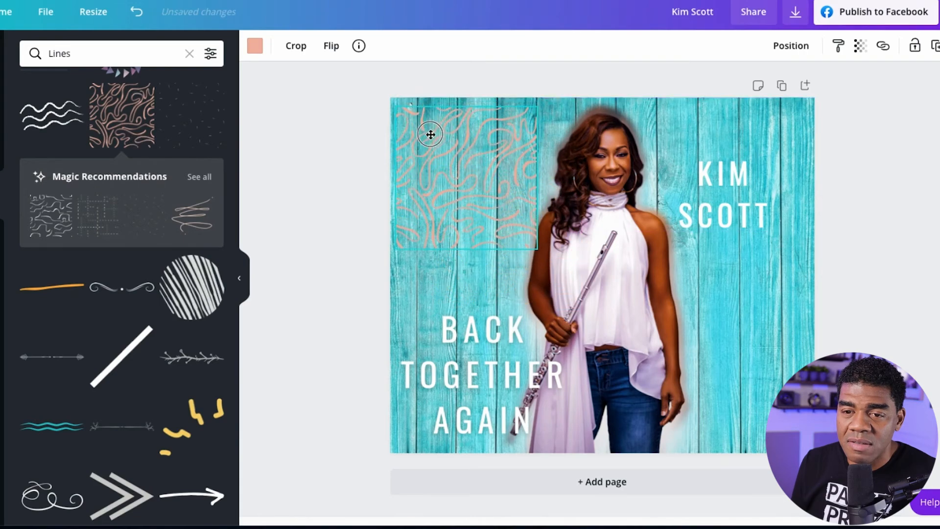
pyautogui.moveTo(535, 248); pyautogui.dragTo(826, 518)
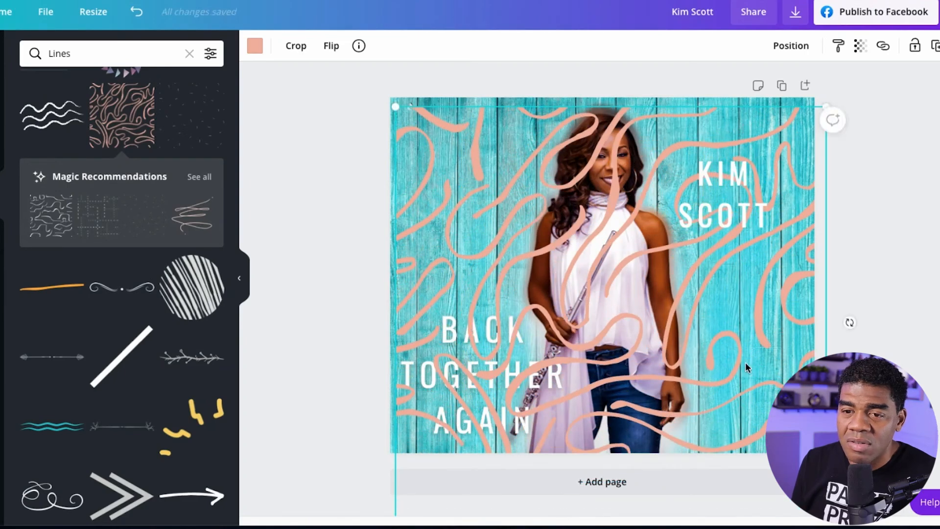
pyautogui.moveTo(746, 367); pyautogui.dragTo(745, 353)
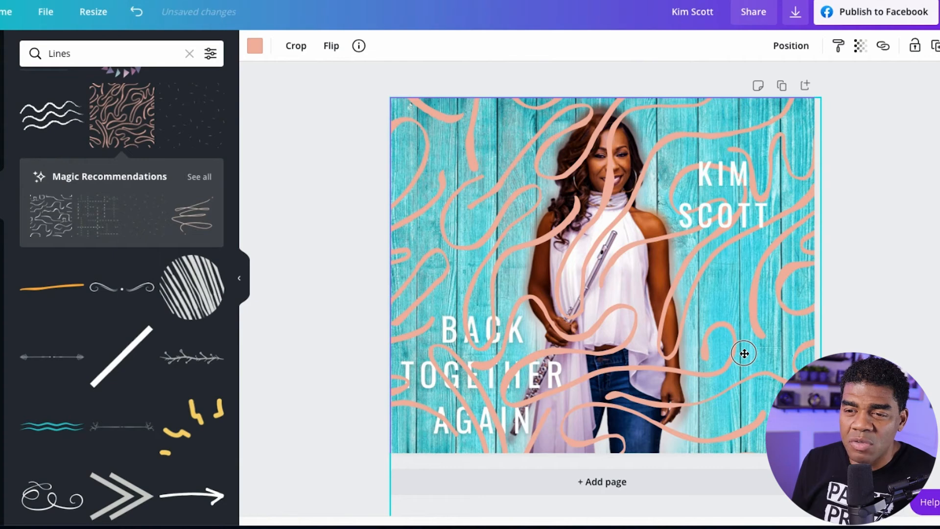
# Set the curvy-lines graphic's transparency to 42.
pyautogui.click(789, 49)
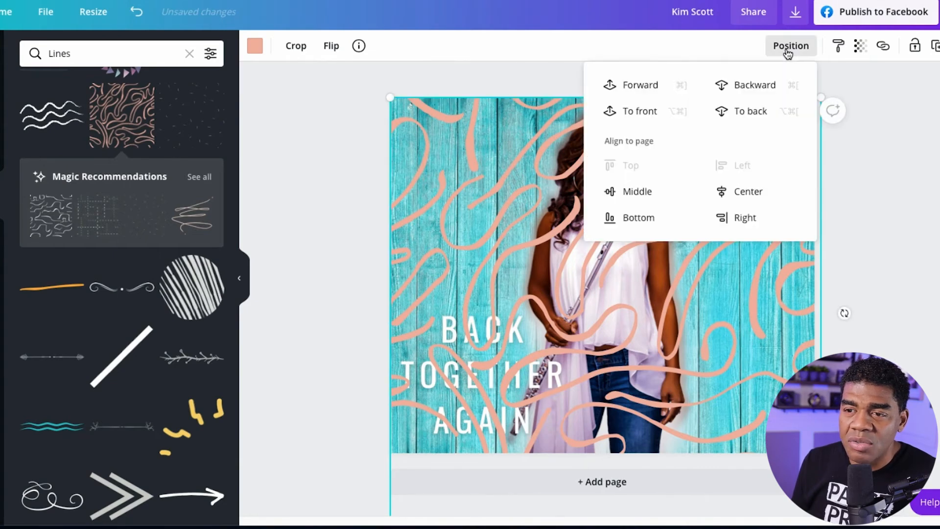
pyautogui.click(868, 66)
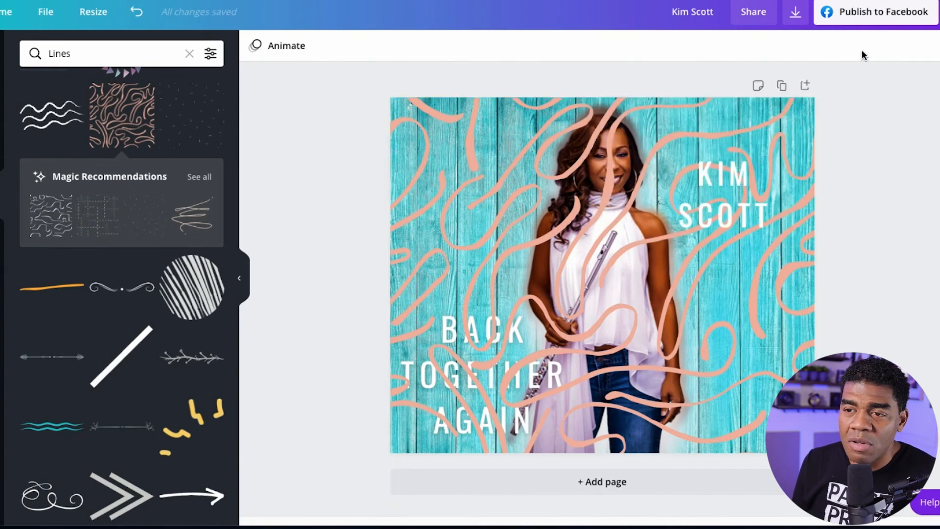
pyautogui.click(765, 169)
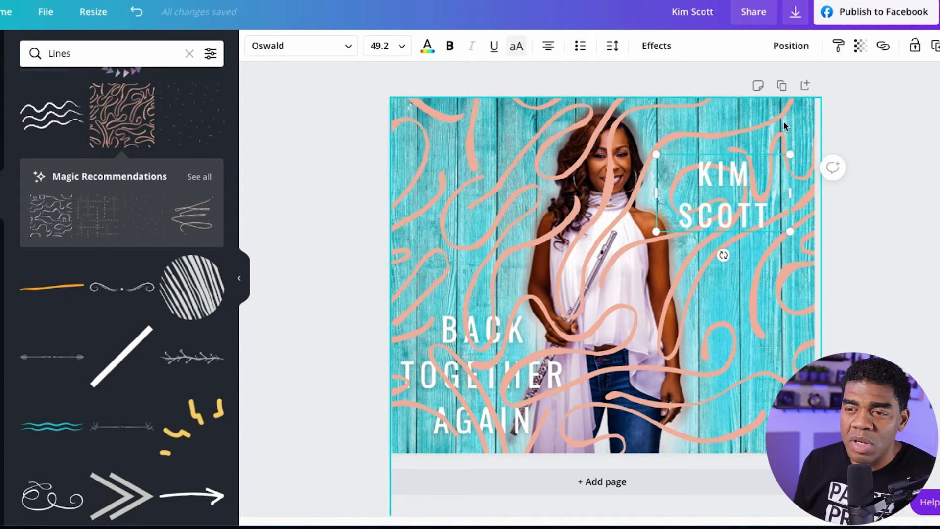
pyautogui.click(785, 126)
pyautogui.click(860, 46)
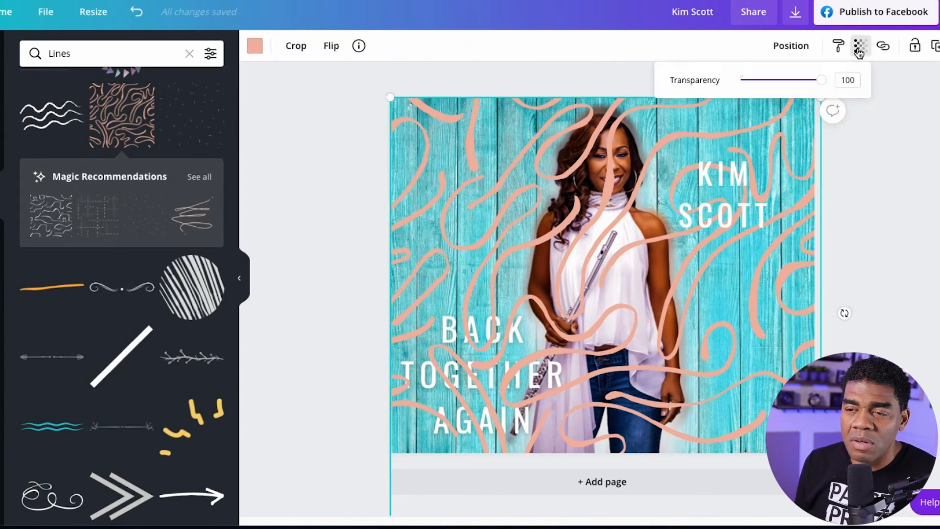
pyautogui.moveTo(824, 83); pyautogui.dragTo(777, 87)
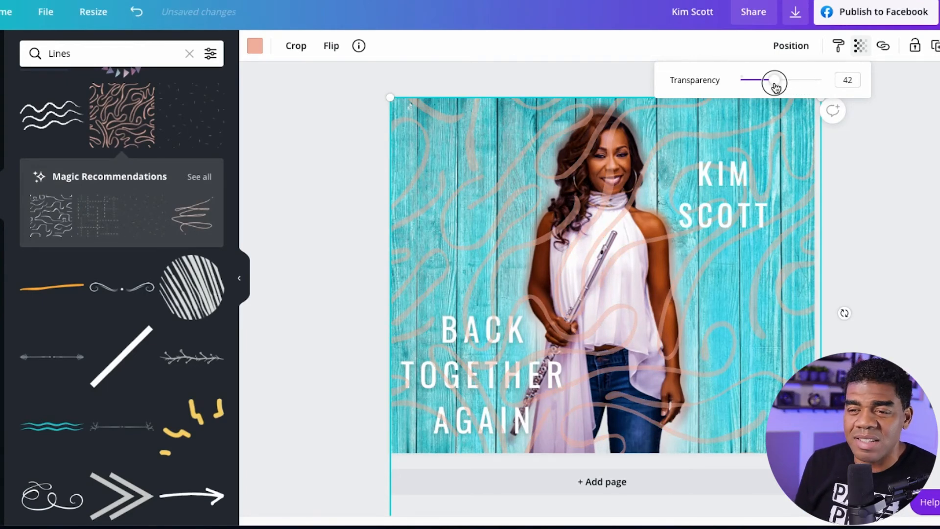
# Send the curvy-lines graphic to the back, behind the performer and the text.
pyautogui.click(792, 46)
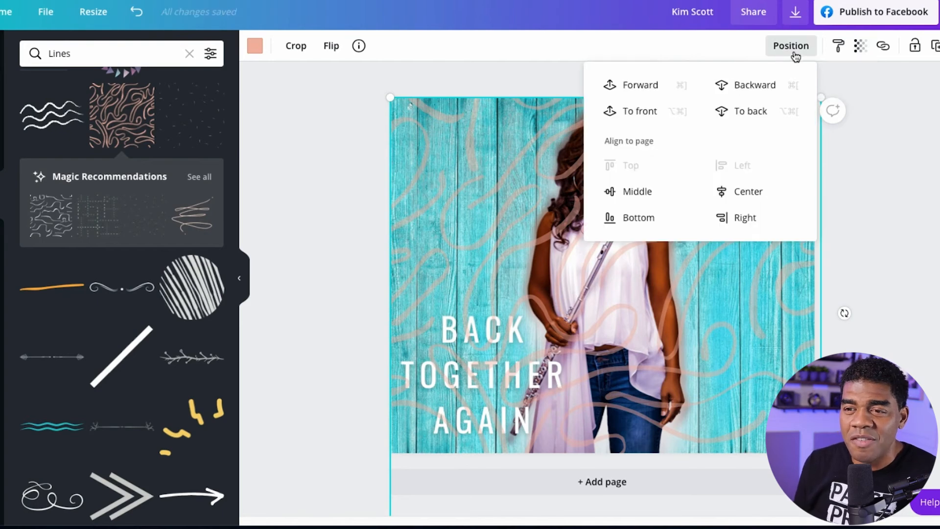
pyautogui.click(752, 112)
pyautogui.click(865, 287)
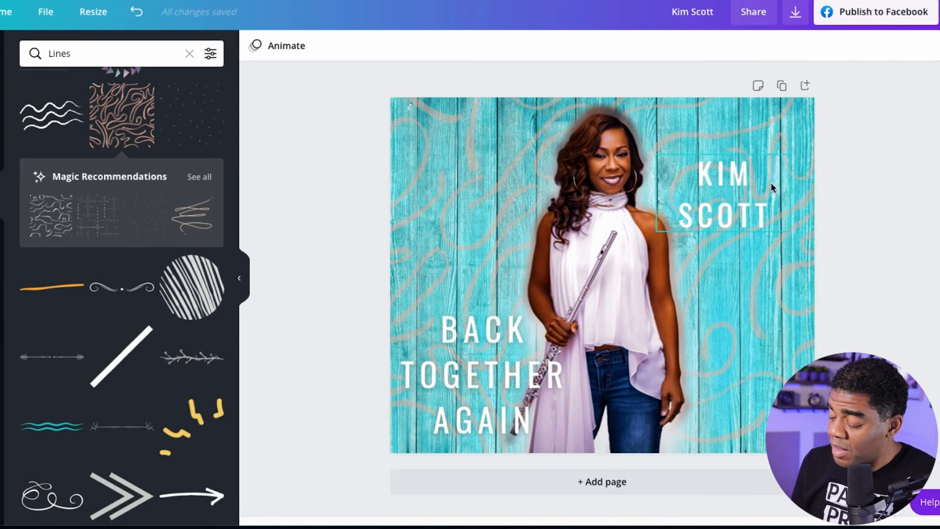
# Apply the Lift effect with an intensity of 96 to the performer's name text.
pyautogui.click(755, 185)
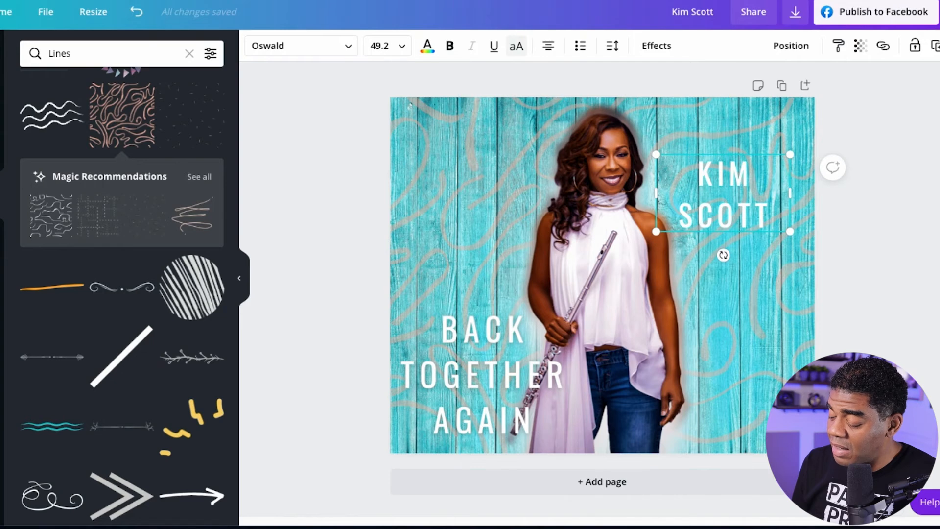
pyautogui.click(656, 43)
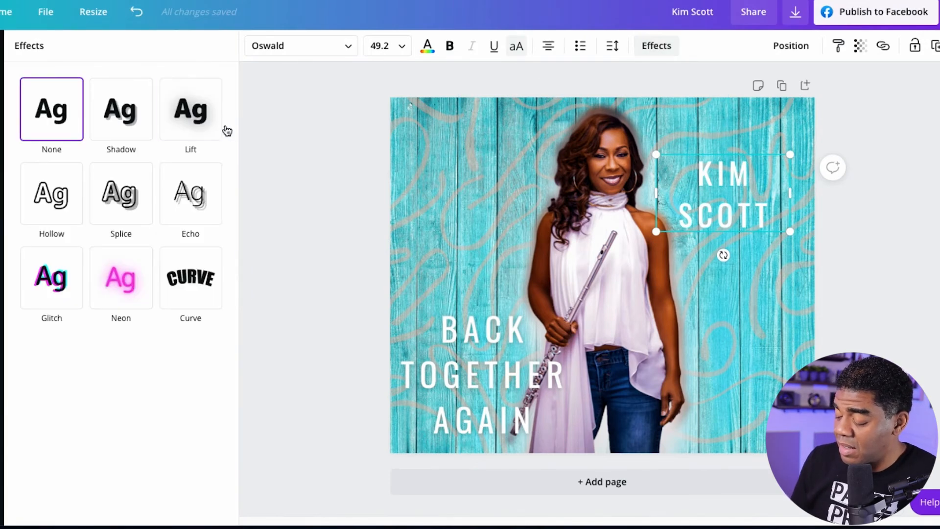
pyautogui.click(200, 125)
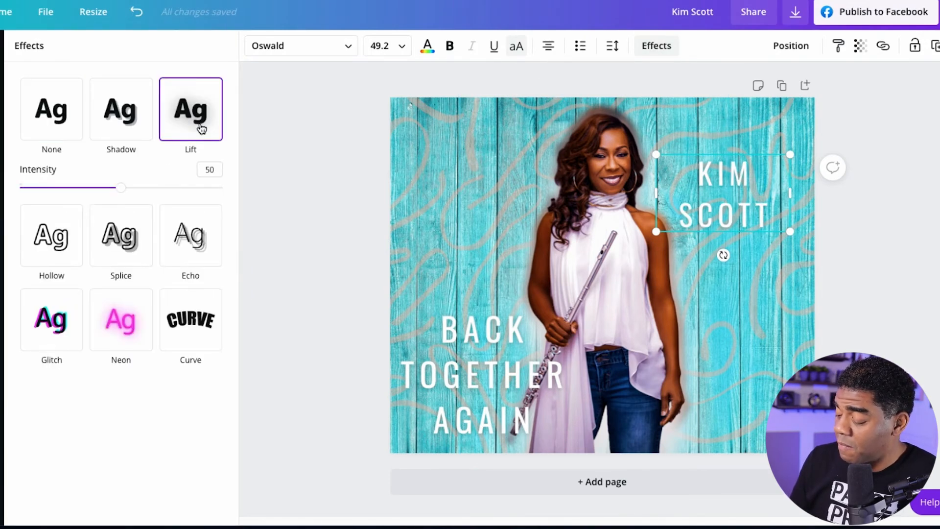
pyautogui.moveTo(121, 187); pyautogui.dragTo(215, 193)
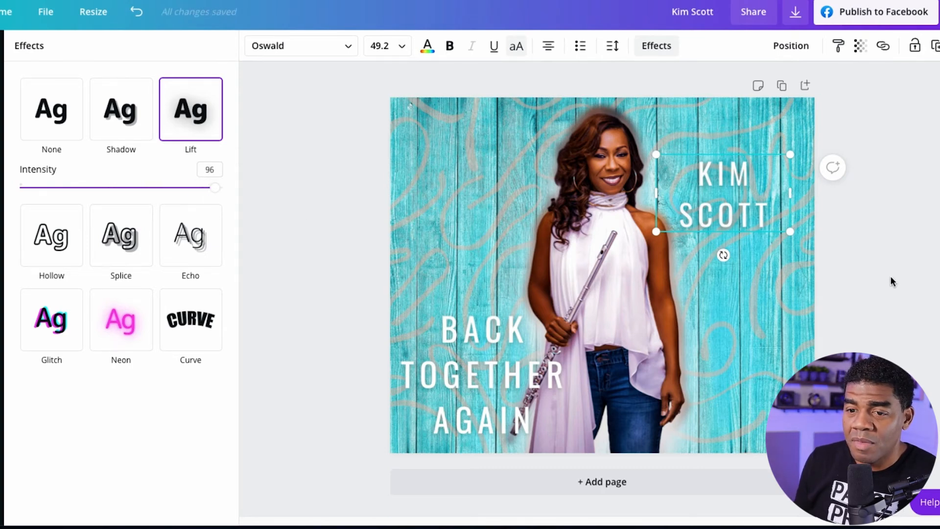
pyautogui.click(872, 280)
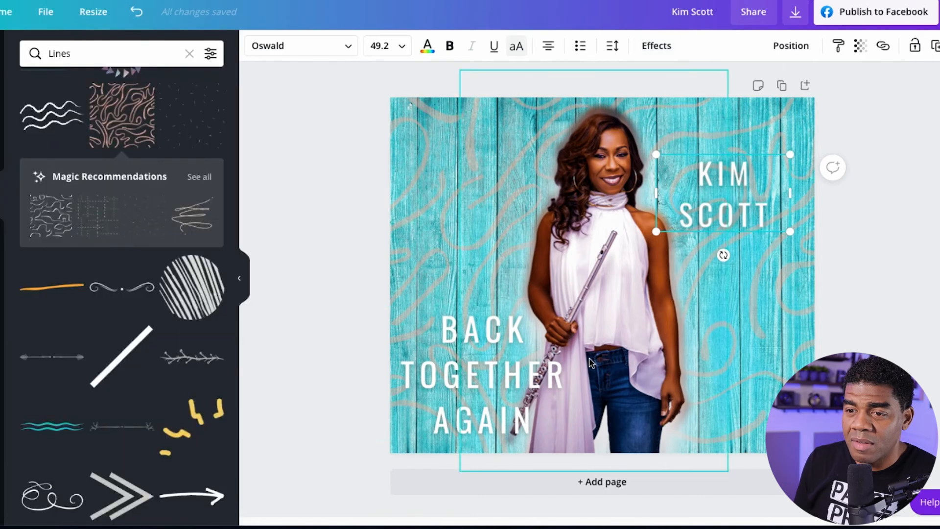
# Raise the Lift effect's intensity to the maximum on the BACK TOGETHER AGAIN text.
pyautogui.click(515, 350)
pyautogui.doubleClick(514, 351)
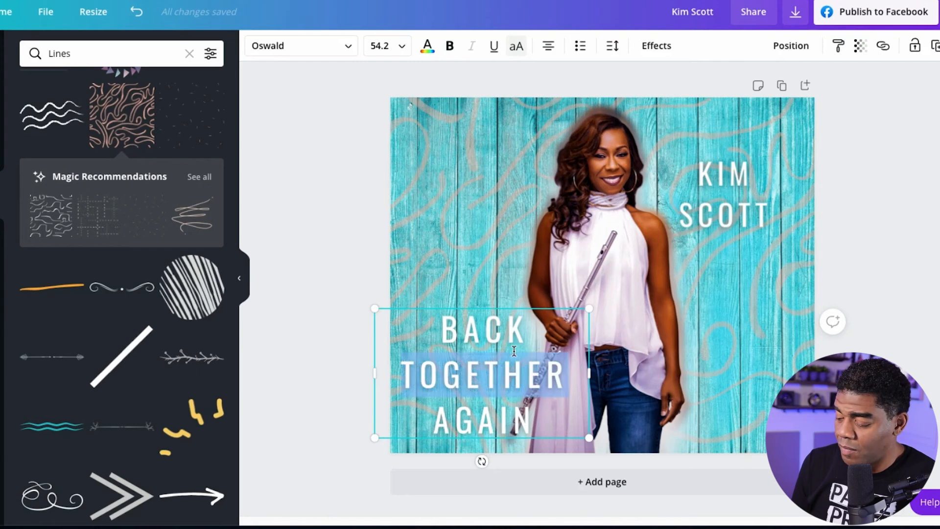
pyautogui.moveTo(441, 327); pyautogui.dragTo(561, 418)
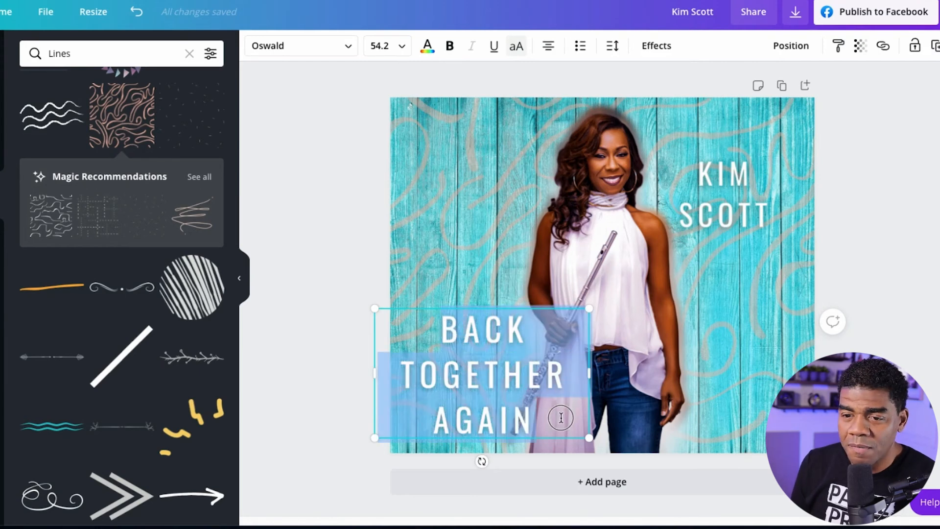
pyautogui.click(661, 51)
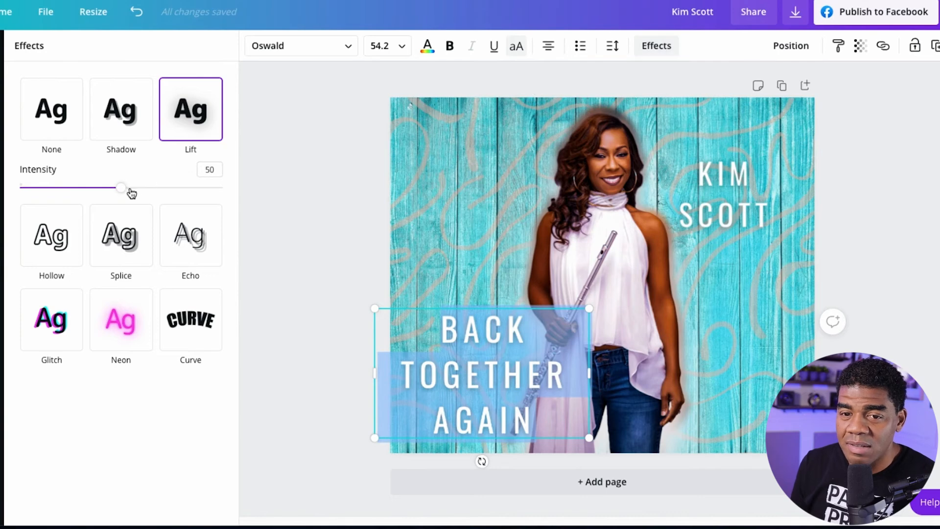
pyautogui.moveTo(123, 191); pyautogui.dragTo(223, 202)
pyautogui.click(313, 202)
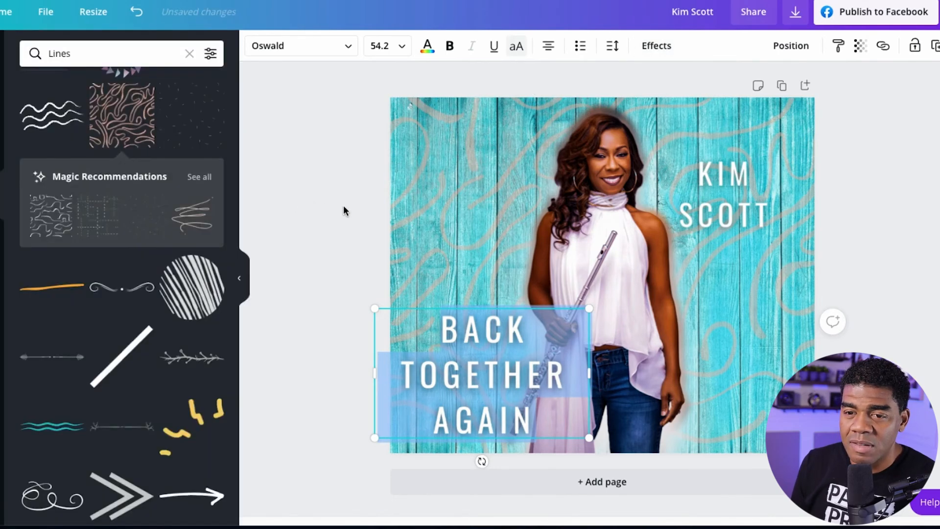
# Add the brown zigzag pattern graphic to the page's bottom-left corner, over the BACK TOGETHER AGAIN text.
pyautogui.click(433, 192)
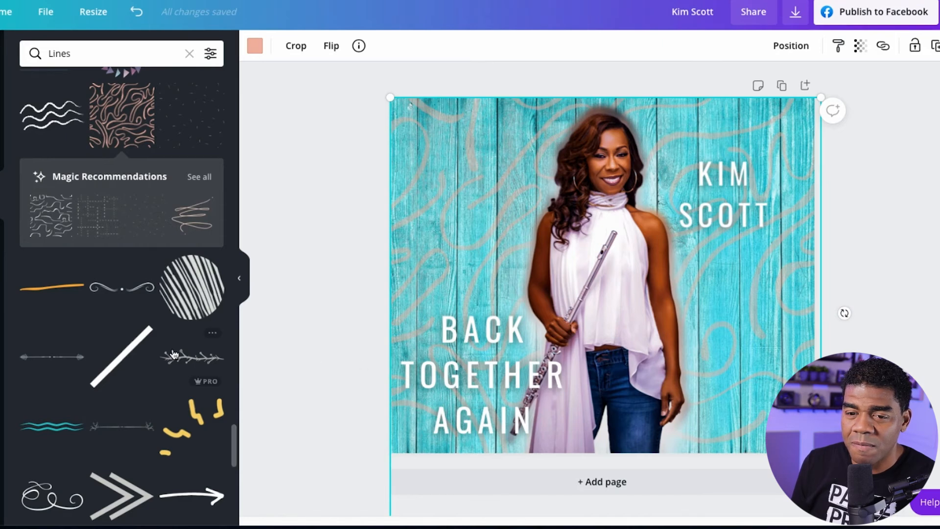
pyautogui.scroll(-4, 91, 350)
pyautogui.scroll(-7, 90, 350)
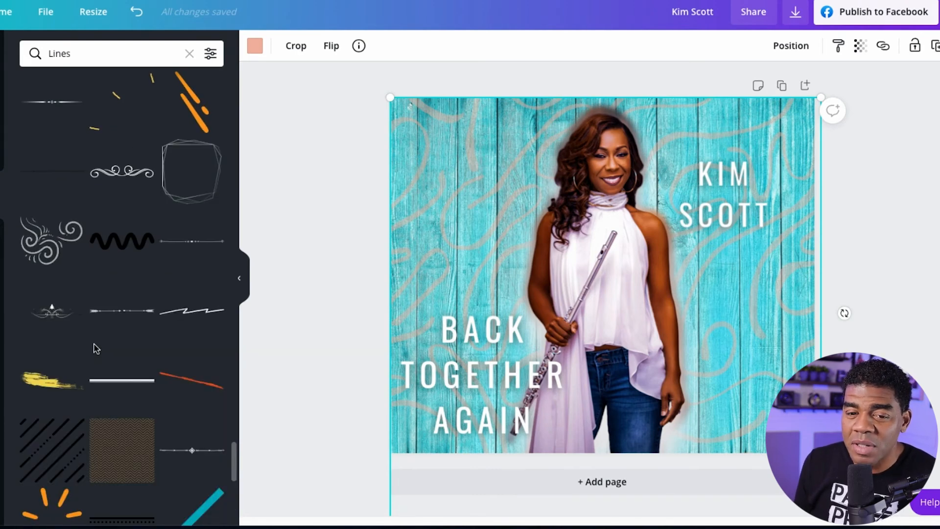
pyautogui.scroll(-3, 95, 348)
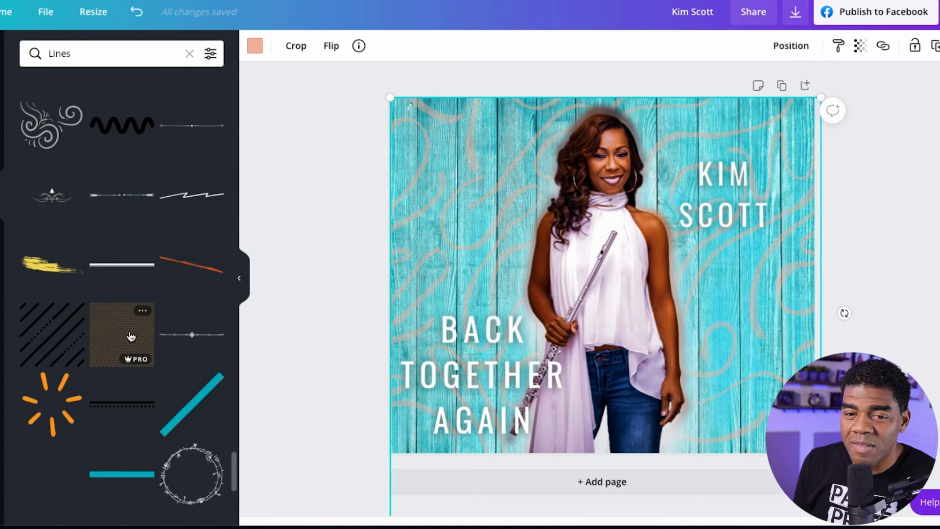
pyautogui.moveTo(132, 336); pyautogui.dragTo(408, 362)
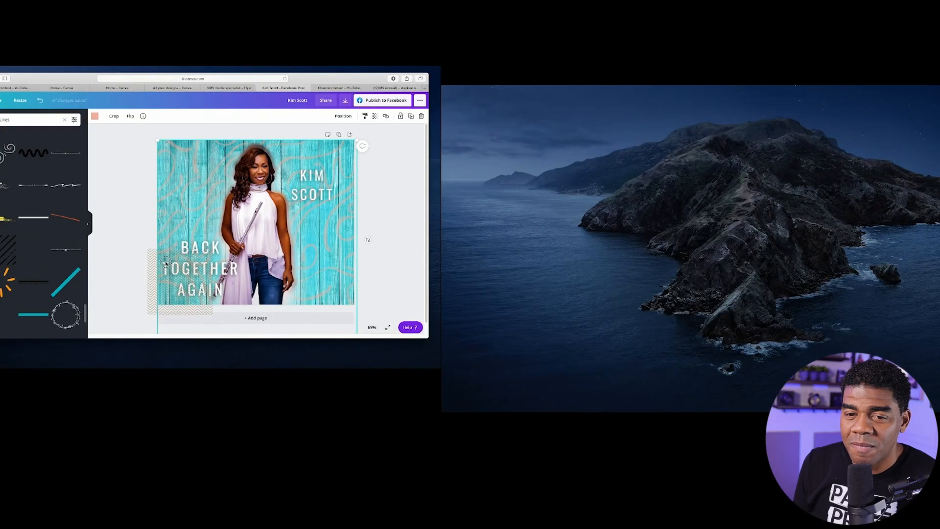
pyautogui.moveTo(166, 265); pyautogui.dragTo(167, 252)
pyautogui.click(135, 235)
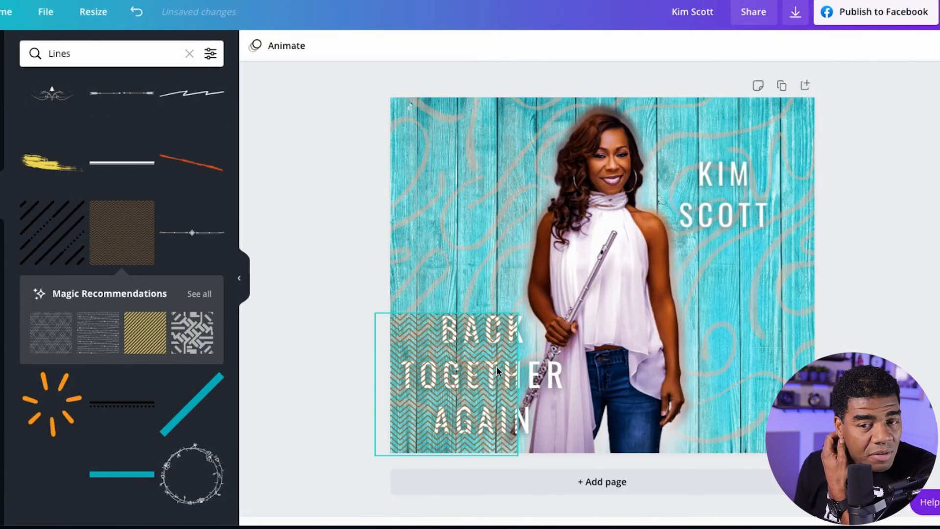
pyautogui.click(511, 387)
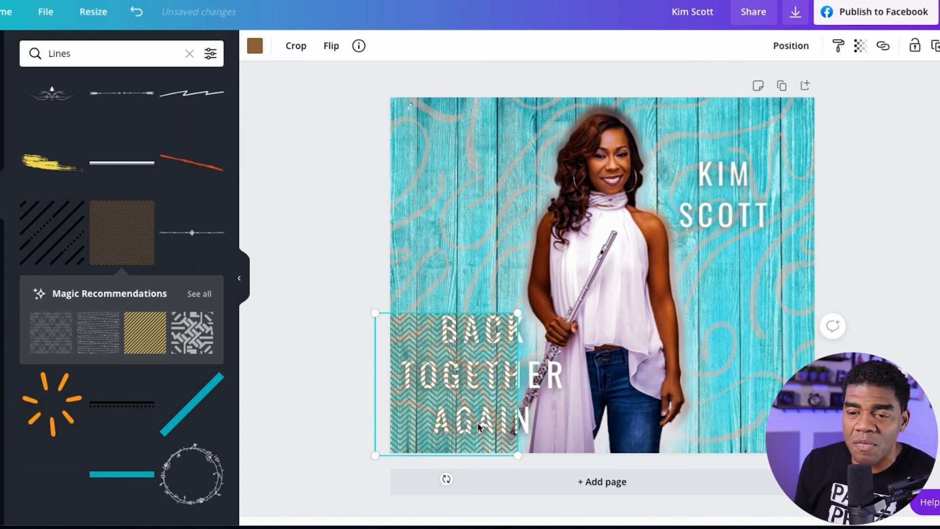
# Shrink the BACK TOGETHER AGAIN text to size 46.5 and shift the brown zigzag pattern slightly right to cover it.
pyautogui.click(571, 430)
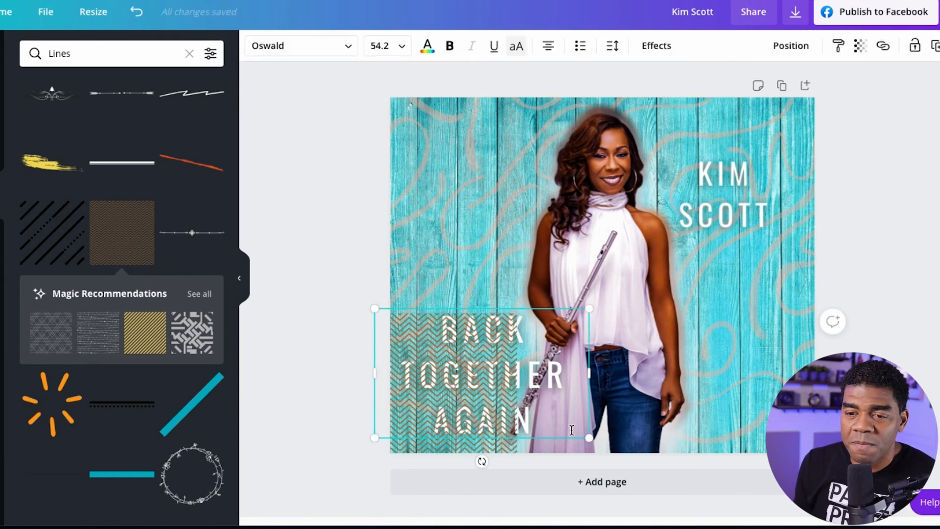
pyautogui.moveTo(590, 440); pyautogui.dragTo(552, 442)
pyautogui.moveTo(490, 443); pyautogui.dragTo(513, 443)
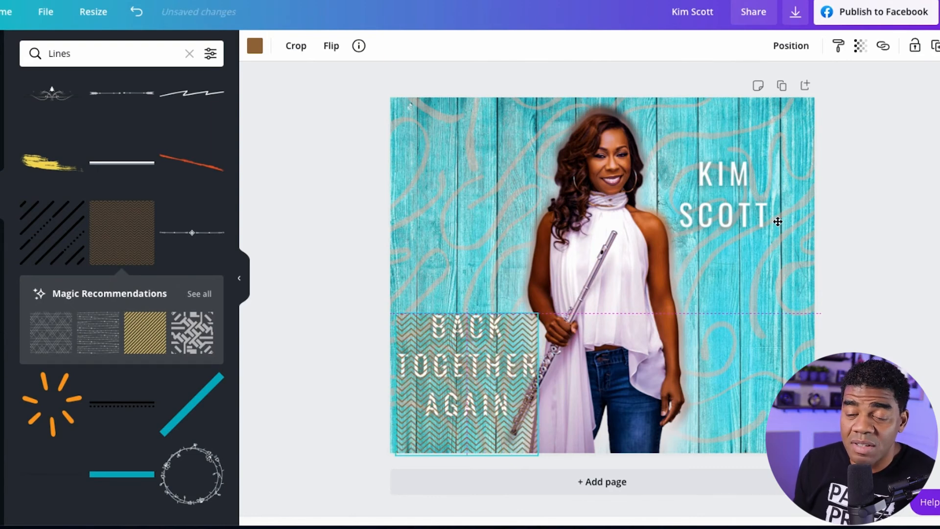
# Send the zigzag pattern one layer backward, behind the BACK TOGETHER AGAIN text.
pyautogui.click(791, 45)
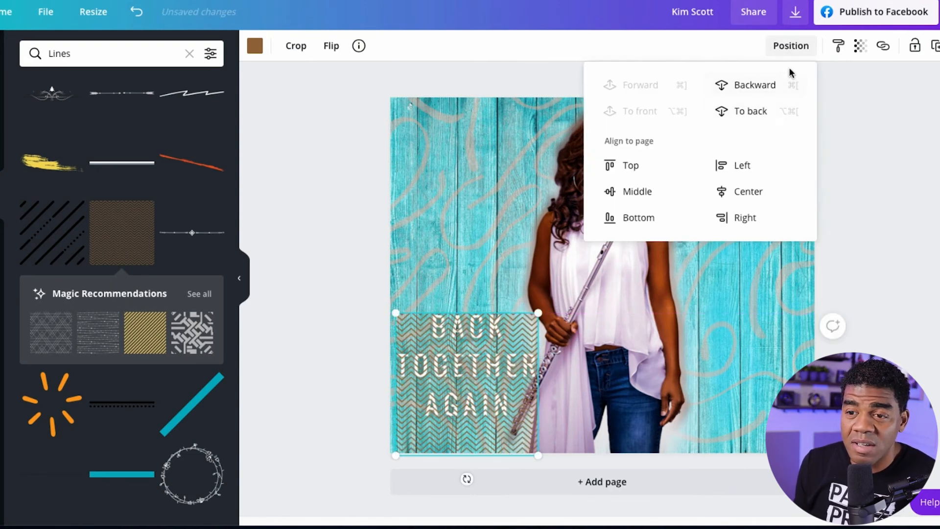
pyautogui.click(752, 86)
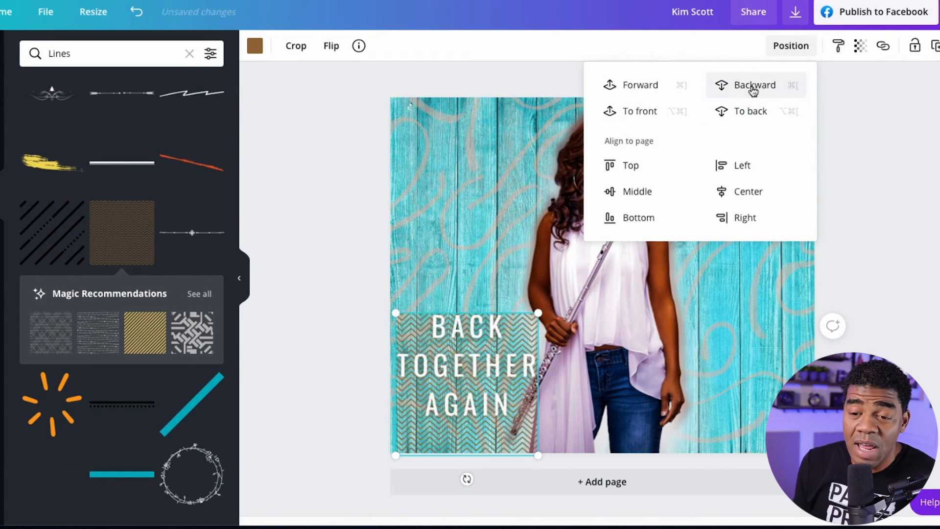
pyautogui.click(877, 260)
# Move the BACK TOGETHER AGAIN text slightly down and nudge the zigzag pattern up so the text sits centered on it.
pyautogui.click(488, 356)
pyautogui.moveTo(488, 356); pyautogui.dragTo(487, 362)
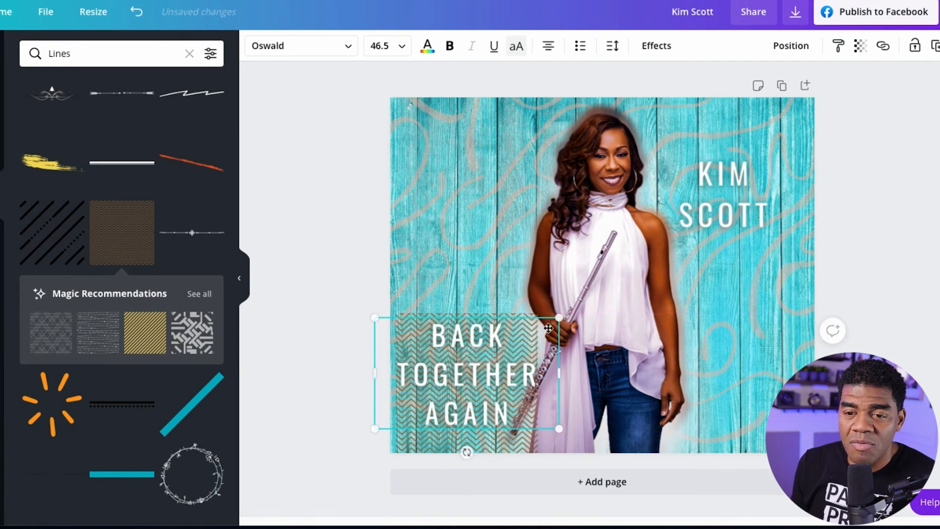
pyautogui.click(522, 422)
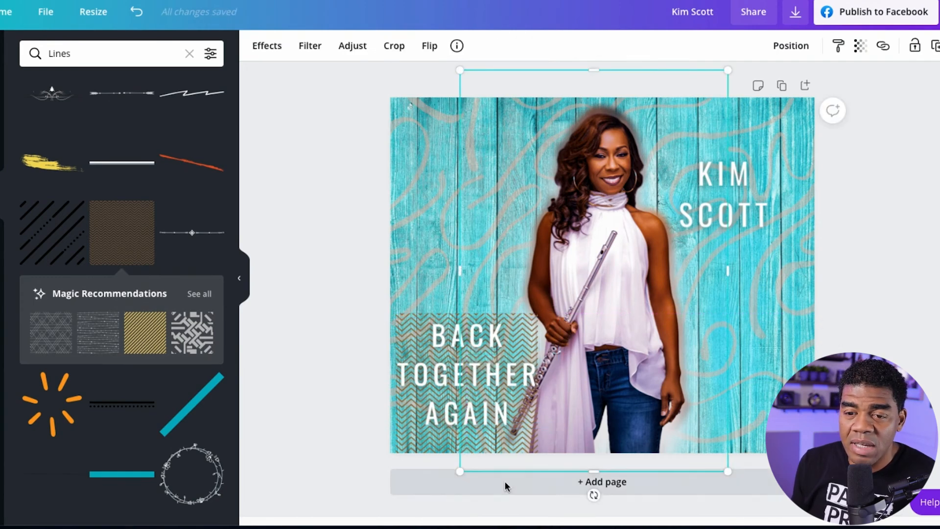
pyautogui.moveTo(525, 436); pyautogui.dragTo(525, 432)
pyautogui.click(902, 333)
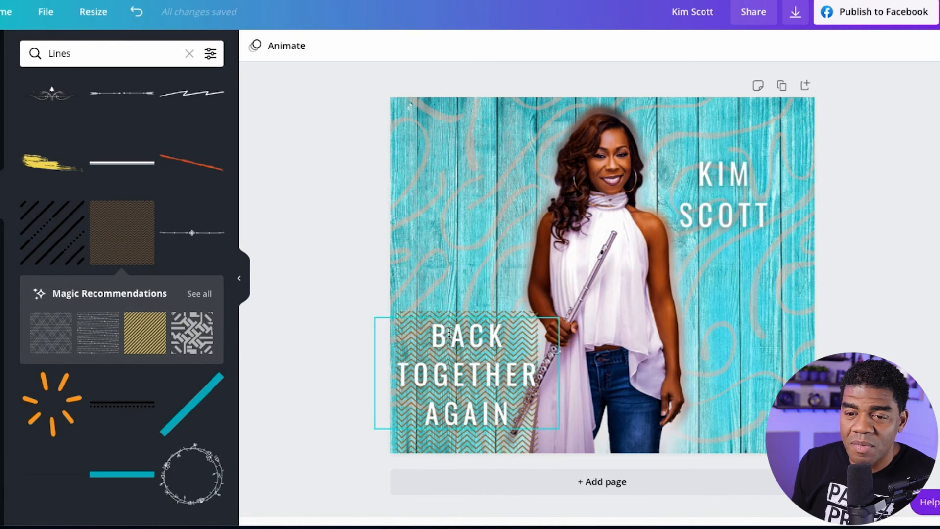
# Reduce the zigzag pattern's transparency value to 44.
pyautogui.click(525, 315)
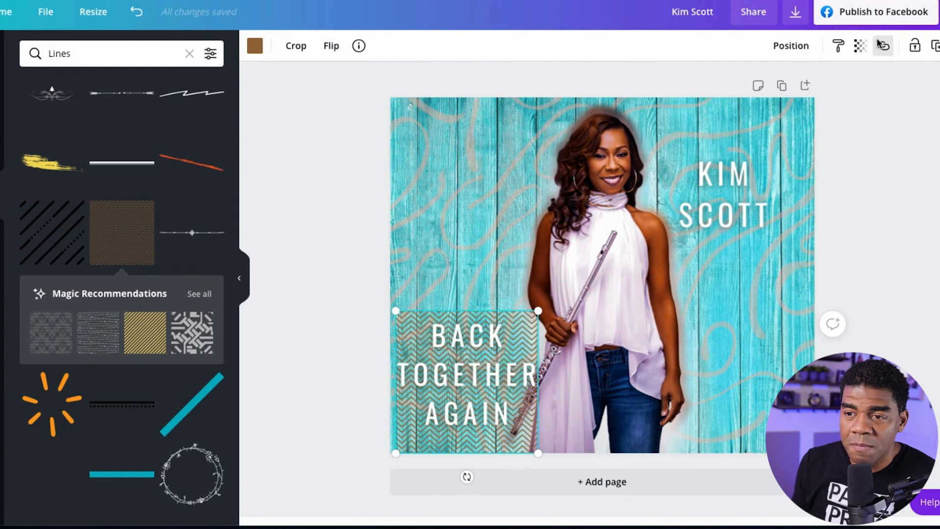
pyautogui.click(860, 46)
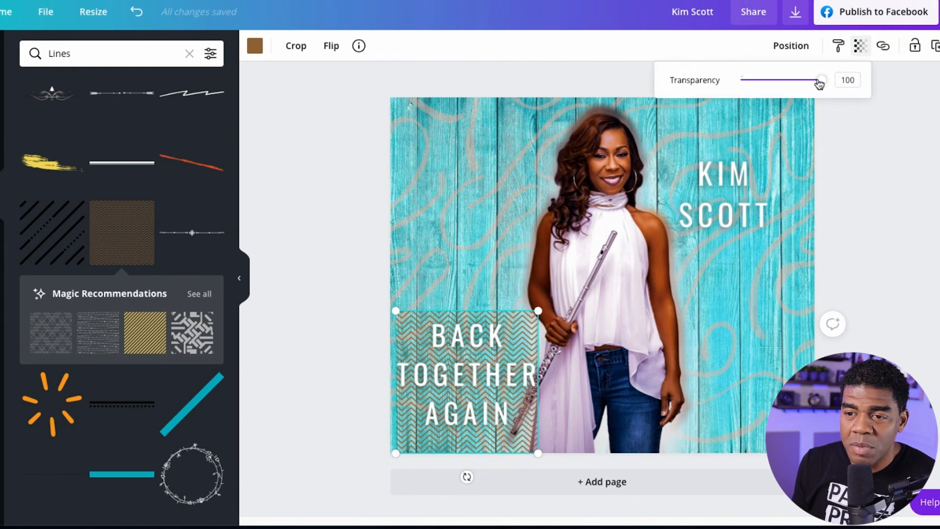
pyautogui.moveTo(821, 82); pyautogui.dragTo(778, 91)
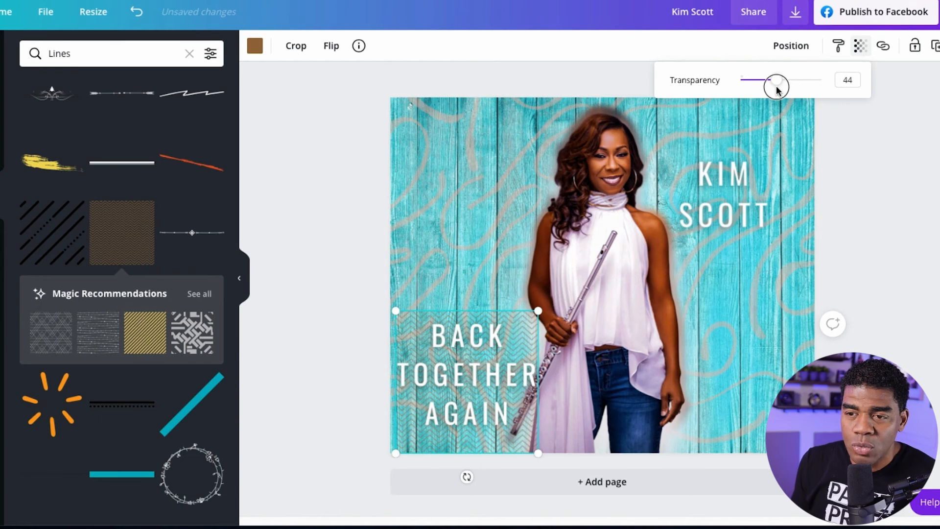
pyautogui.click(880, 175)
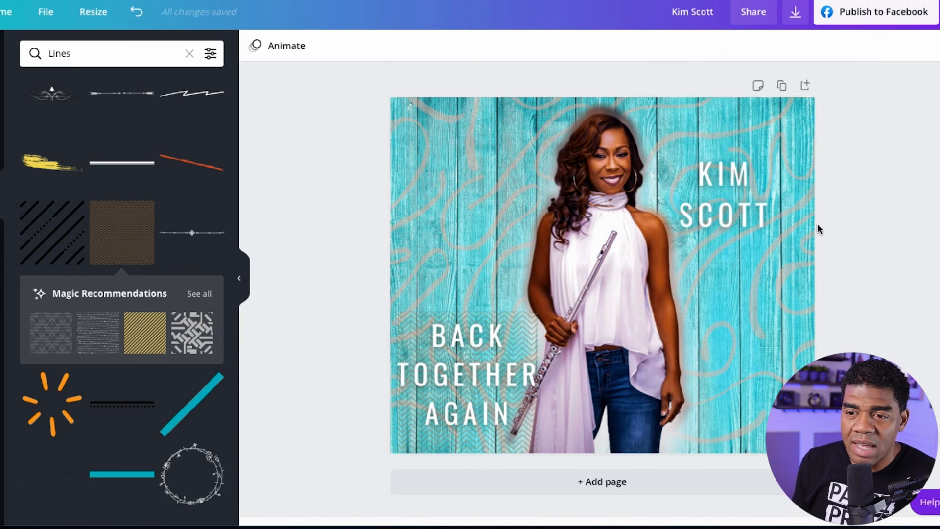
# Enlarge the performer's name text to size 62.5 and move it up and right, beside the performer's head and shoulder.
pyautogui.click(723, 175)
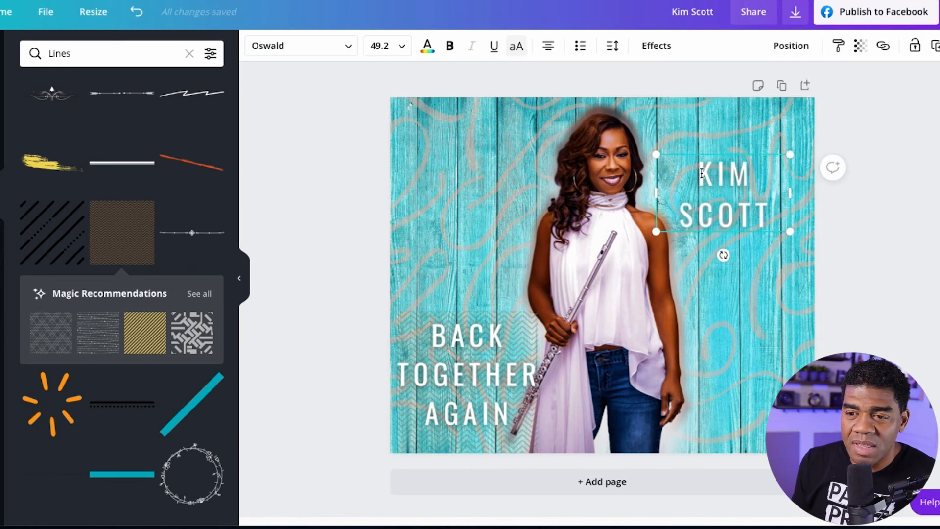
pyautogui.moveTo(657, 232); pyautogui.dragTo(622, 252)
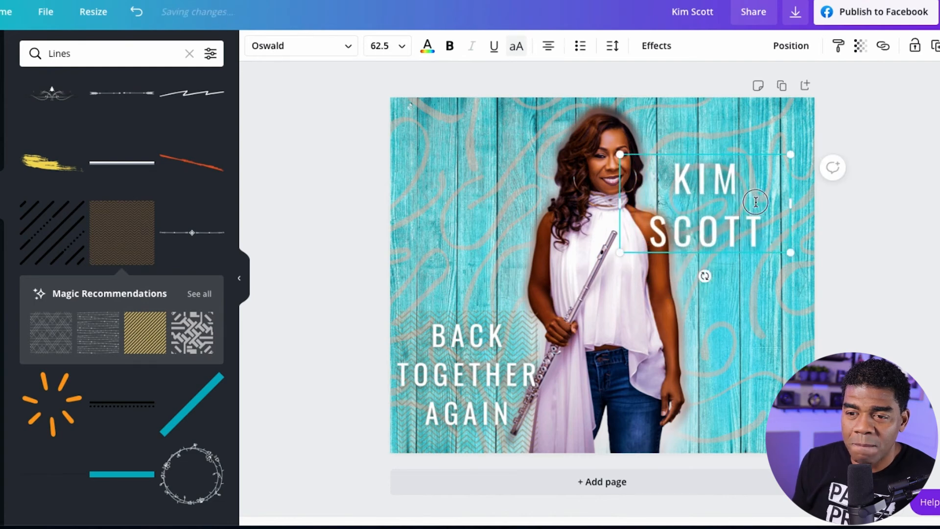
pyautogui.moveTo(741, 201); pyautogui.dragTo(760, 189)
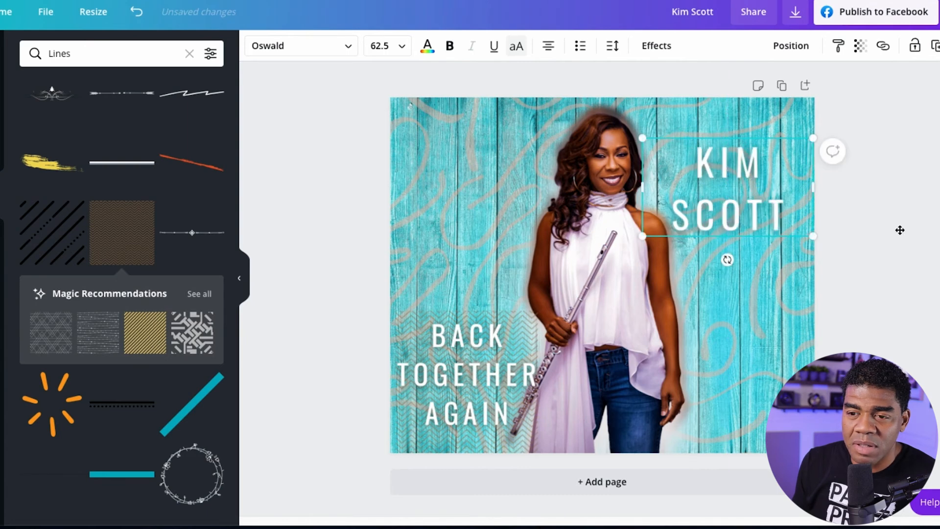
pyautogui.click(919, 244)
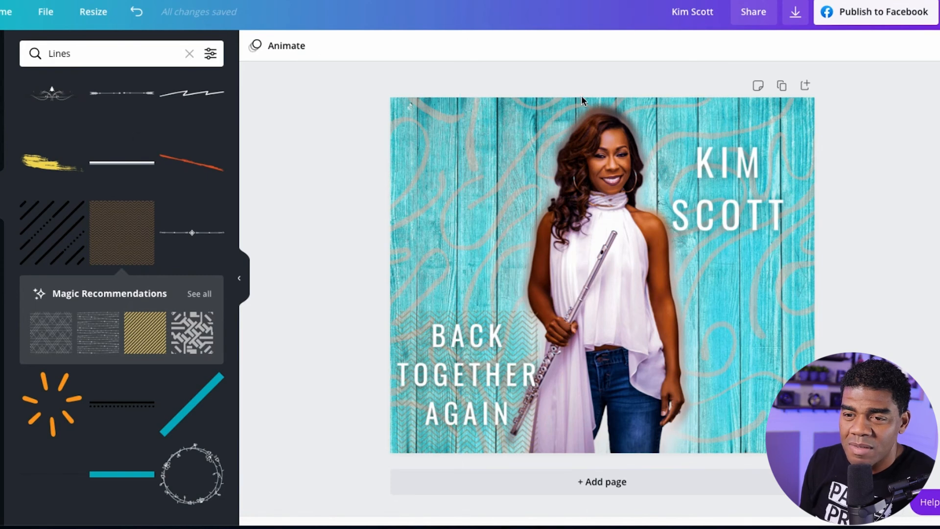
# Append BTA to the design's title and save the design.
pyautogui.click(690, 13)
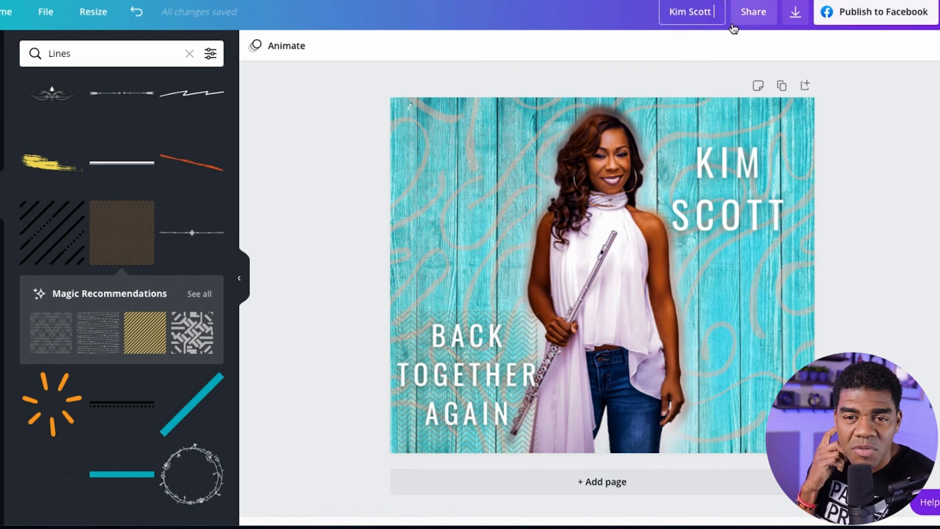
pyautogui.write('BTA')
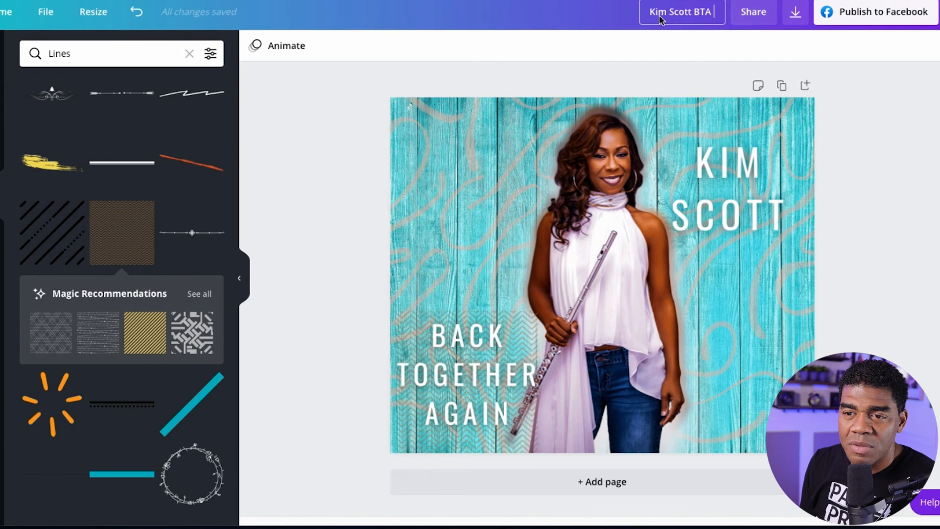
pyautogui.click(531, 24)
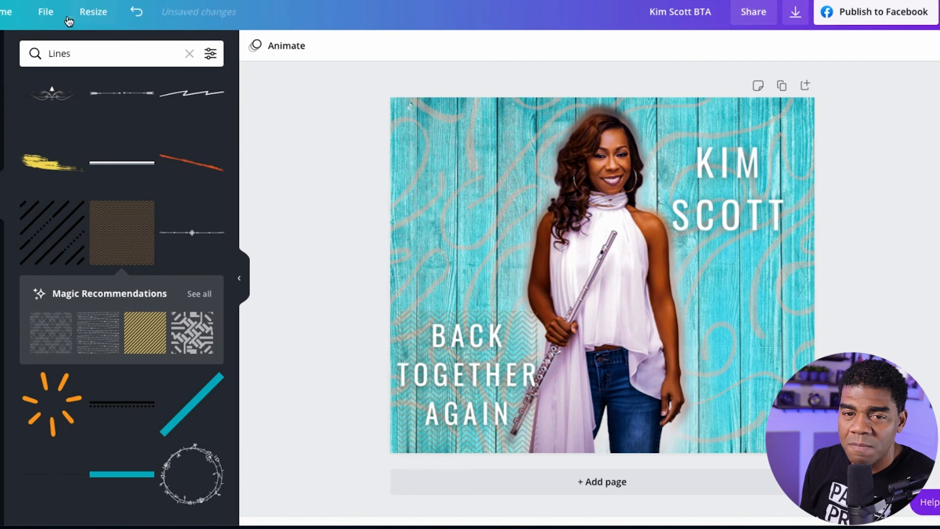
pyautogui.click(46, 13)
pyautogui.click(55, 259)
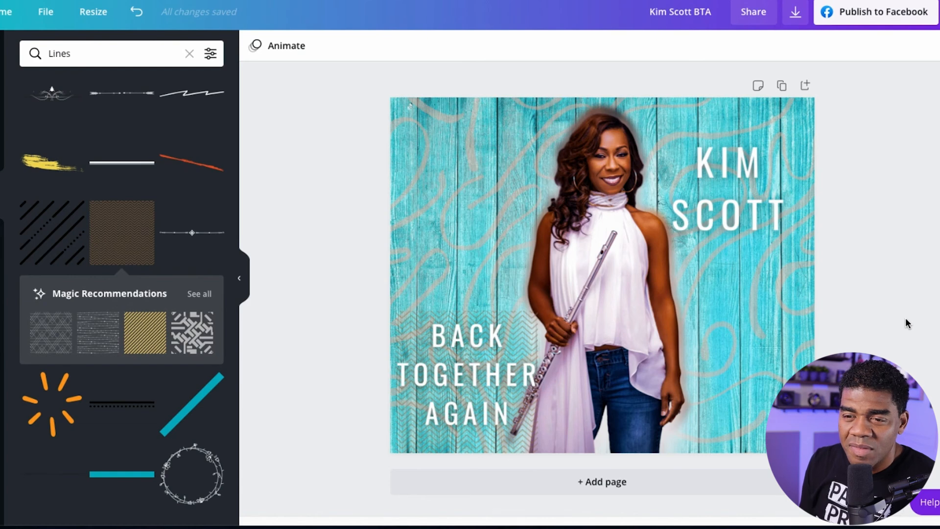
# Apply the Neon animation to the page.
pyautogui.click(288, 47)
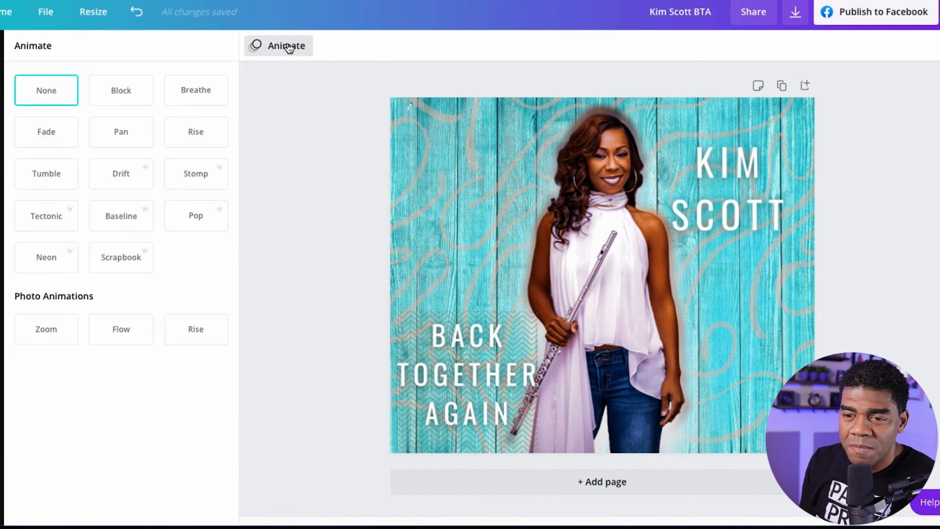
pyautogui.click(38, 257)
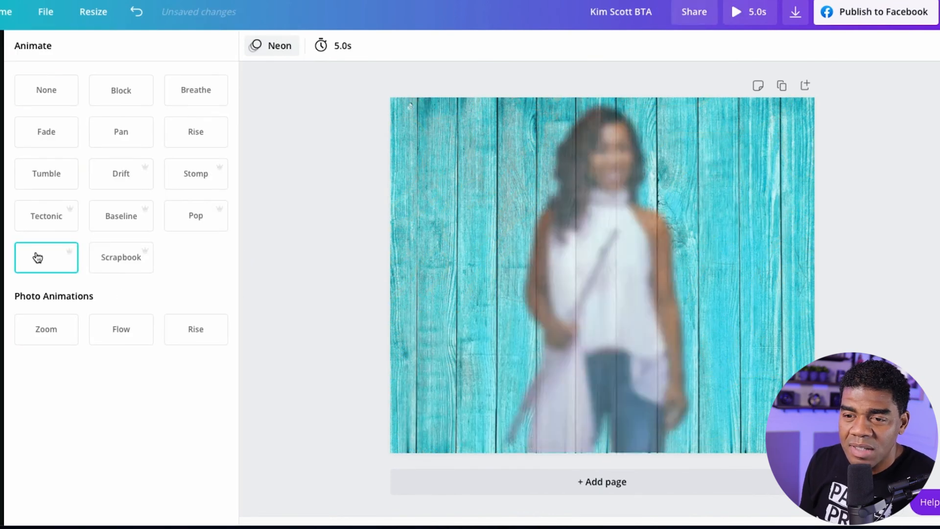